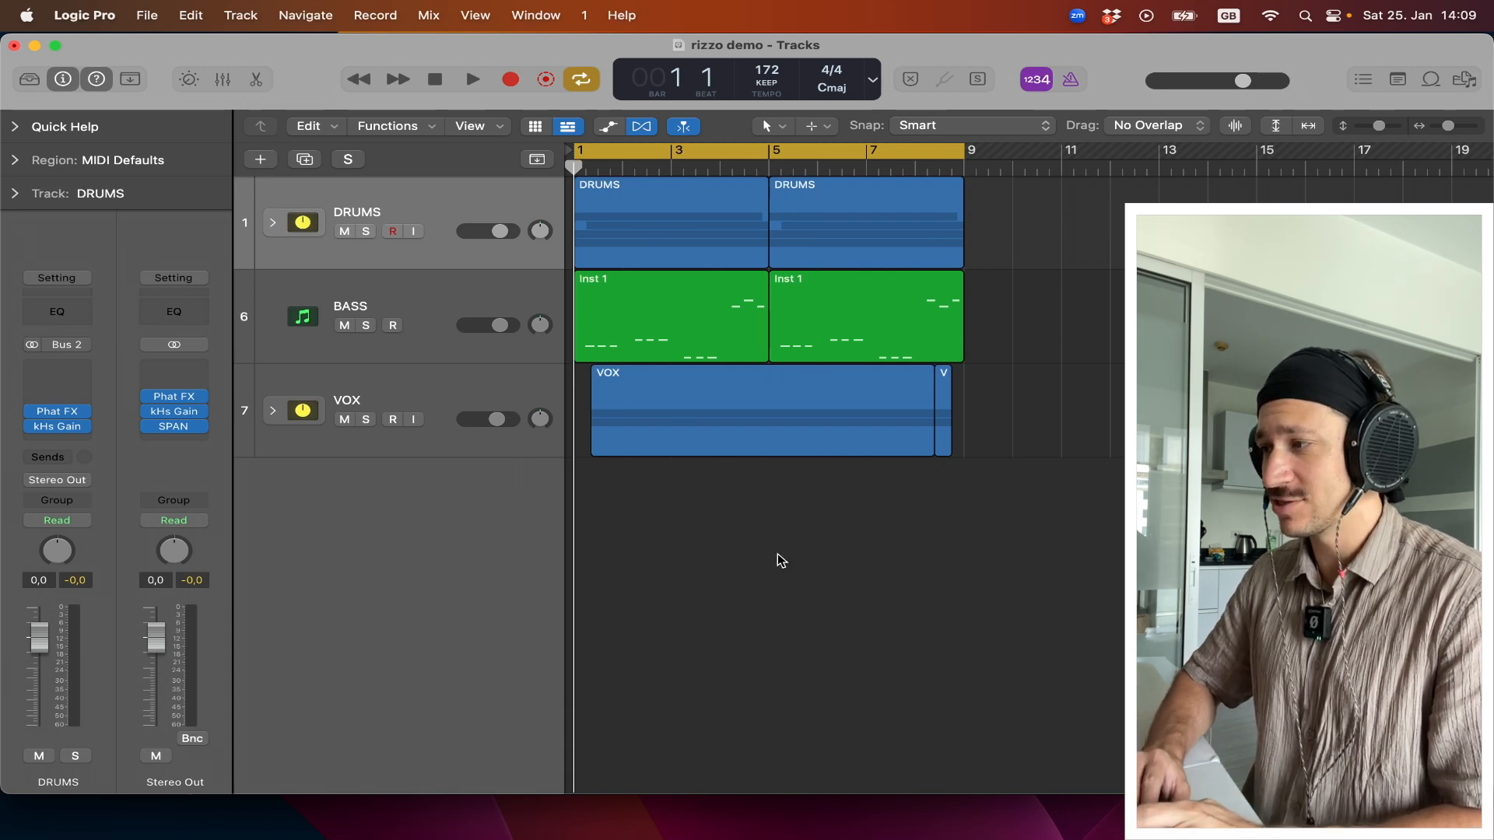
Play the full demo loop from the start to hear DRUMS, BASS and VOX together
key(Down)
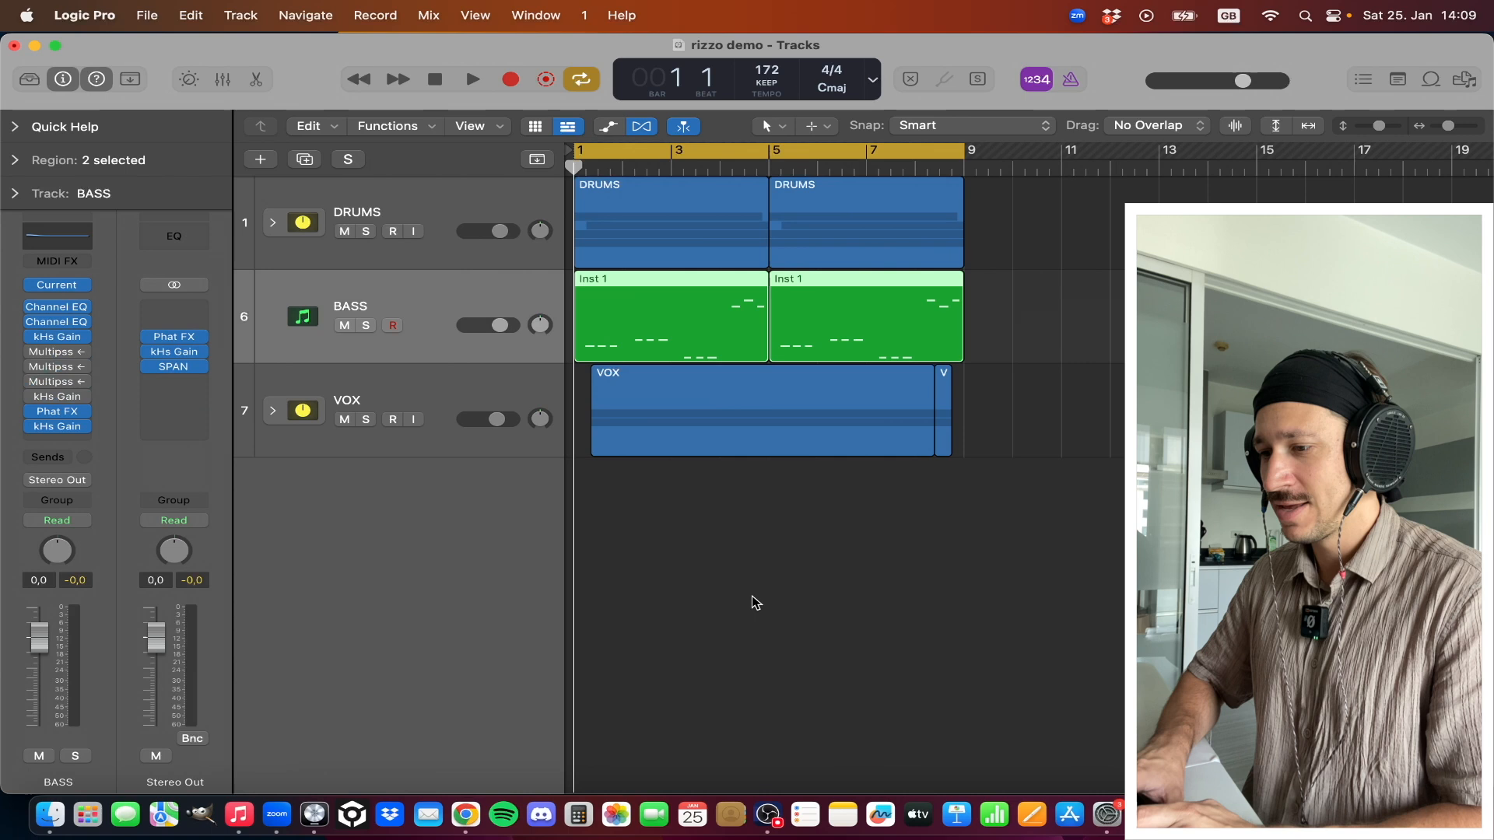
key(Up)
click(847, 540)
key(space)
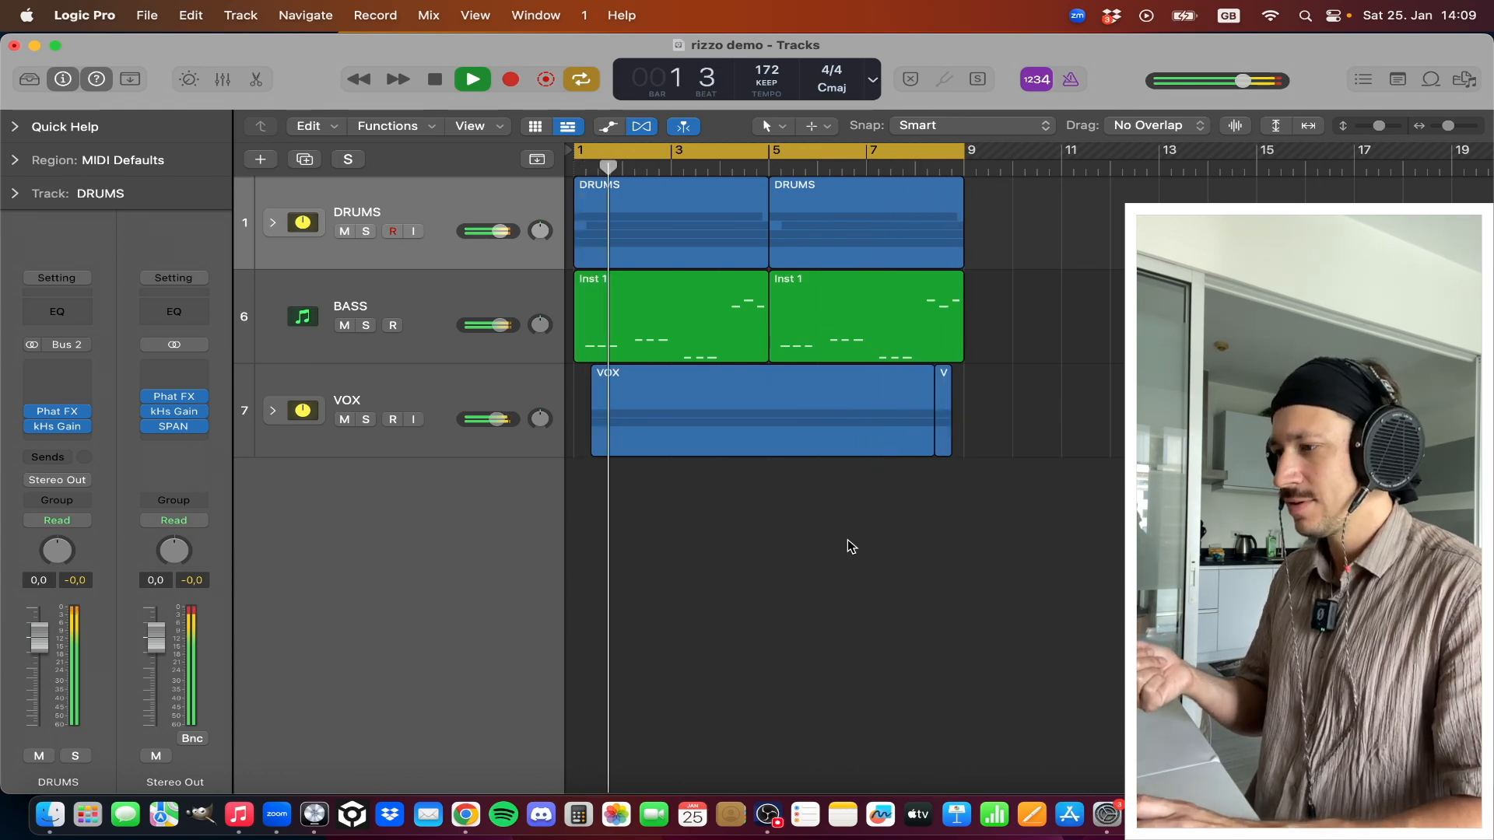
key(space)
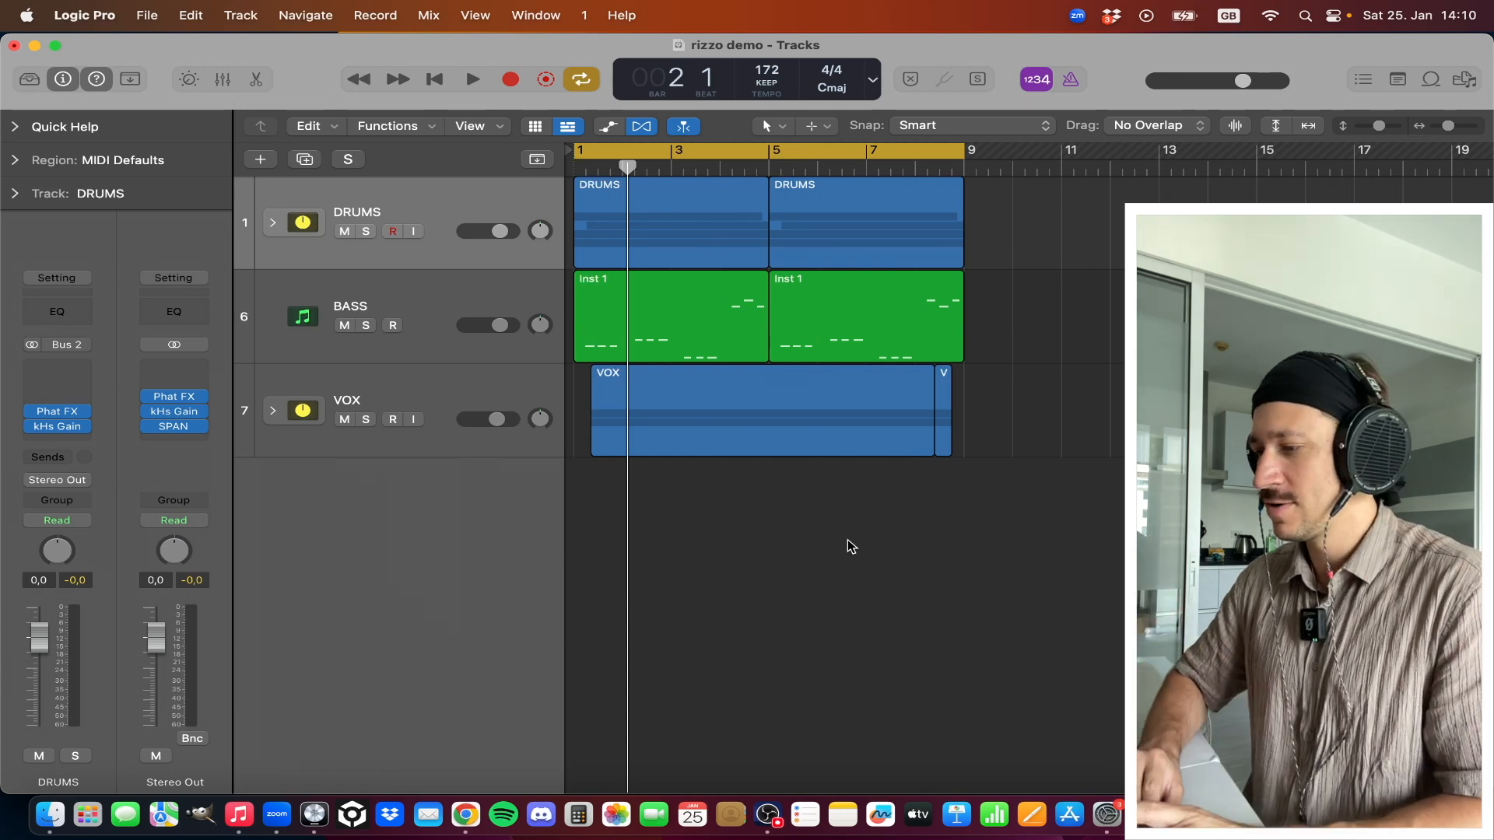
key(Return)
key(space)
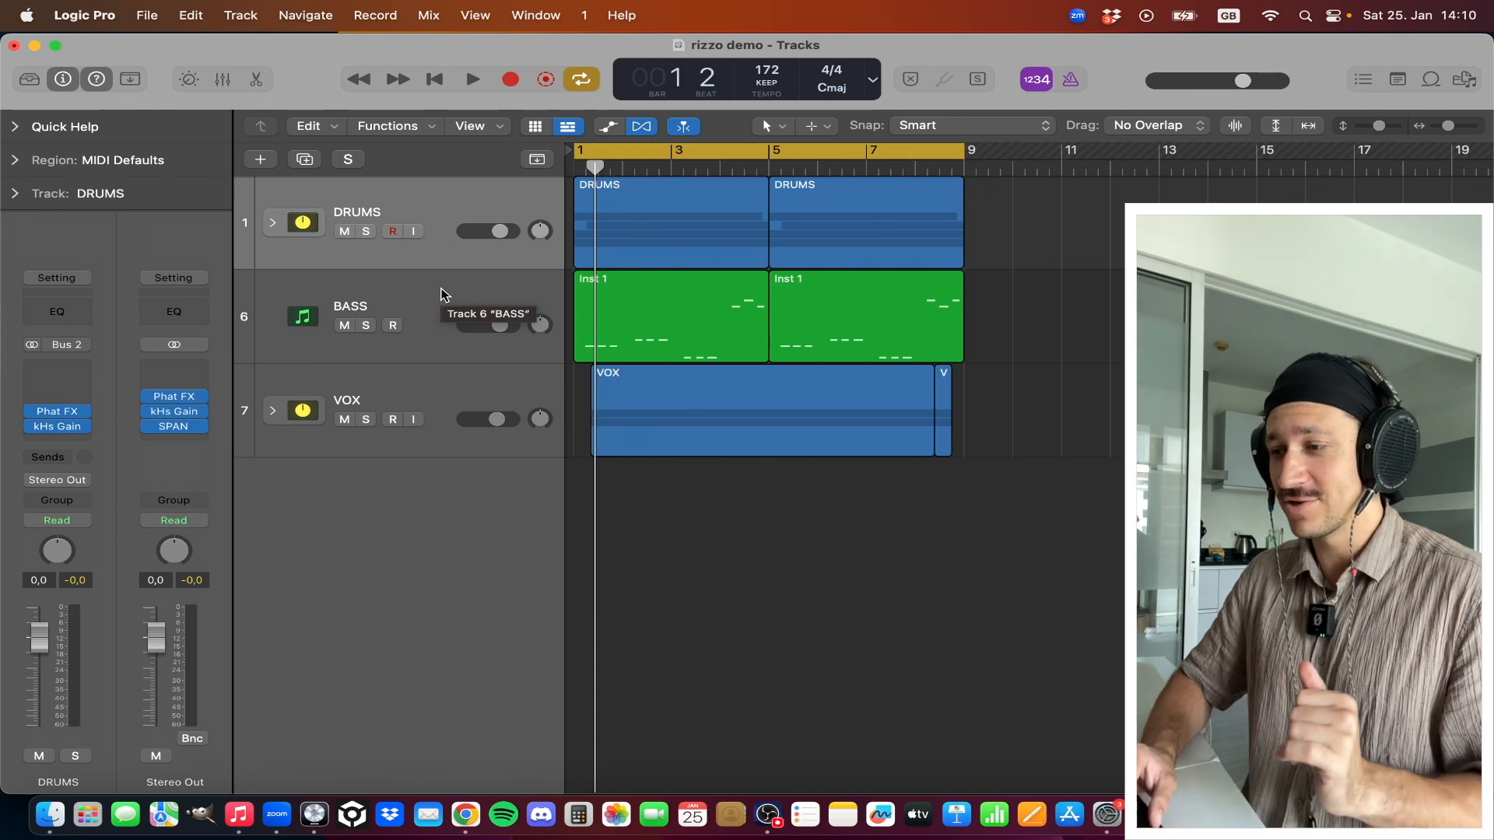
Expand the DRUMS stack to inspect its KICKS, SNARES, SHAKERS and HATS tracks, collapse it and replay the loop
click(273, 223)
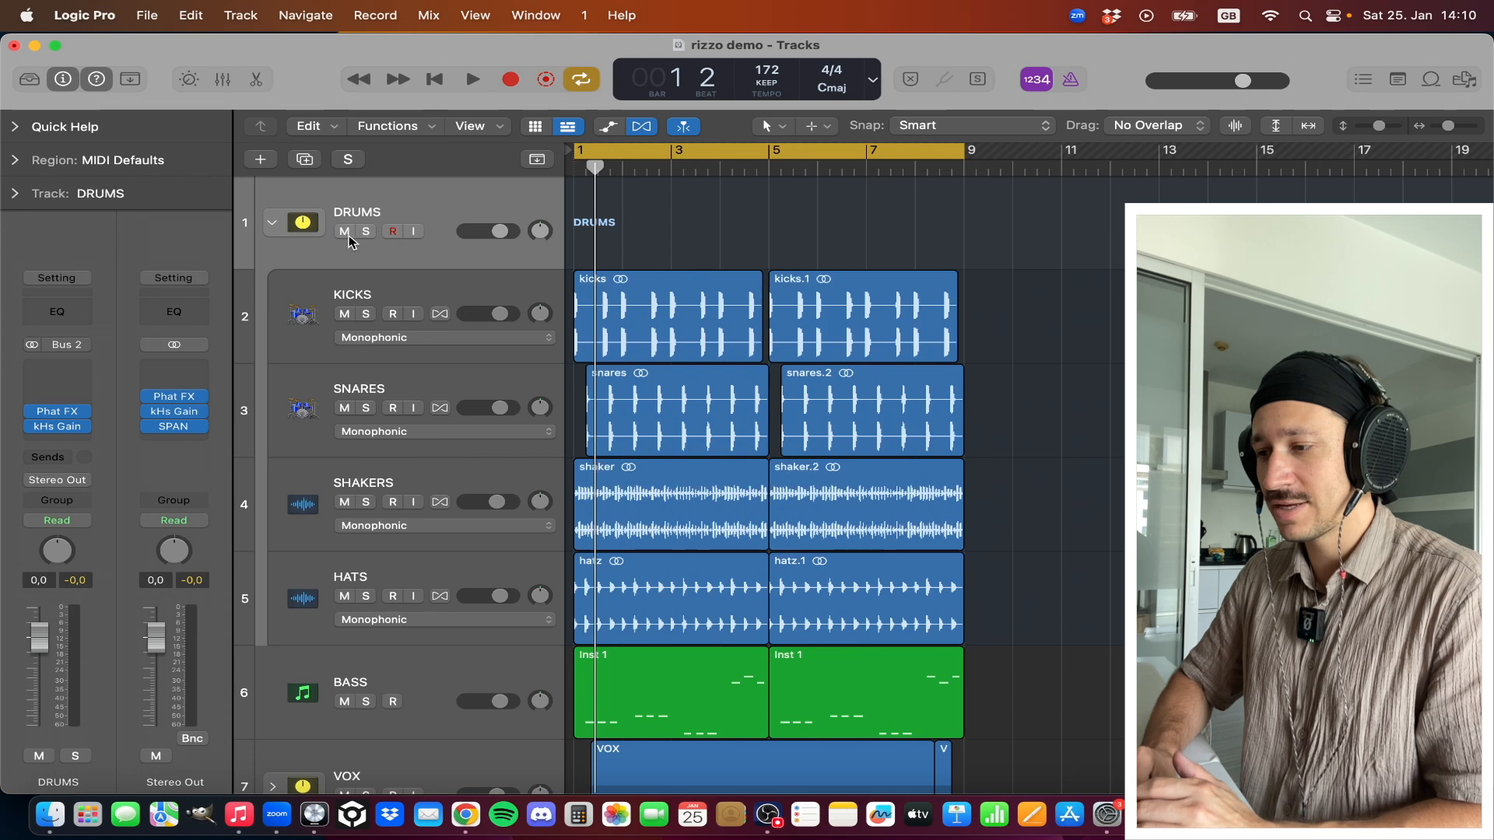
click(352, 295)
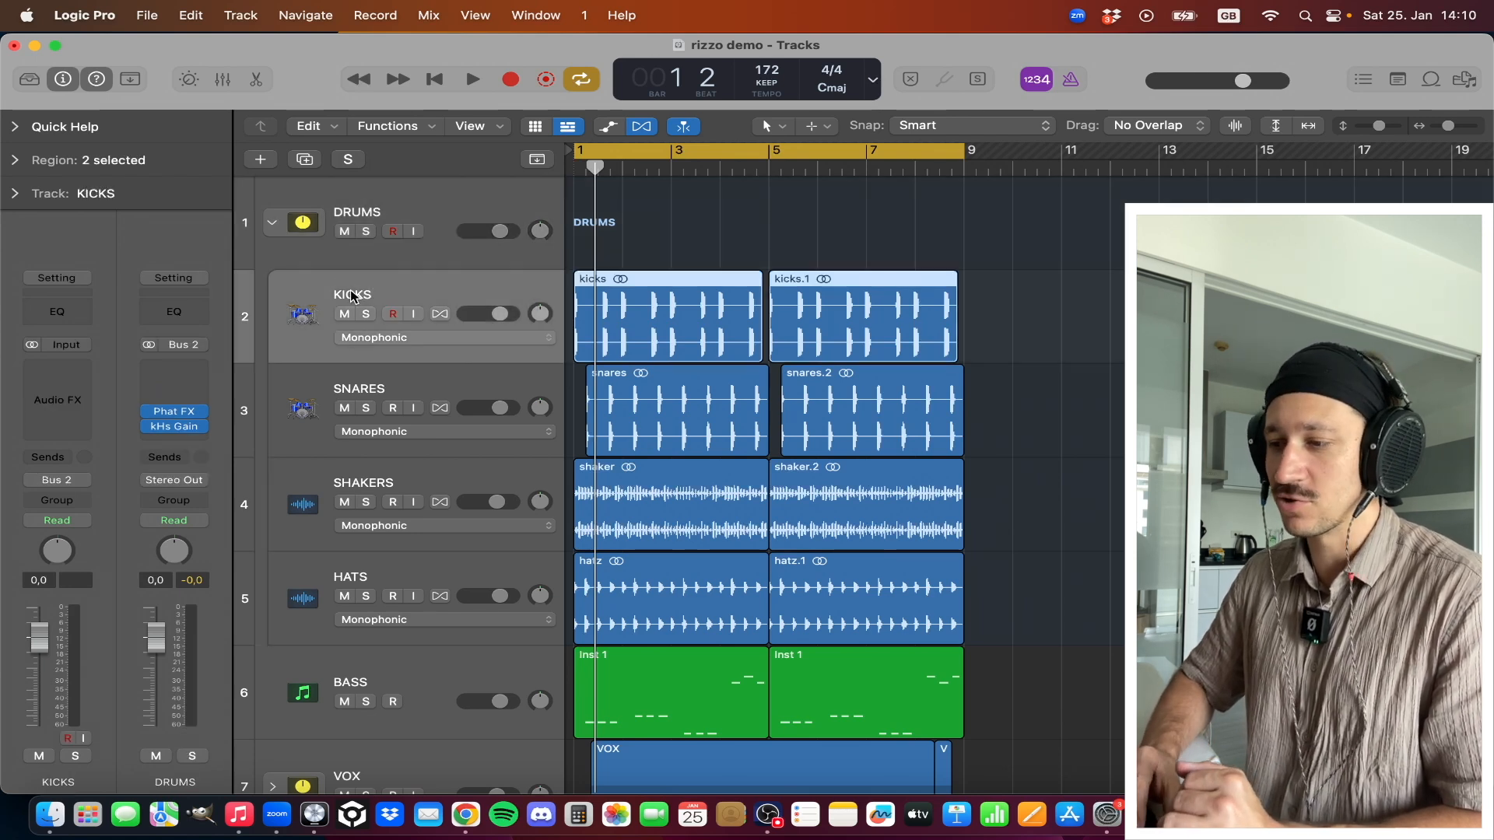
click(273, 224)
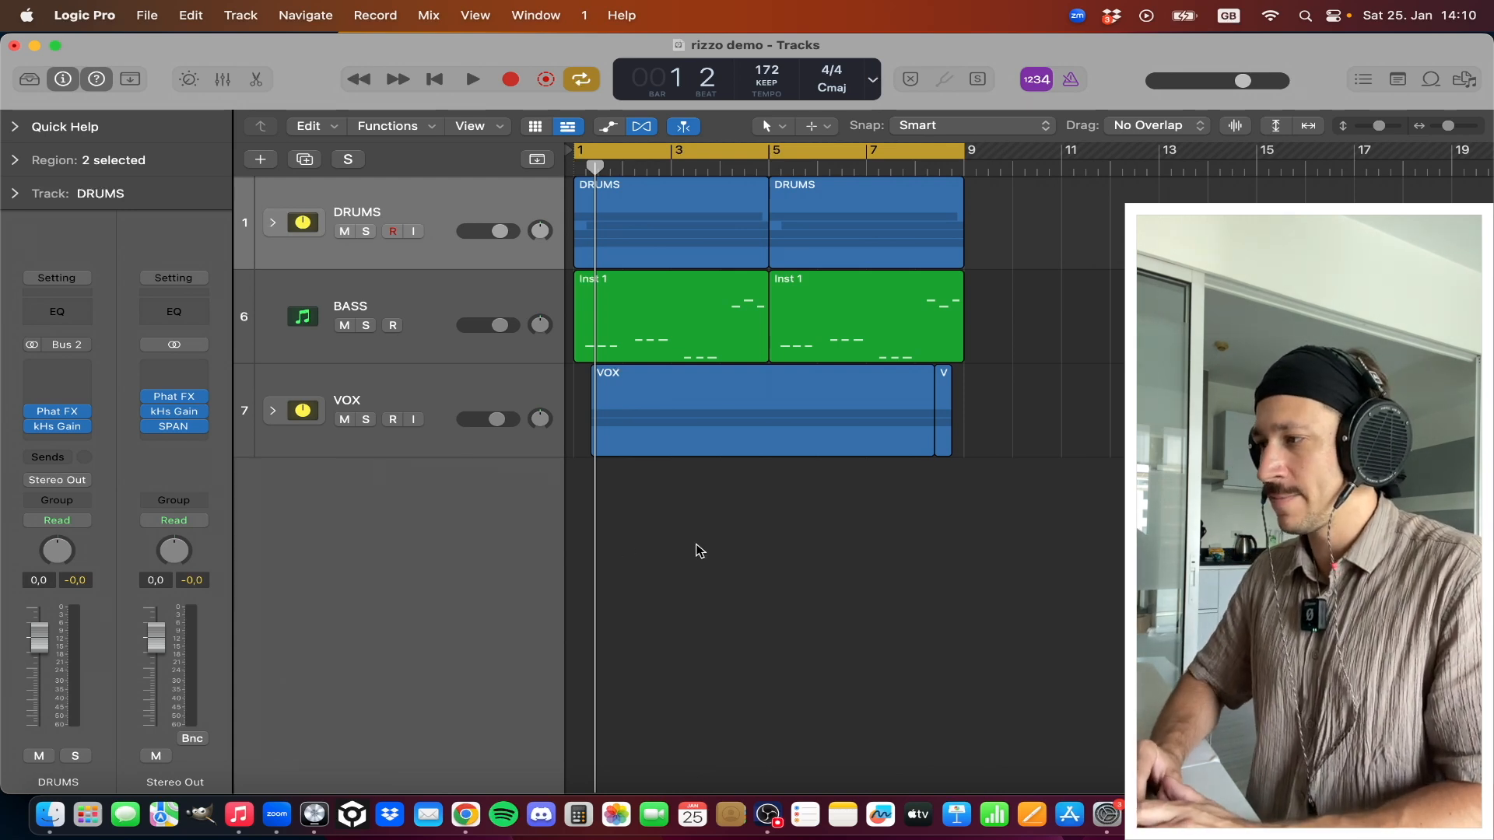
key(space)
key(space)
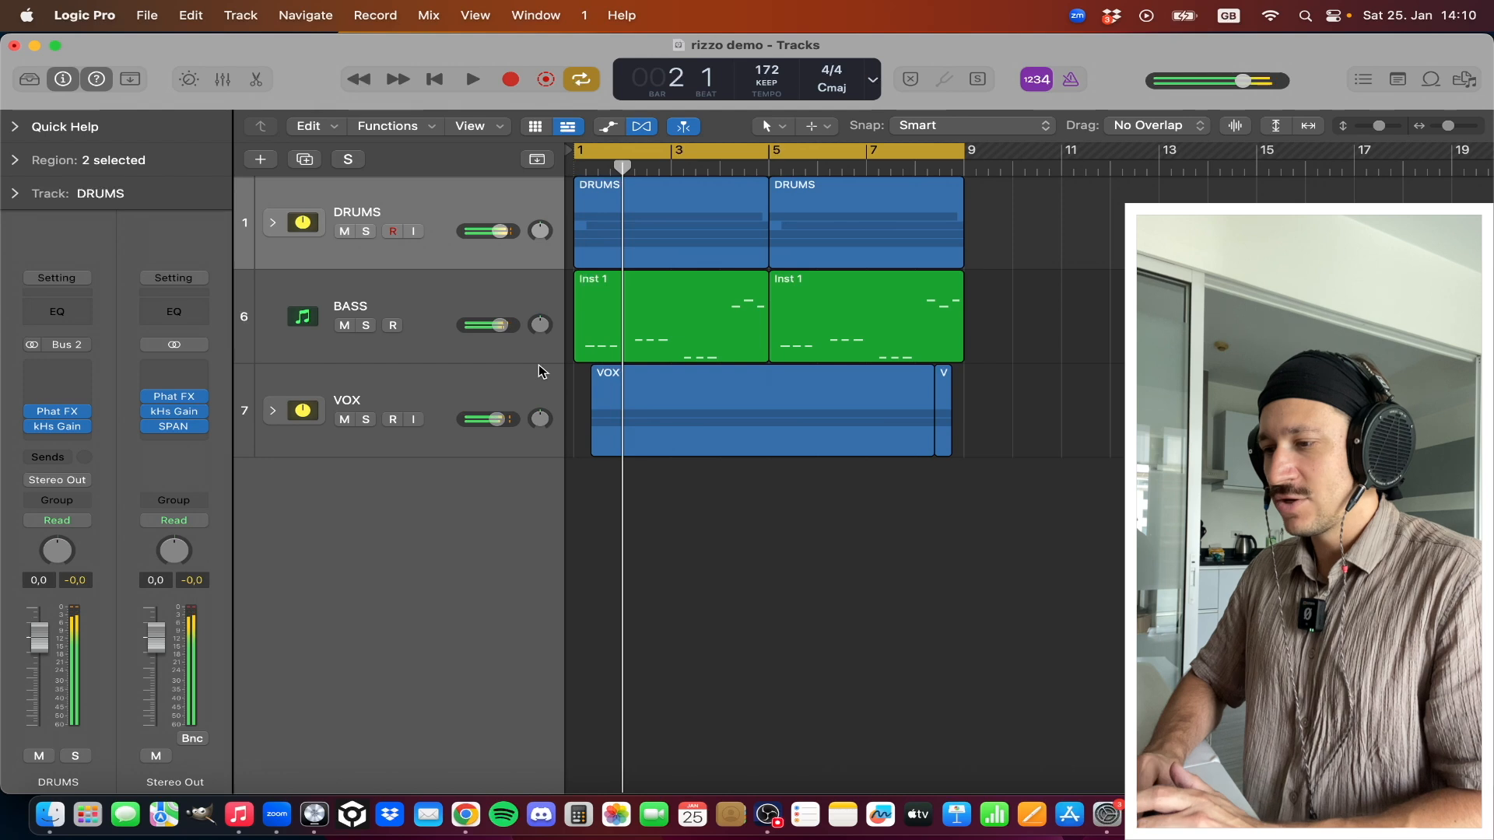
Select the BASS track, mute VOX and play the drums and bass together
click(420, 304)
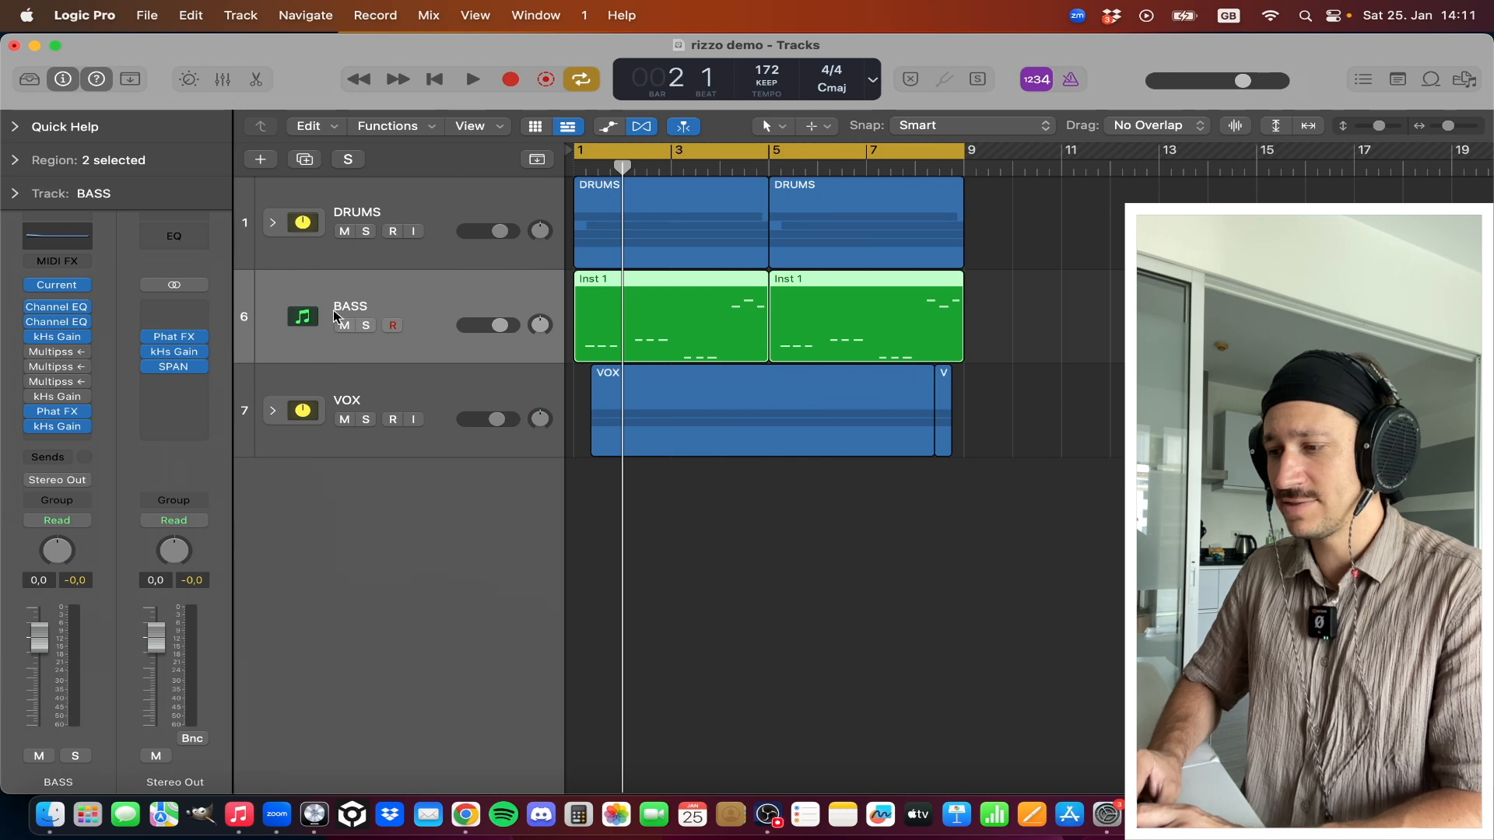
click(343, 419)
key(space)
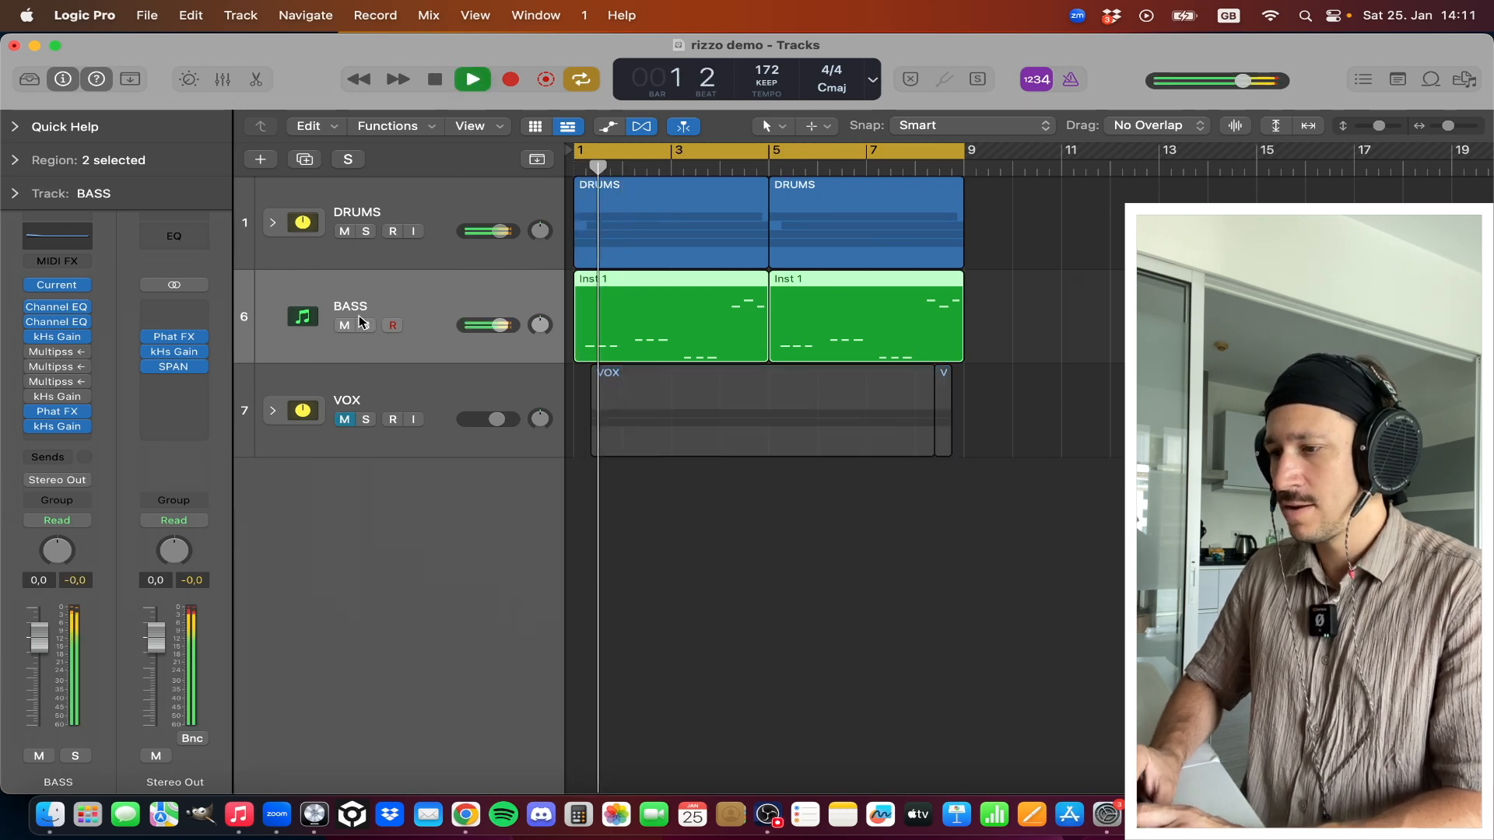
key(space)
Open and enable the first Multipass on the BASS track, and audition the low-band compression during playback
click(58, 356)
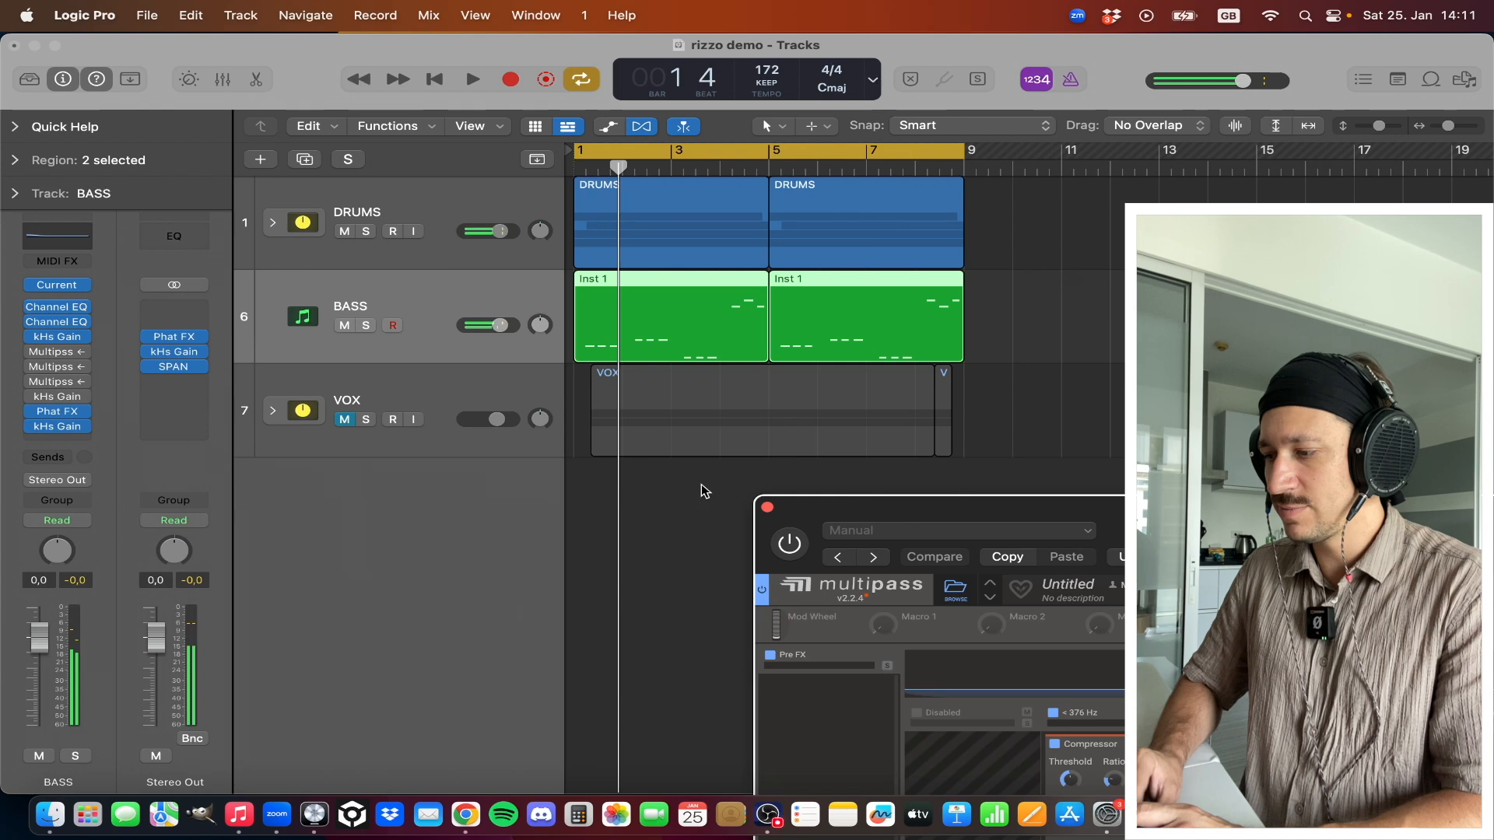
drag(840, 505, 87, 45)
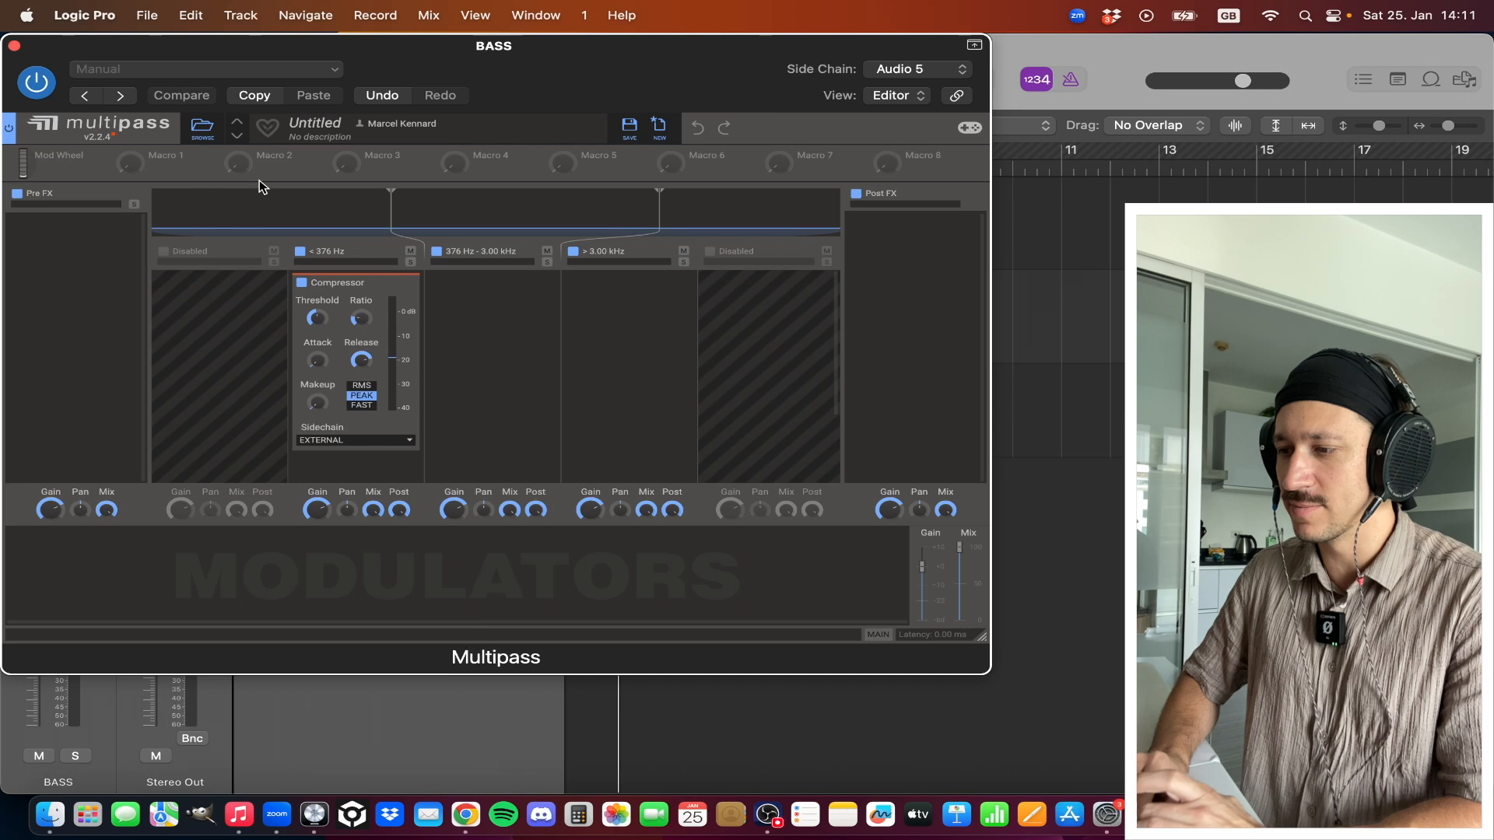
key(space)
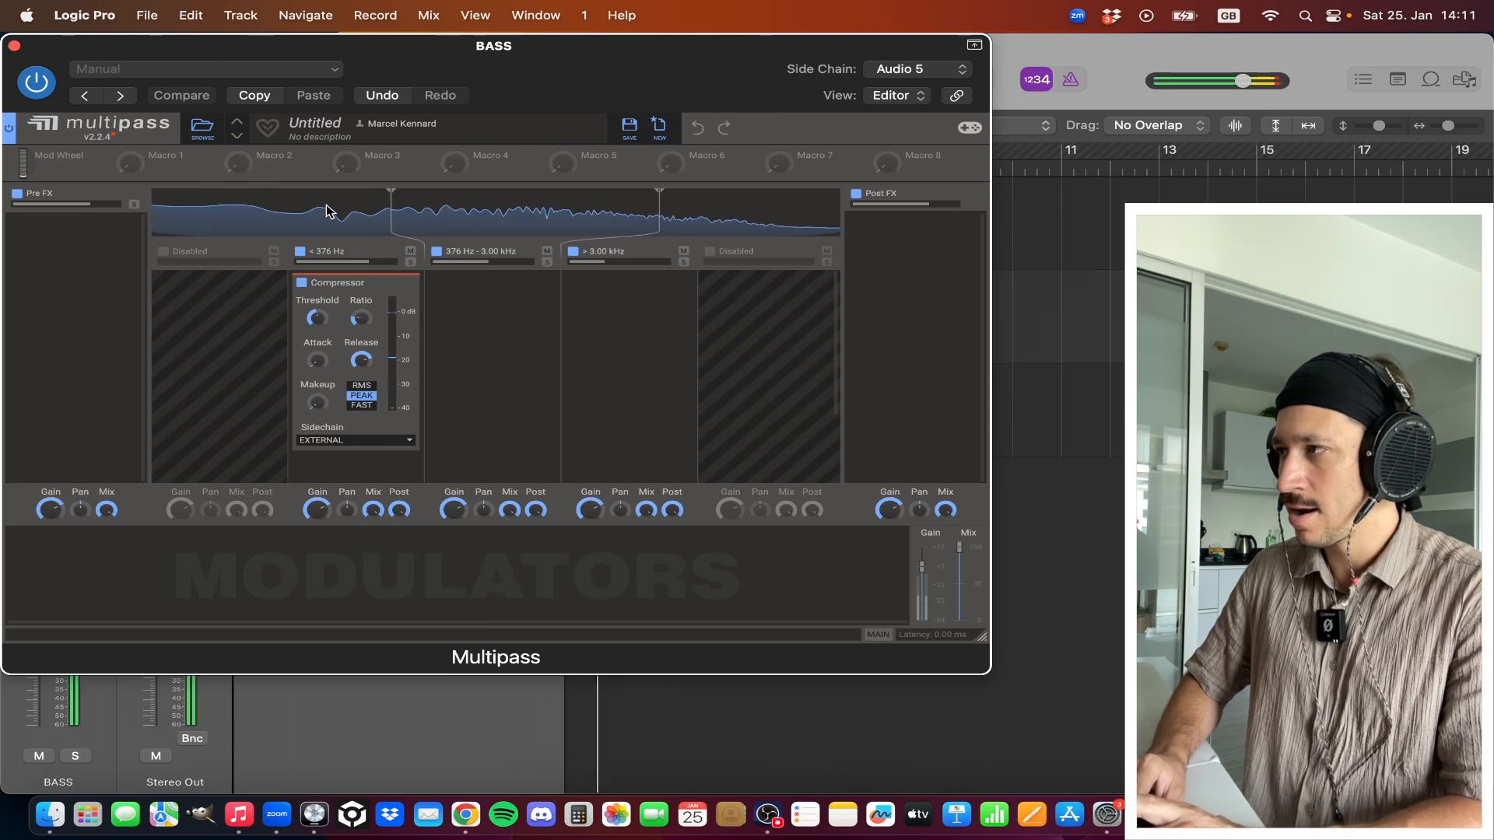
key(space)
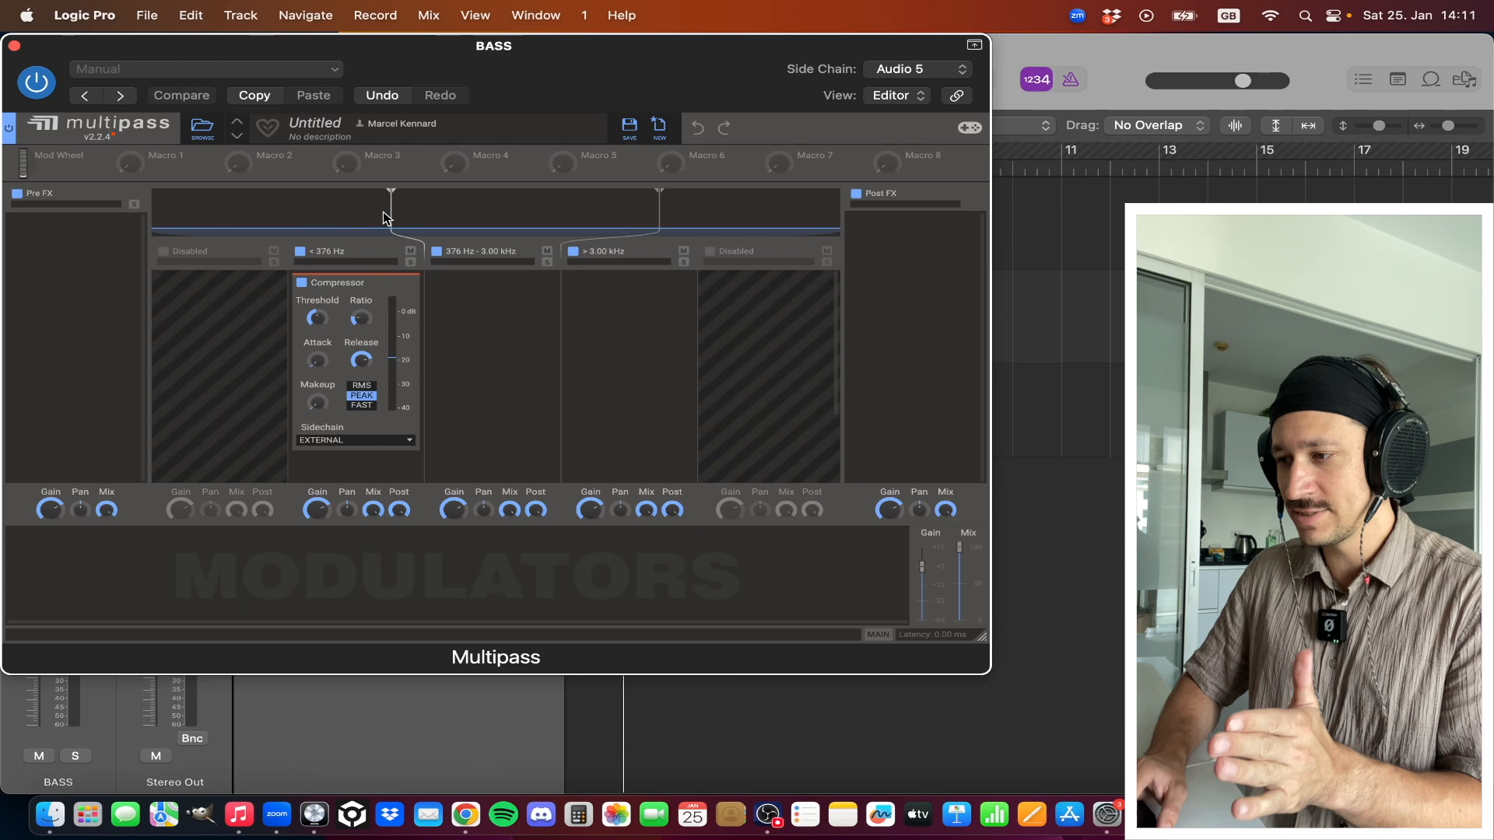
Examine the 376 Hz crossover and the low-band compressor's release, ratio and threshold during playback, and close this Multipass
drag(397, 215, 389, 215)
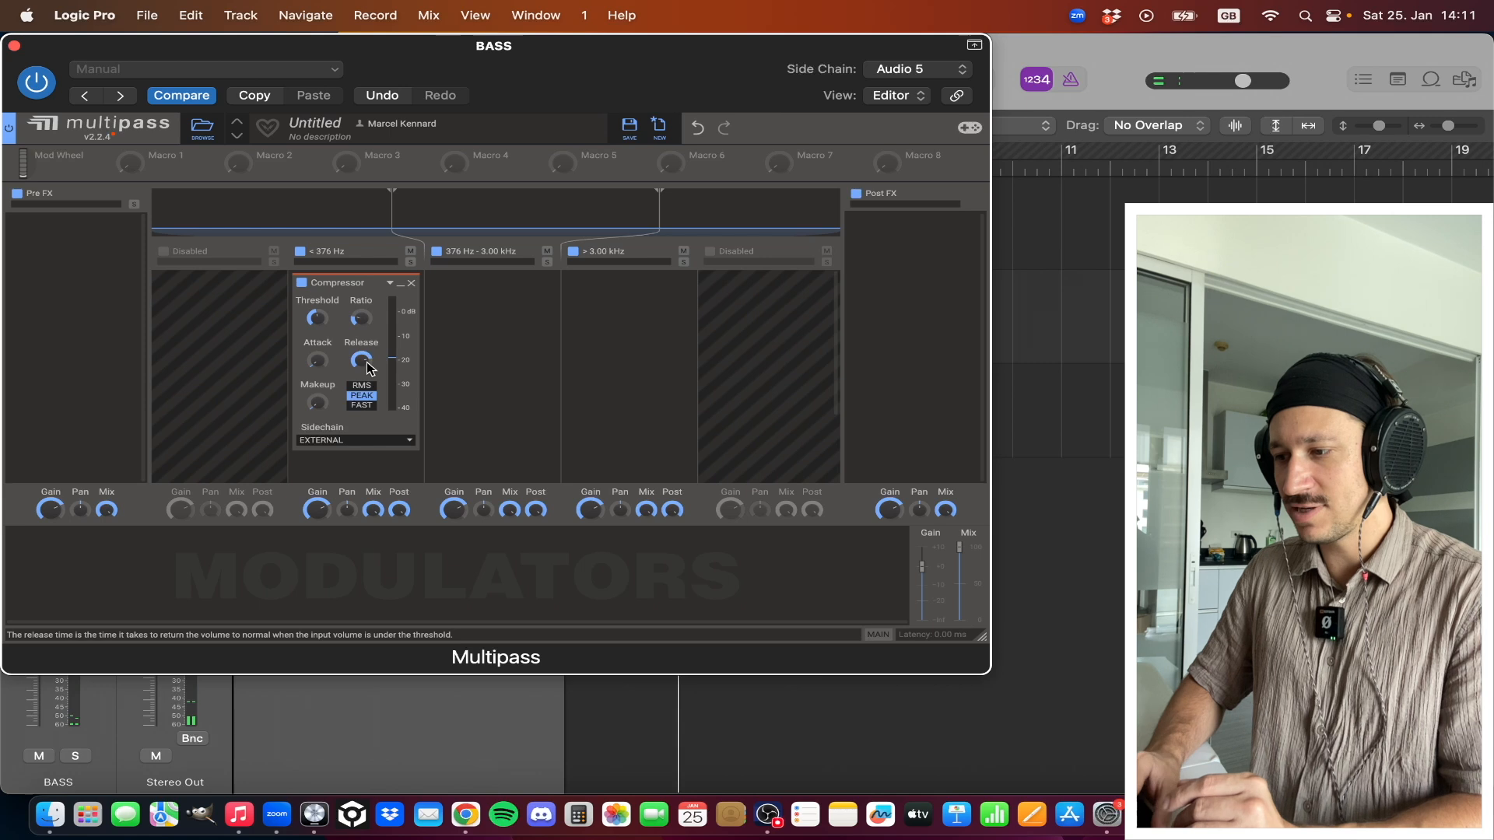
drag(366, 362, 367, 368)
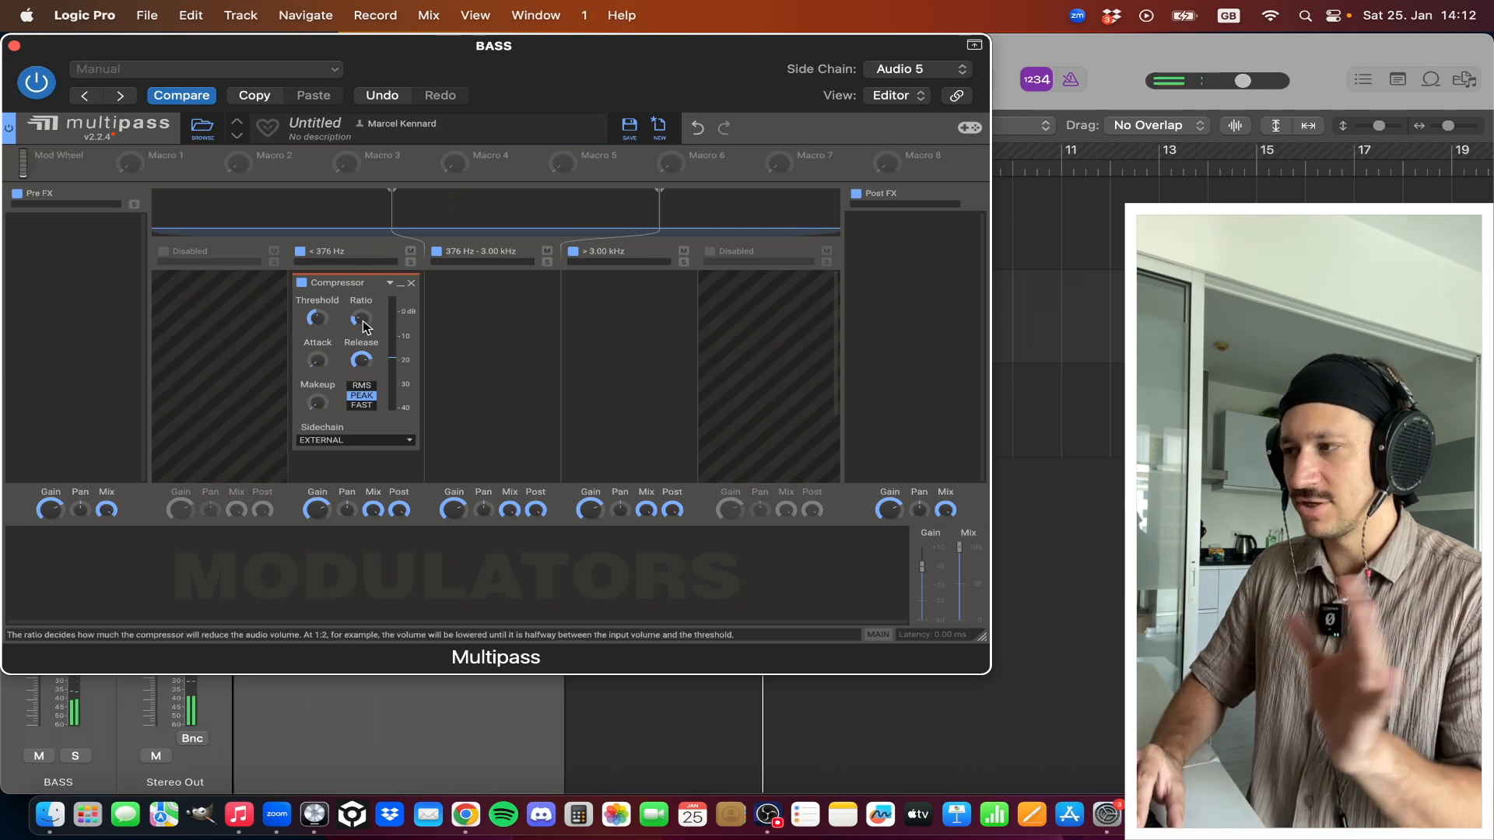
mouse_move(325, 329)
drag(321, 324, 322, 327)
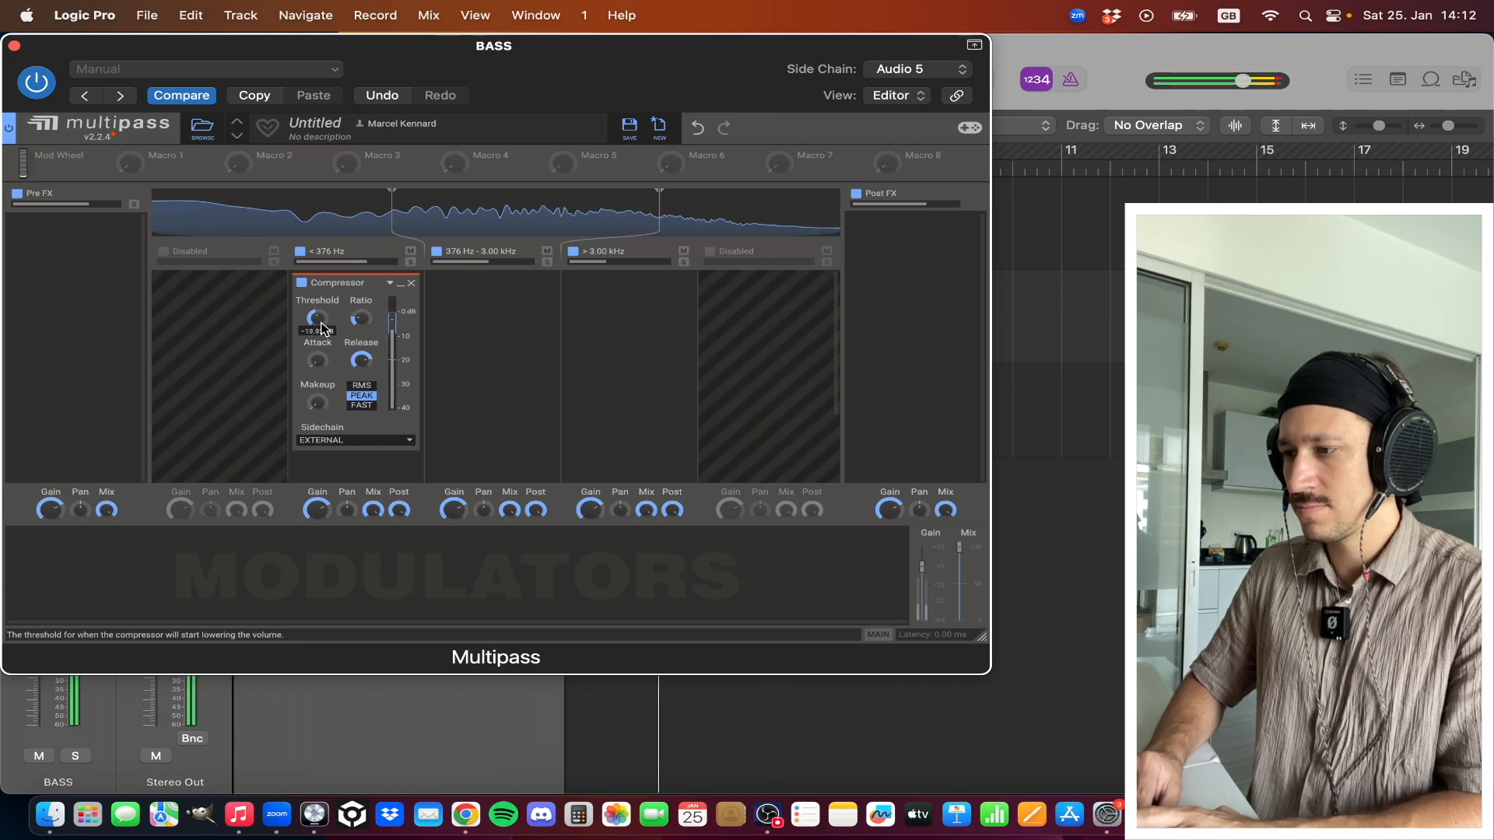
key(space)
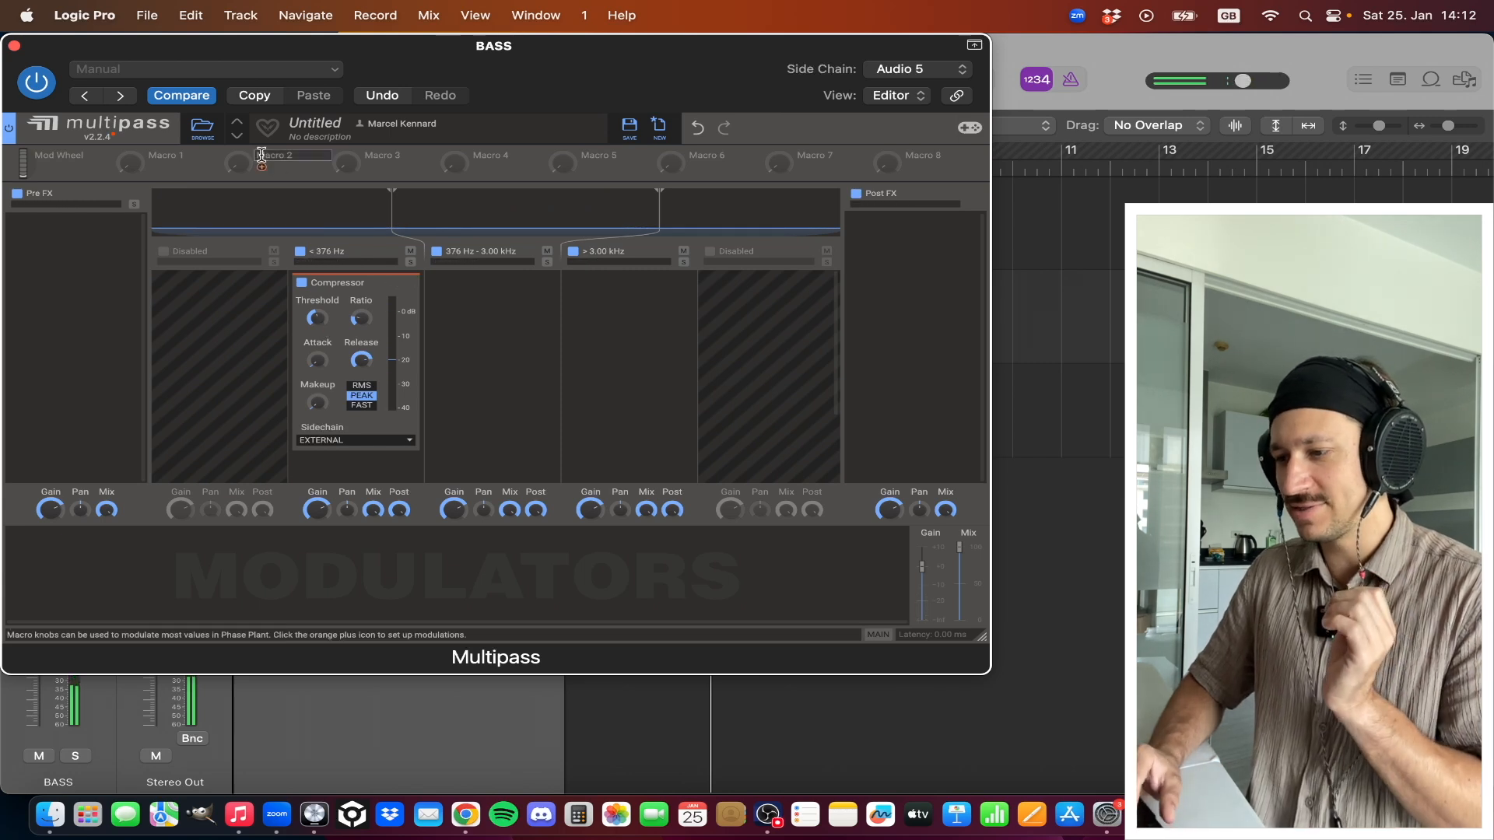
click(15, 45)
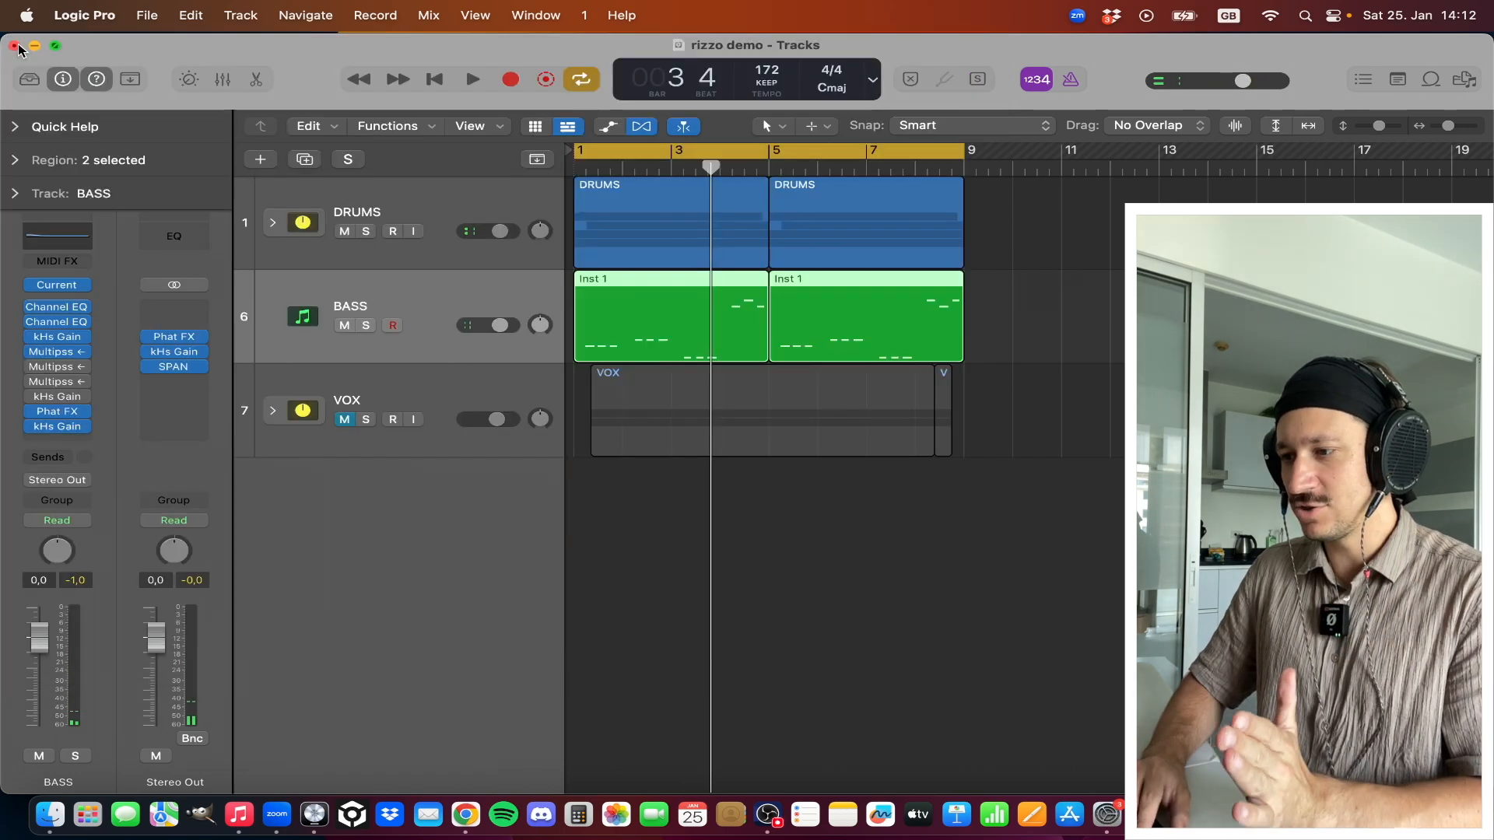
Open and enable the second Multipass on the BASS track, and play the loop to watch the frequency spectrum
click(70, 367)
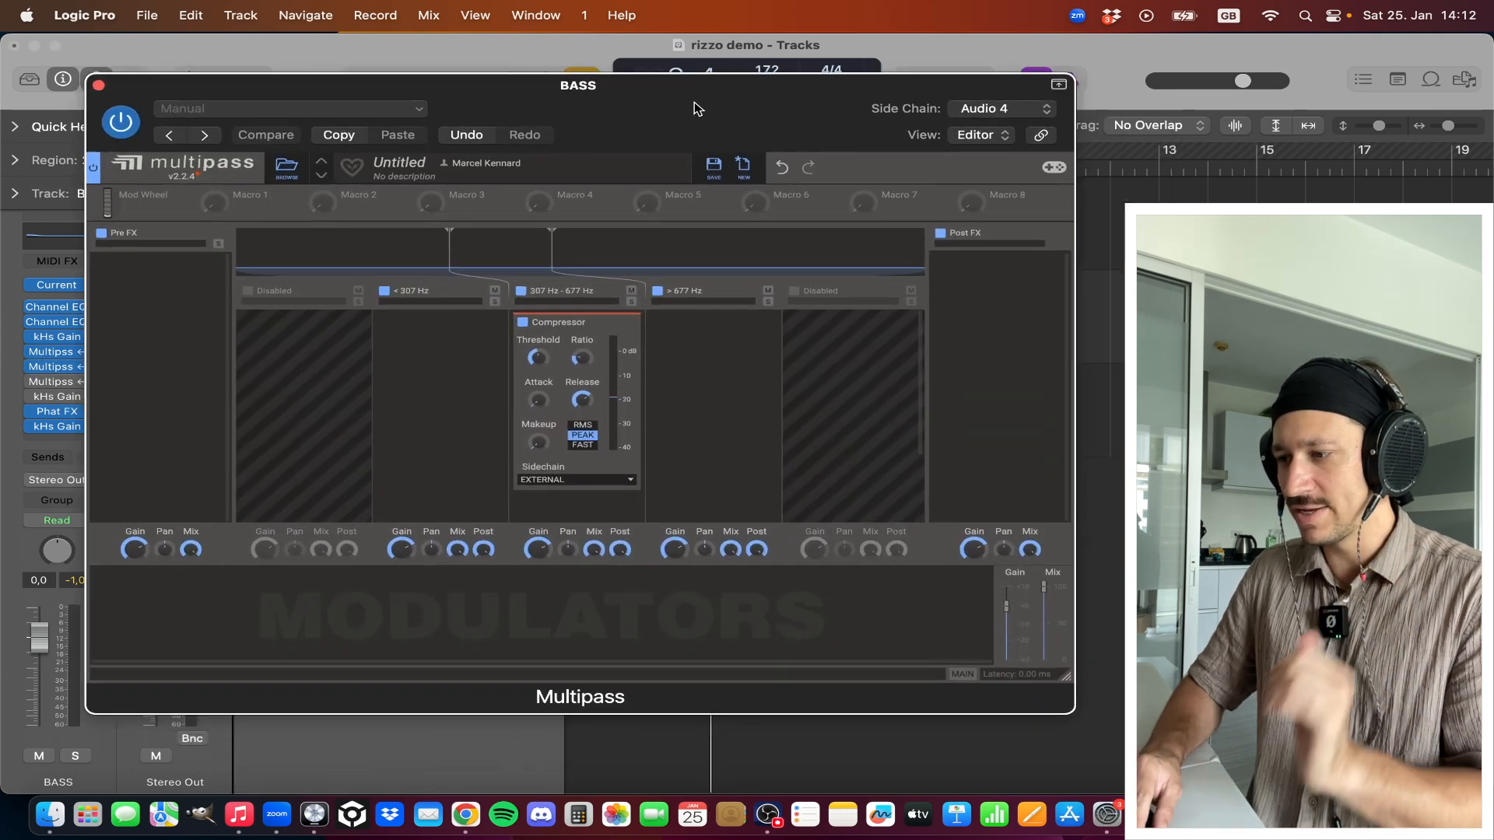
drag(694, 107, 651, 88)
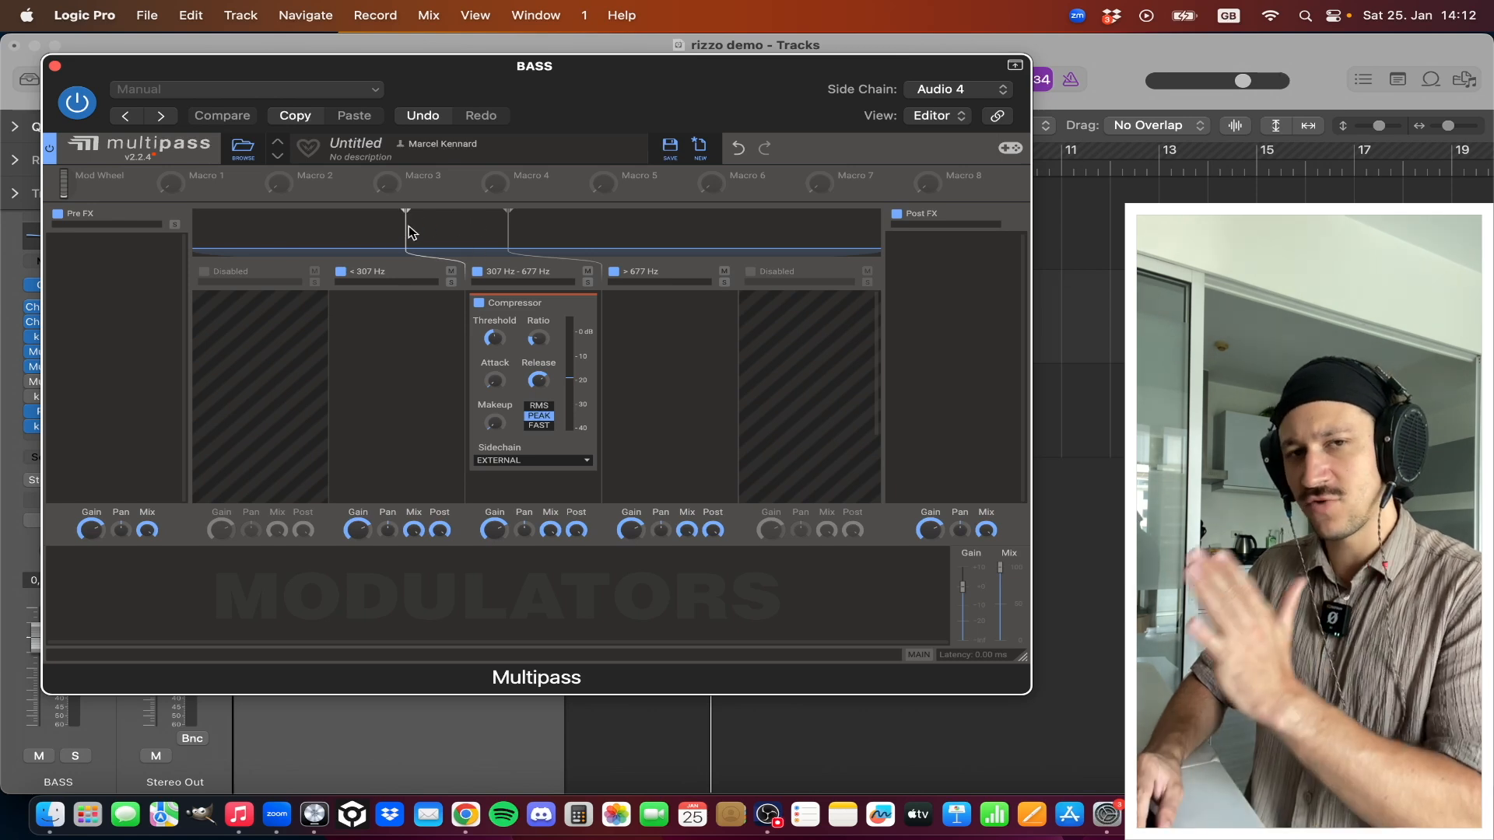
key(space)
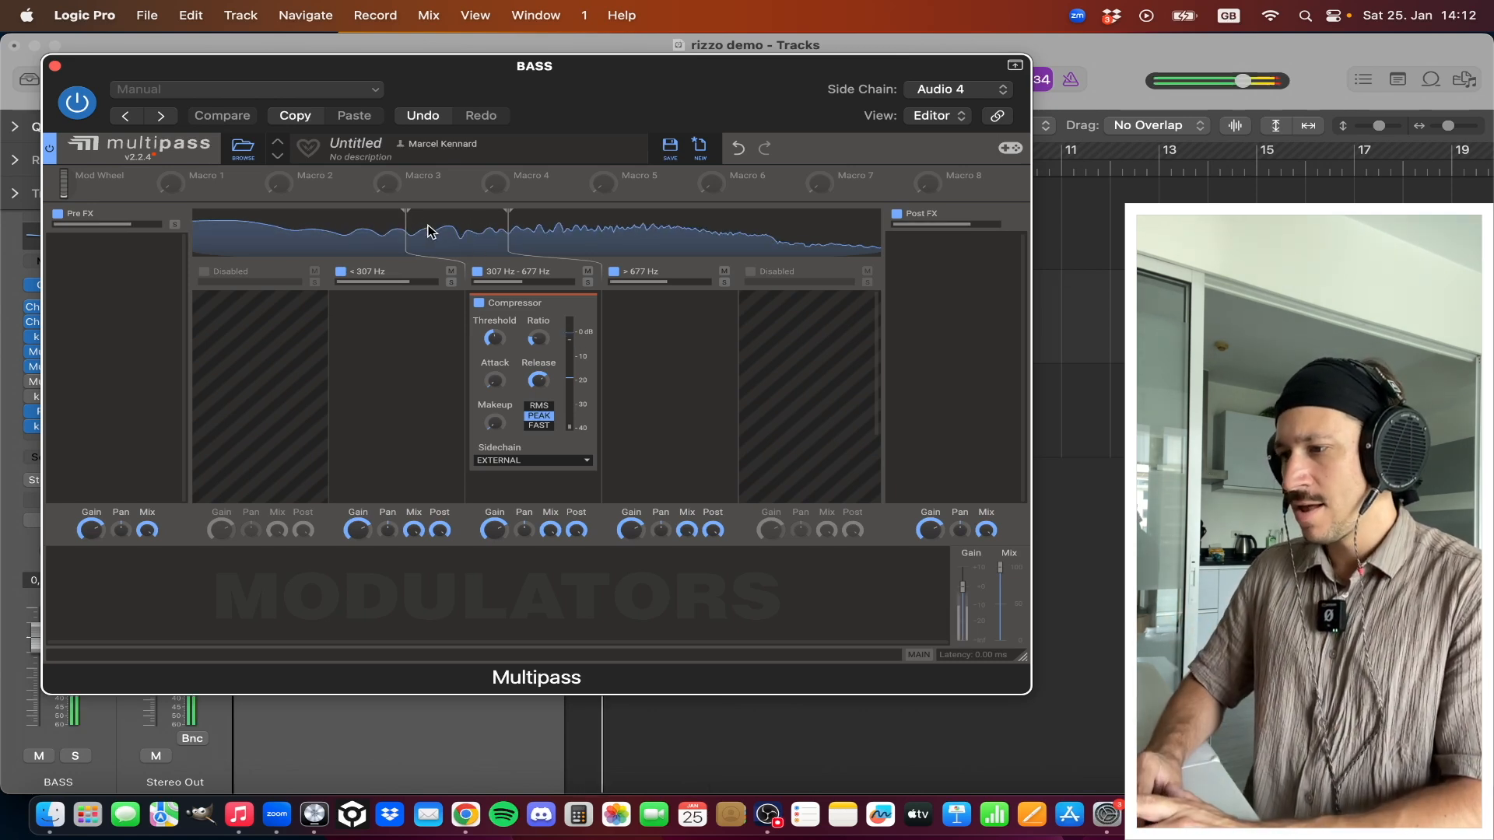
key(space)
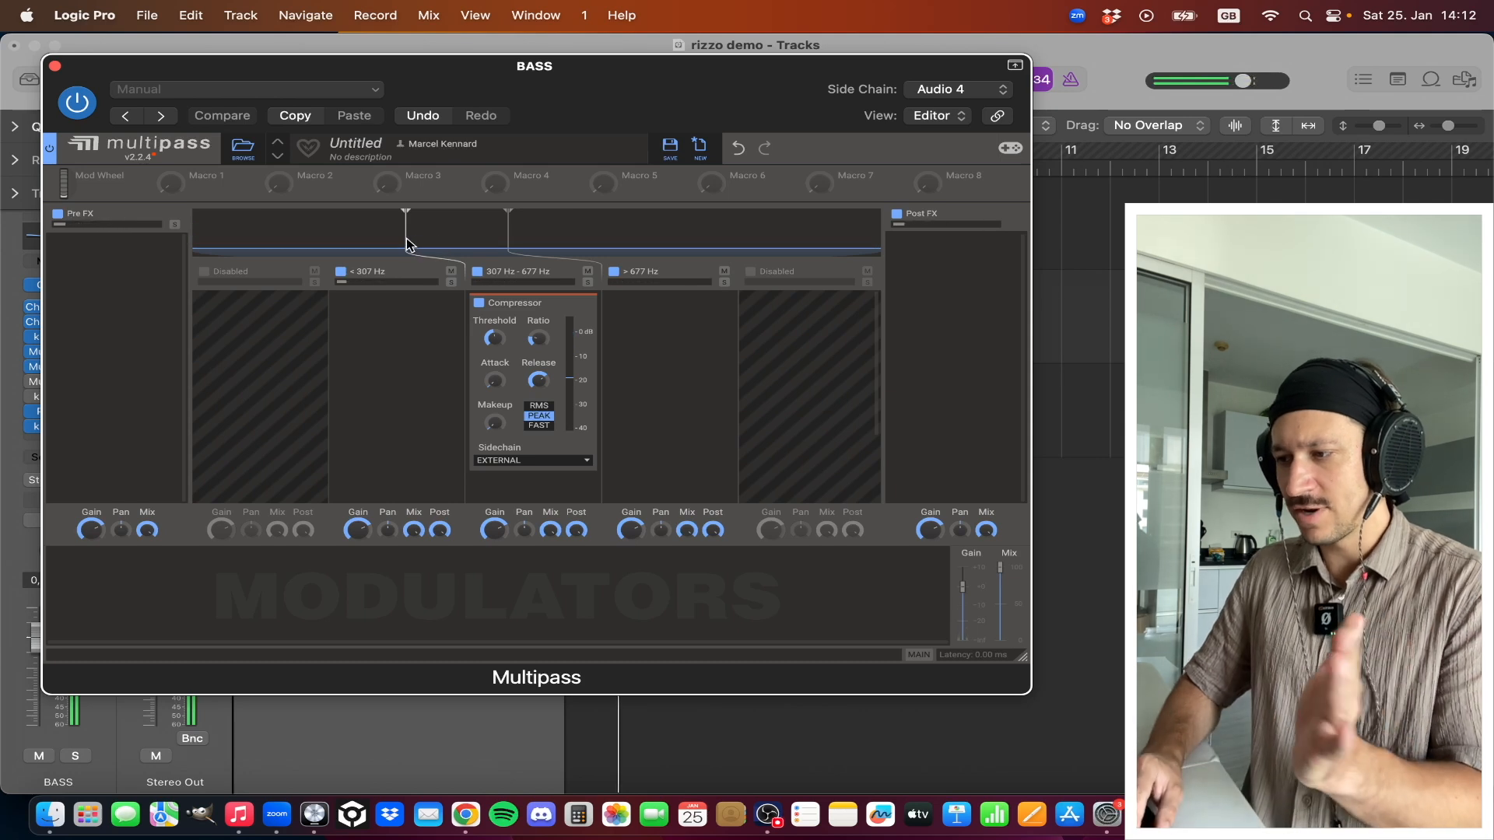
Set the second Multipass's middle band to span 302 Hz to 681 Hz during playback
key(space)
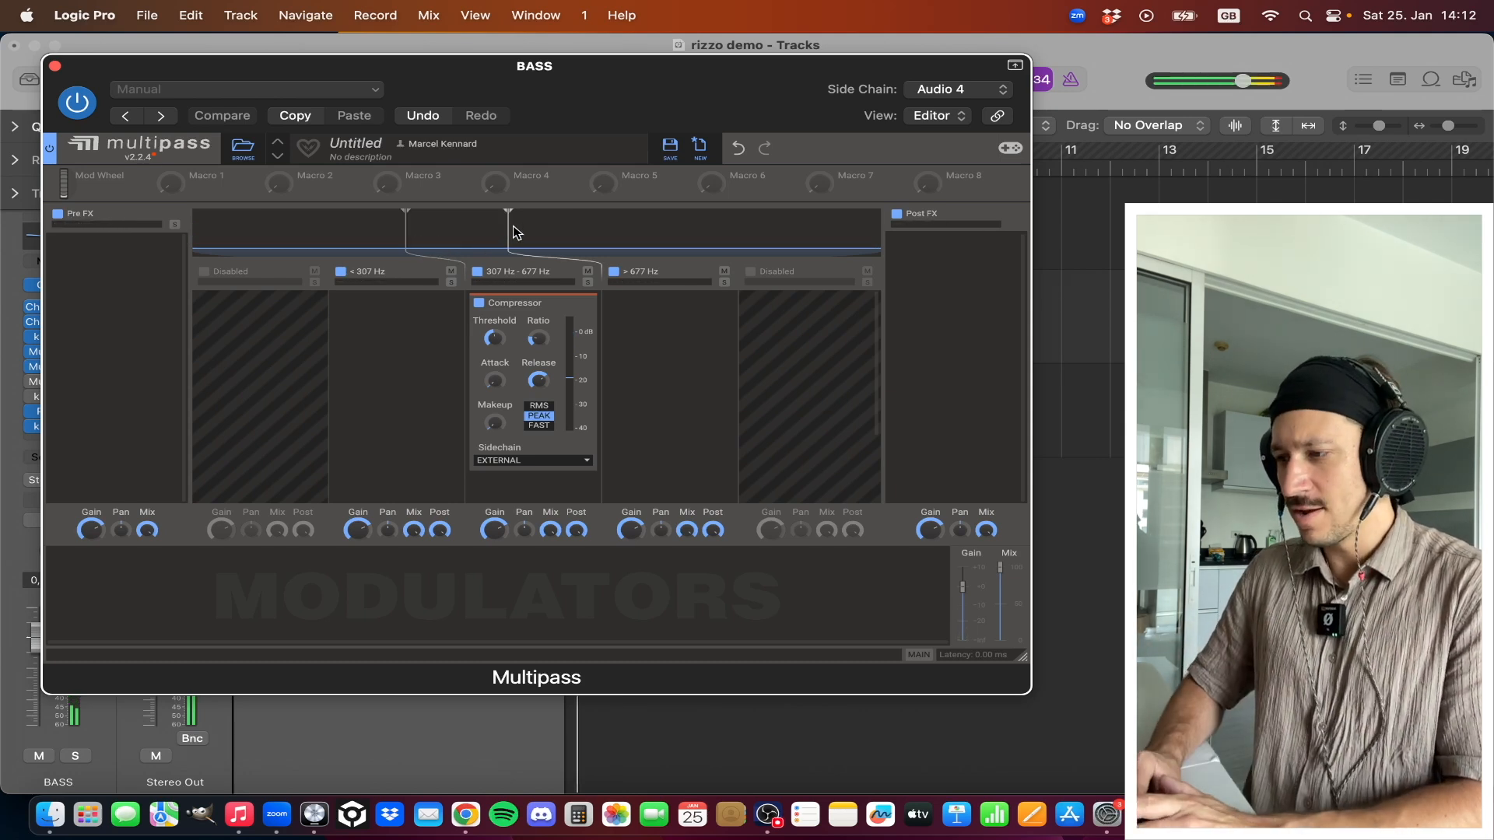
drag(508, 231, 512, 231)
drag(510, 233, 509, 232)
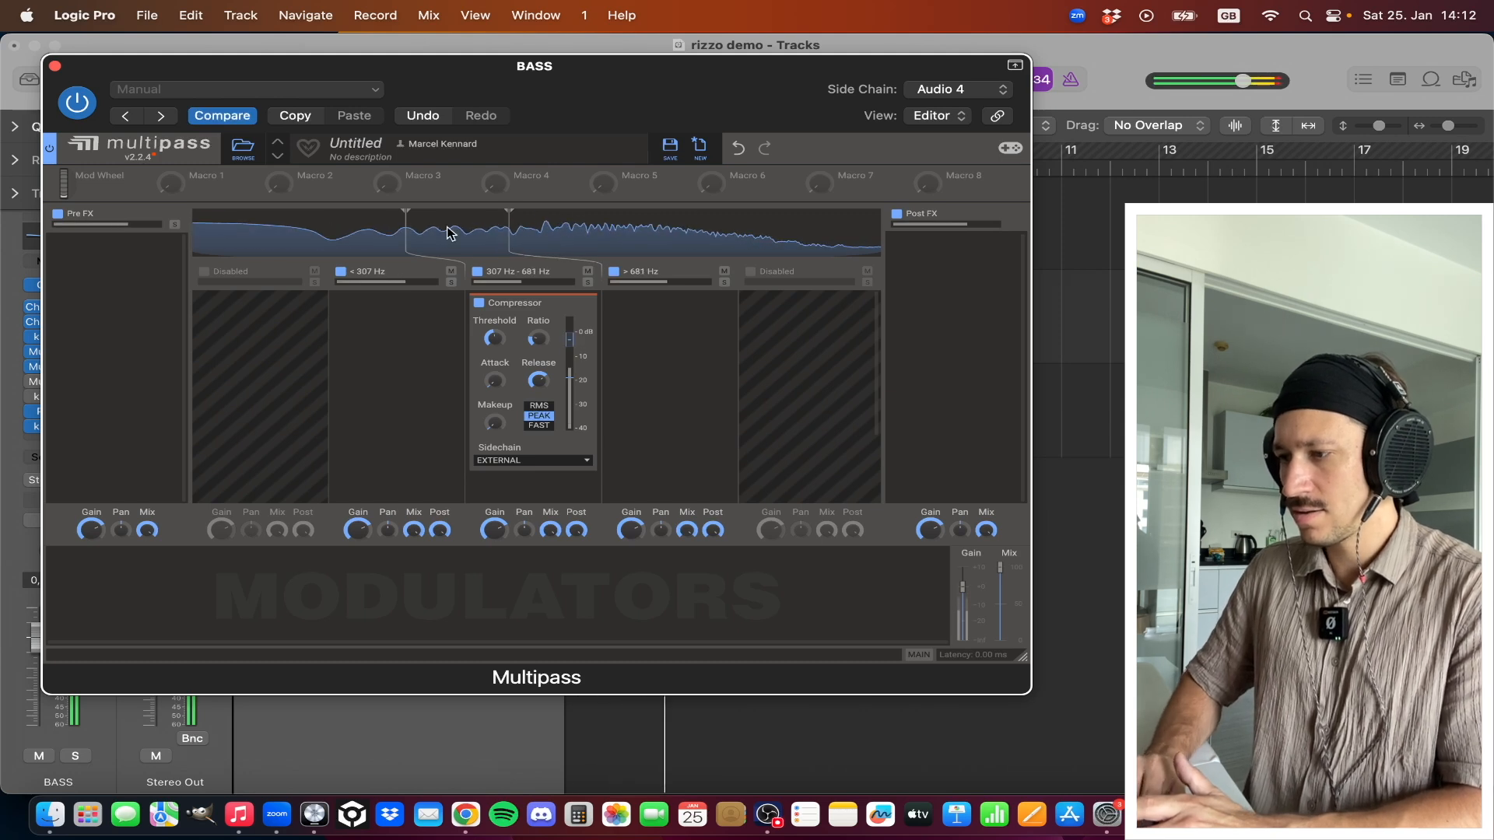
drag(404, 231, 403, 231)
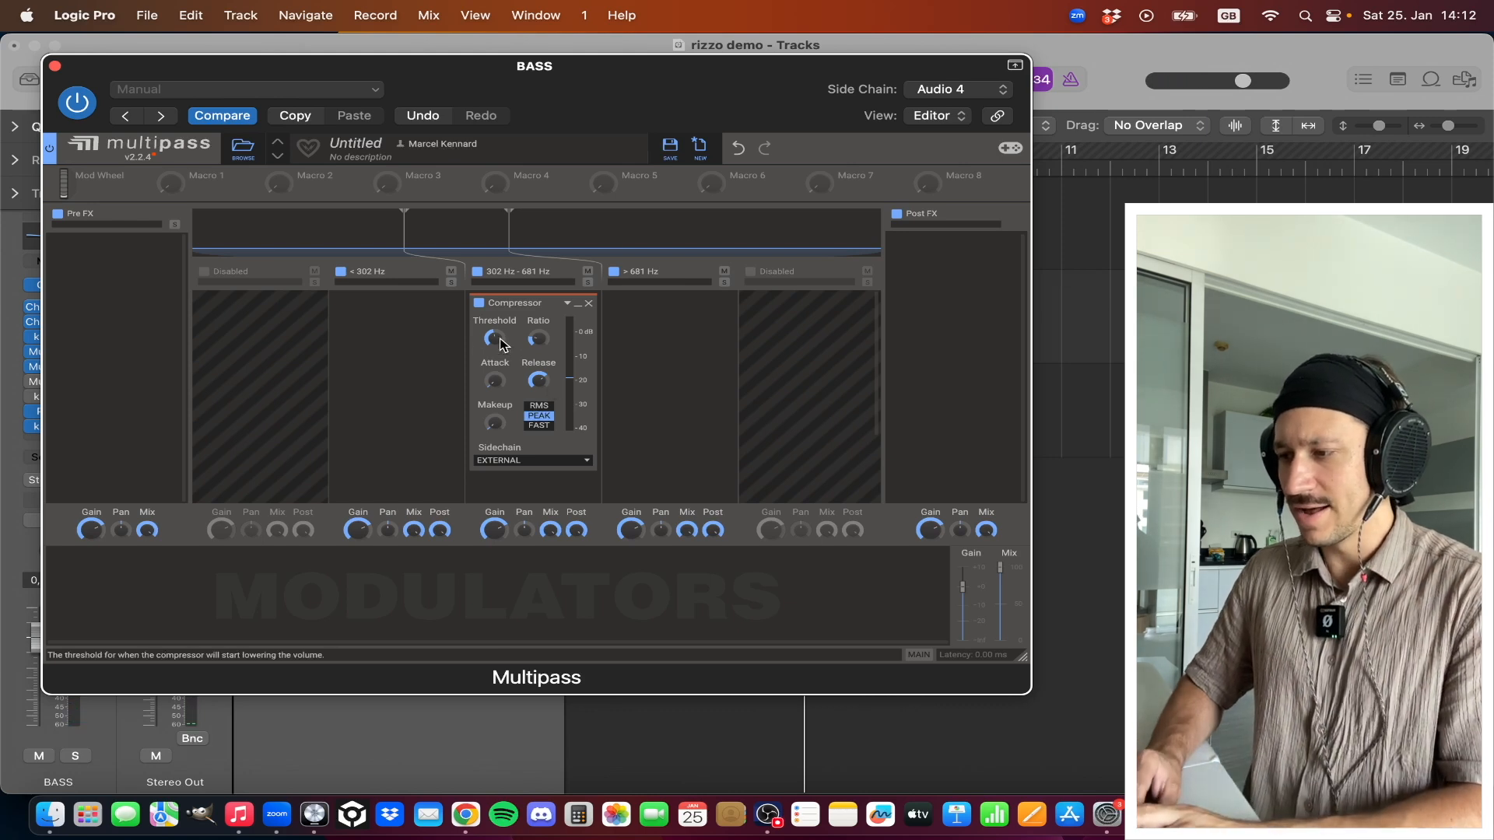
Check the mid-band compressor's threshold and release during playback, close Multipass and replay the drums and bass
key(space)
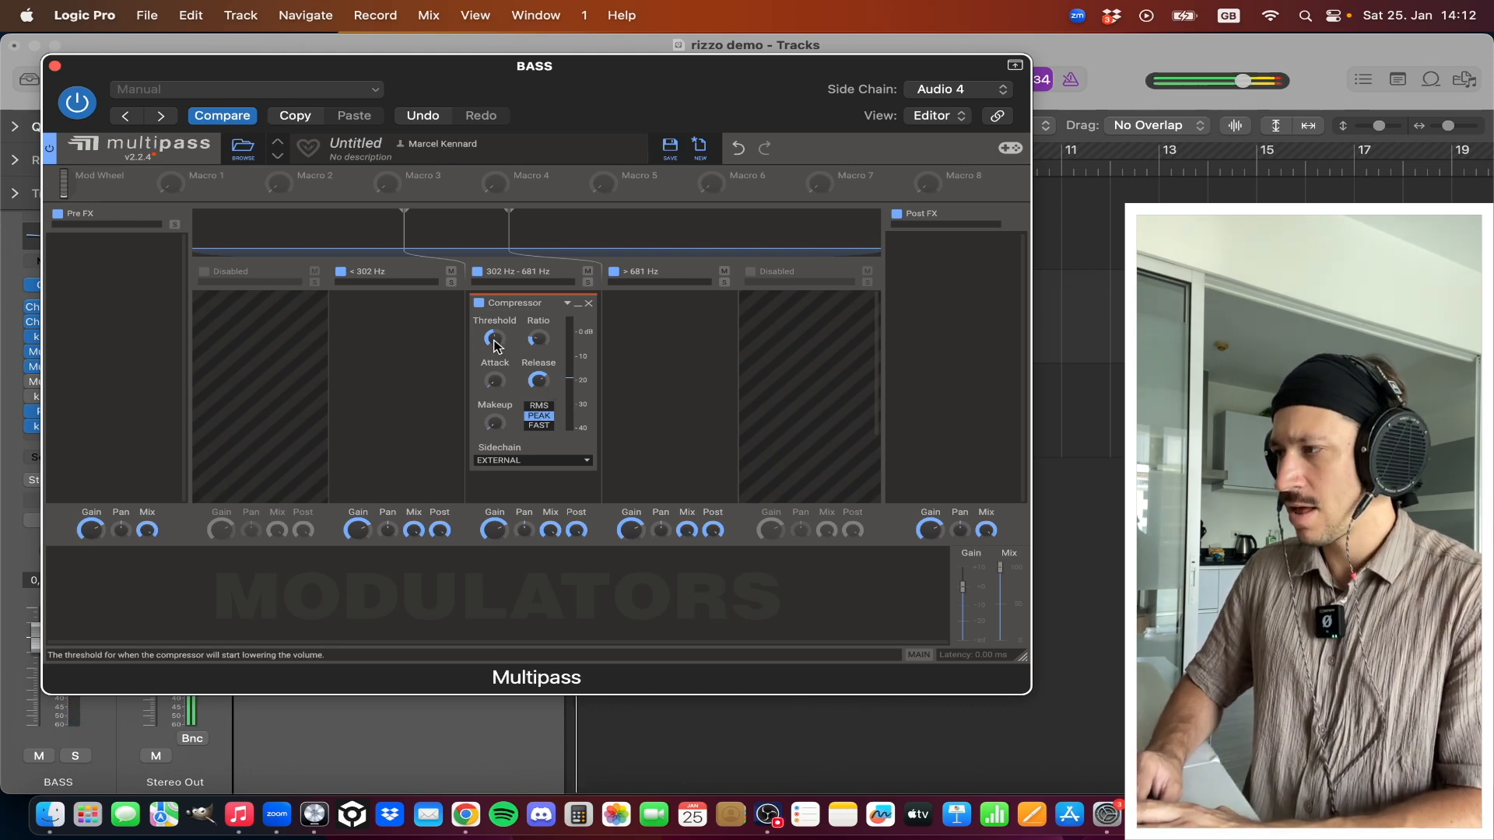
mouse_move(494, 346)
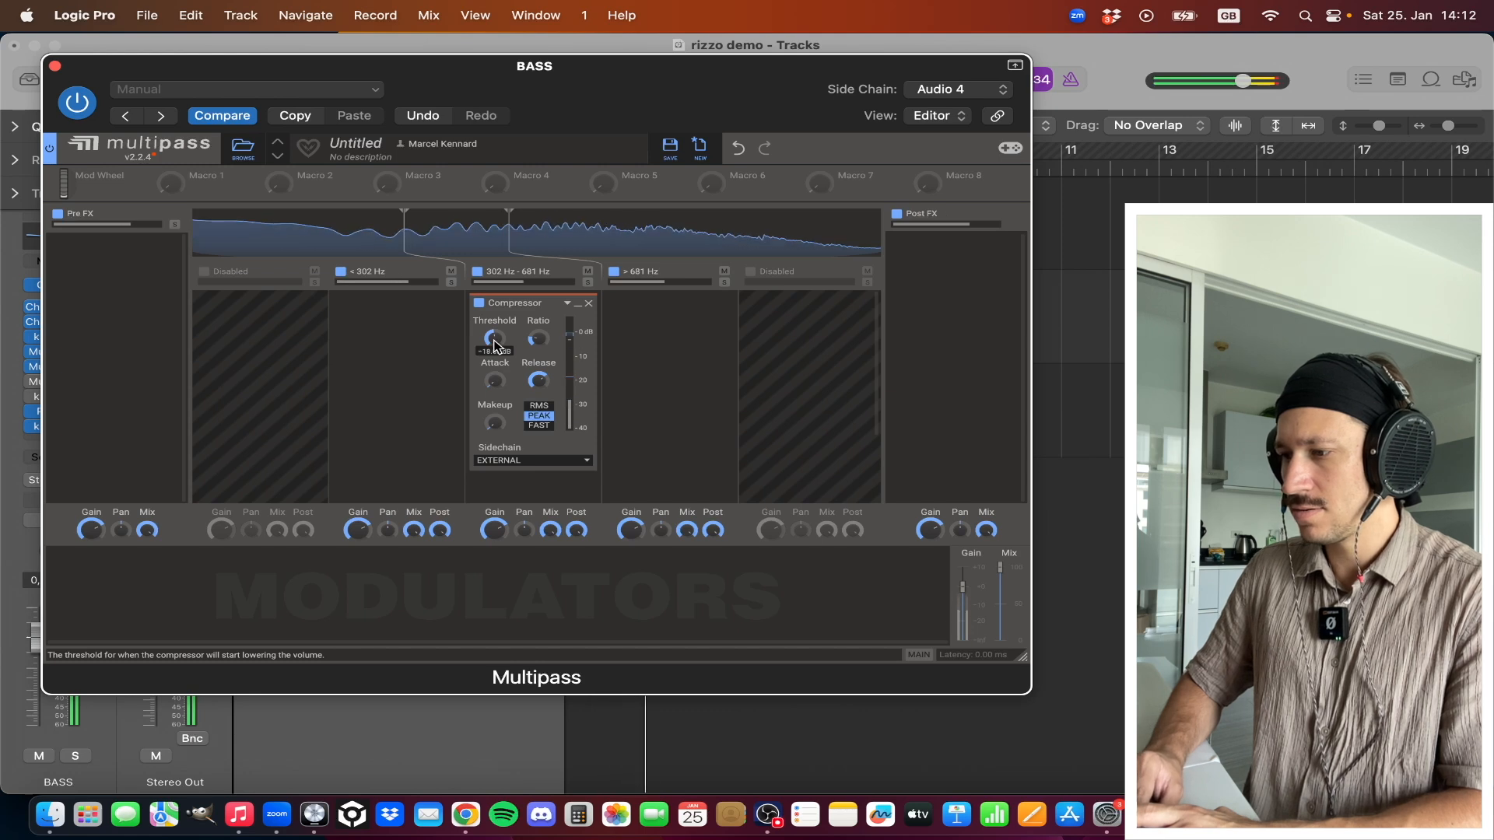
mouse_move(542, 384)
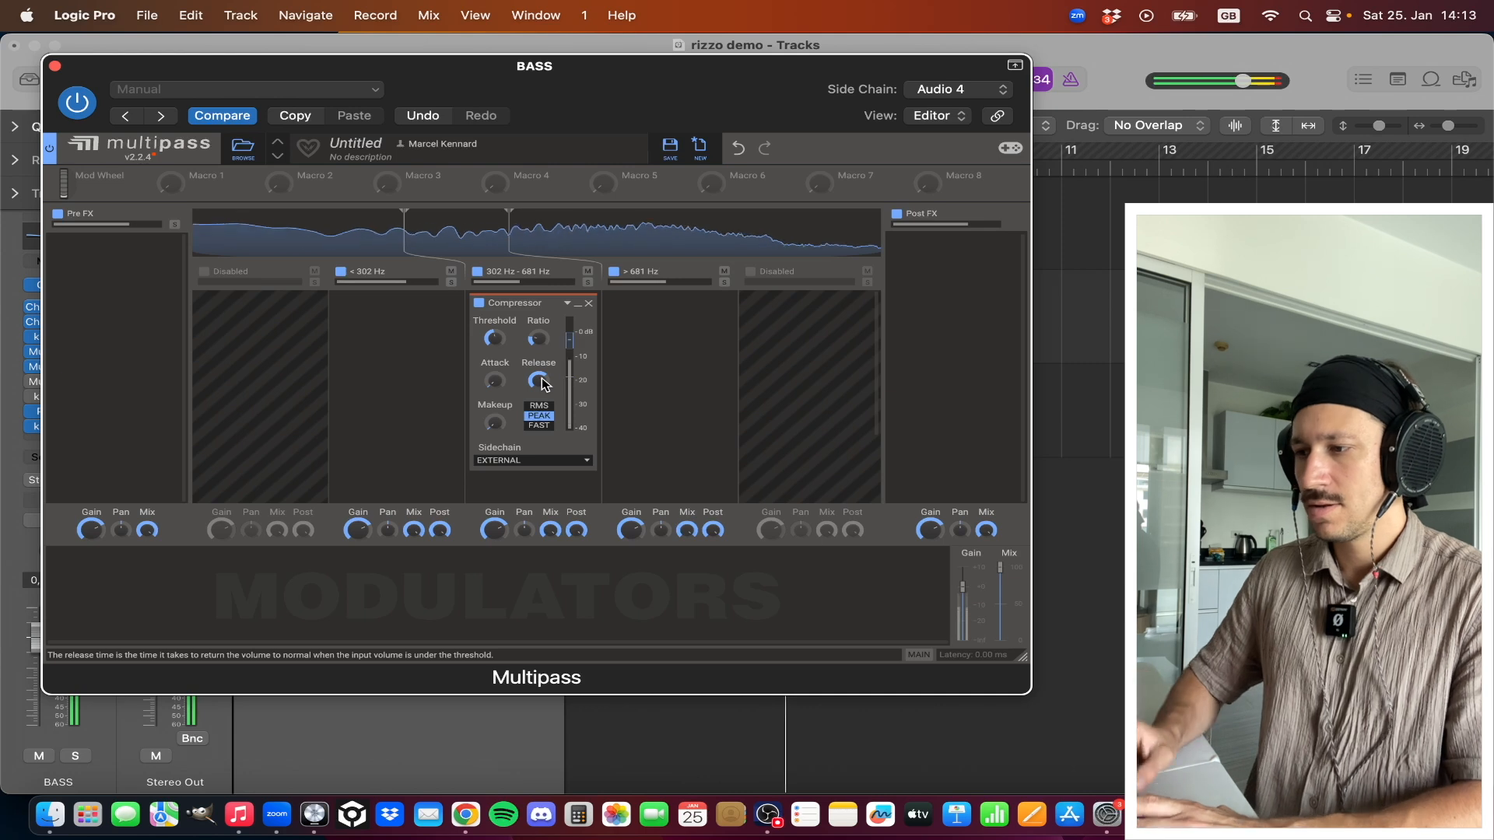
key(space)
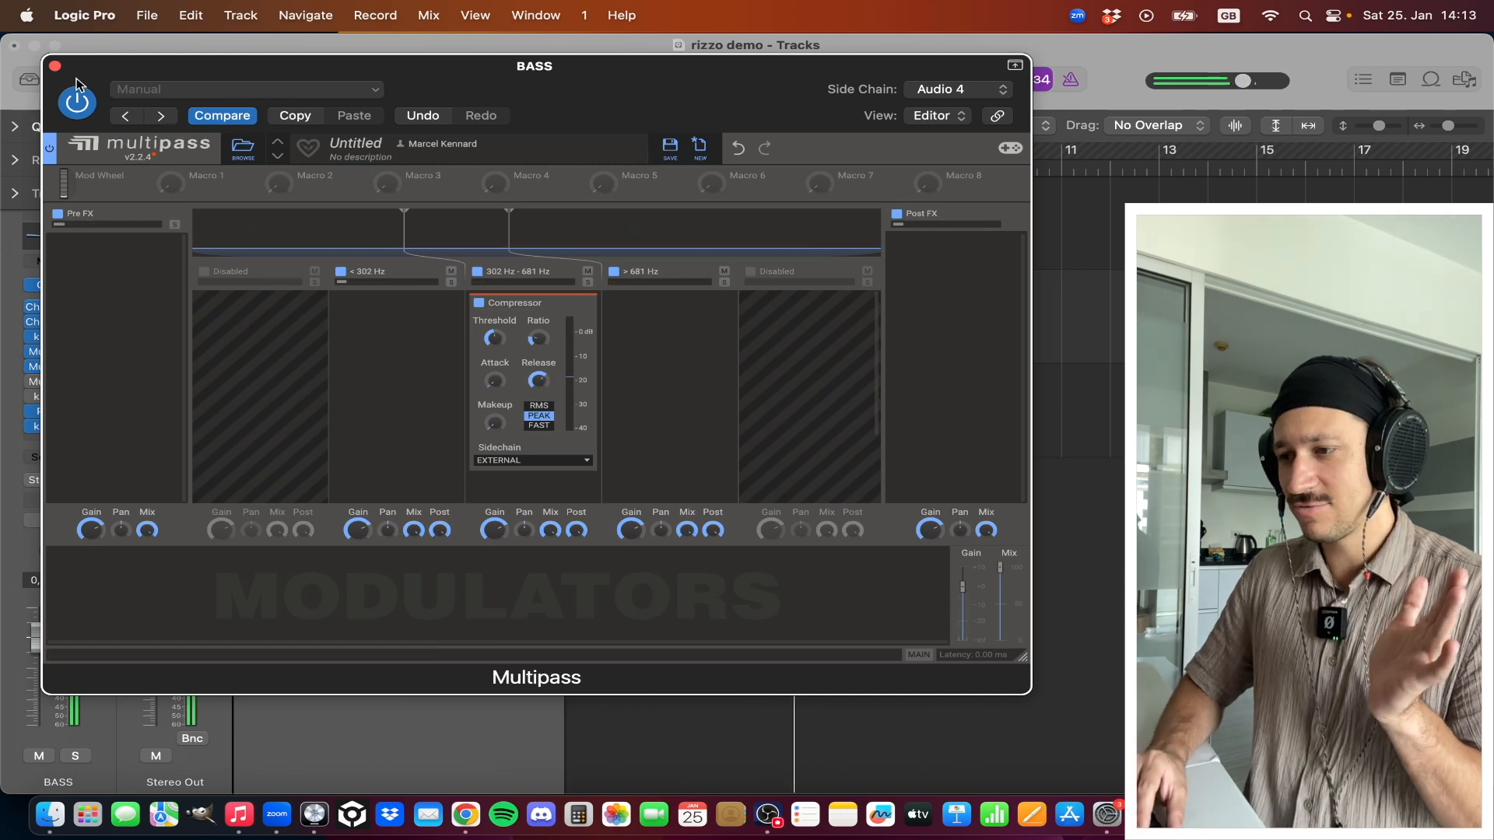
click(55, 67)
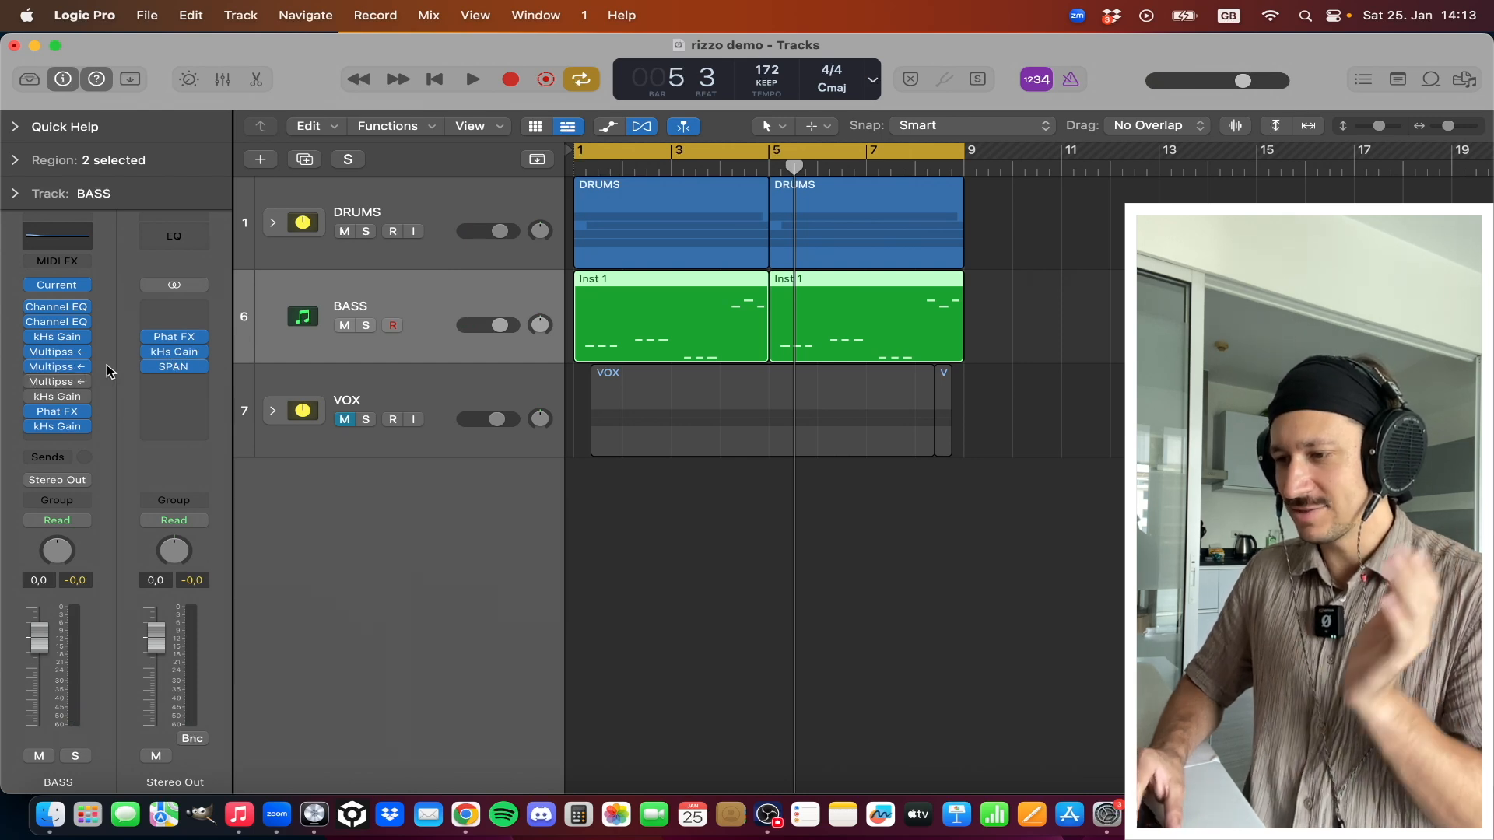
key(space)
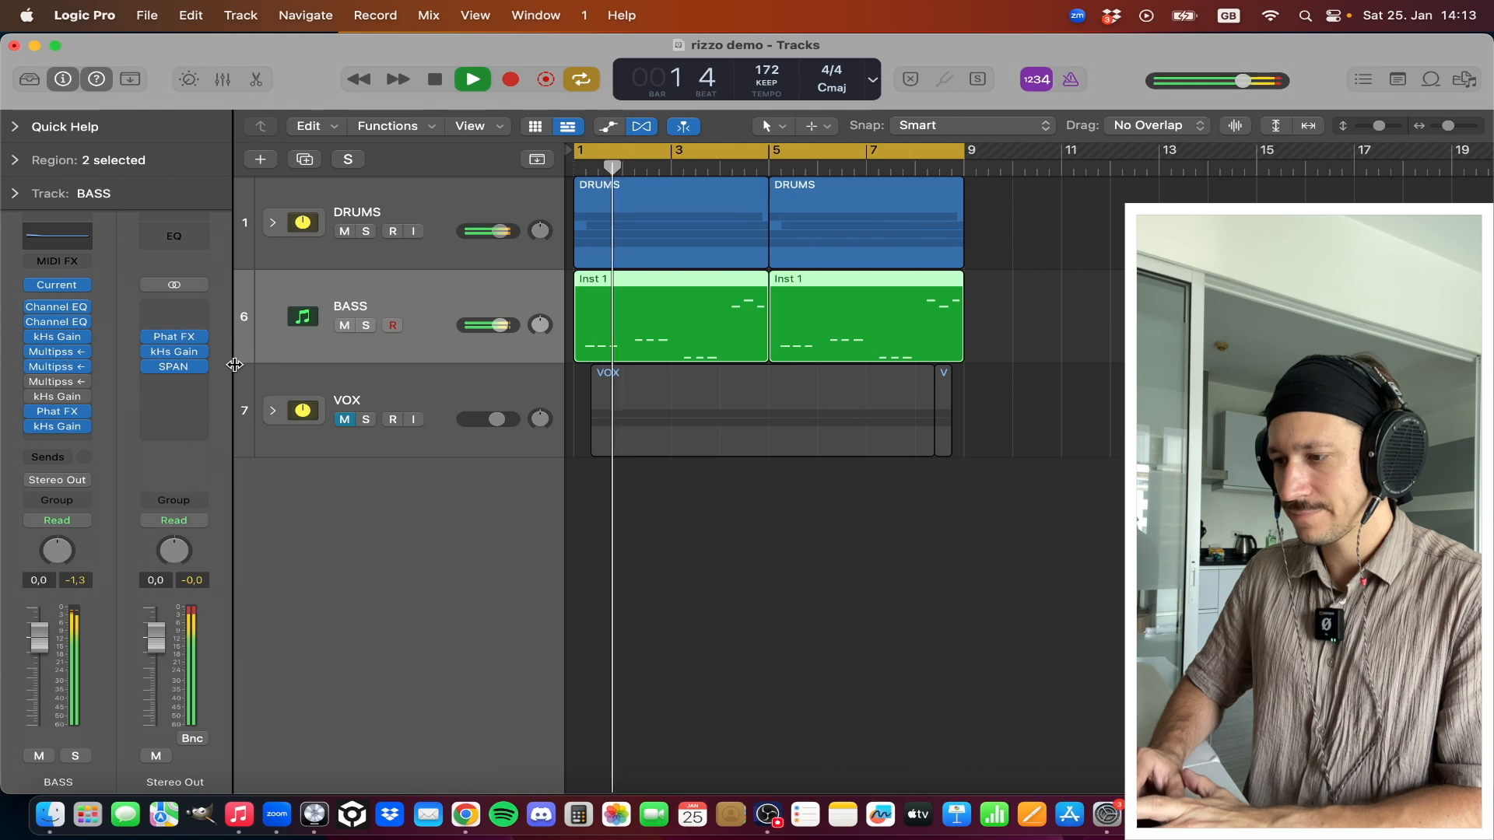
key(space)
Unmute the VOX track, mute the BASS track and select VOX to show its effects chain
click(344, 420)
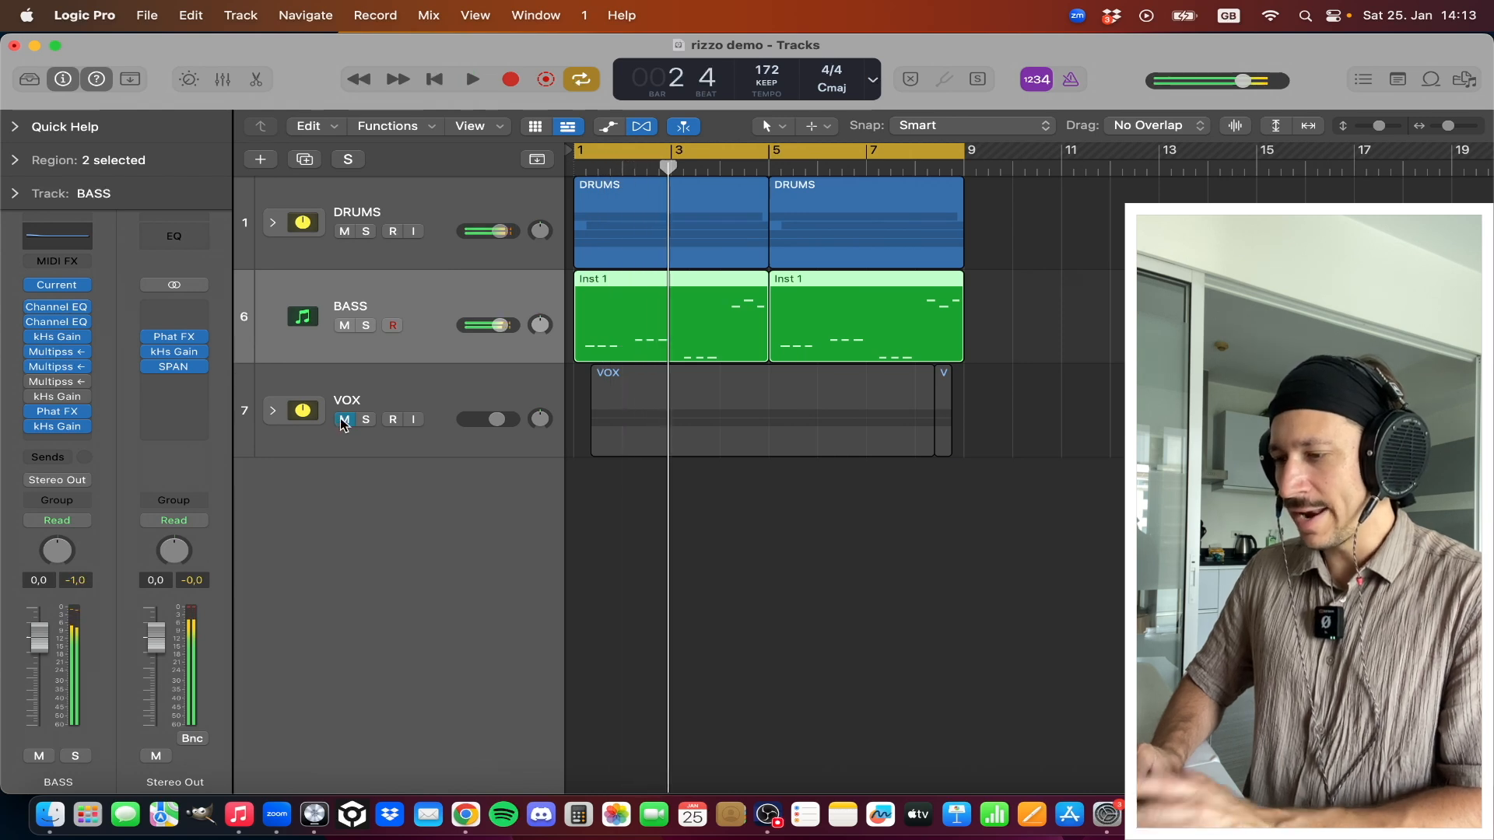
click(347, 330)
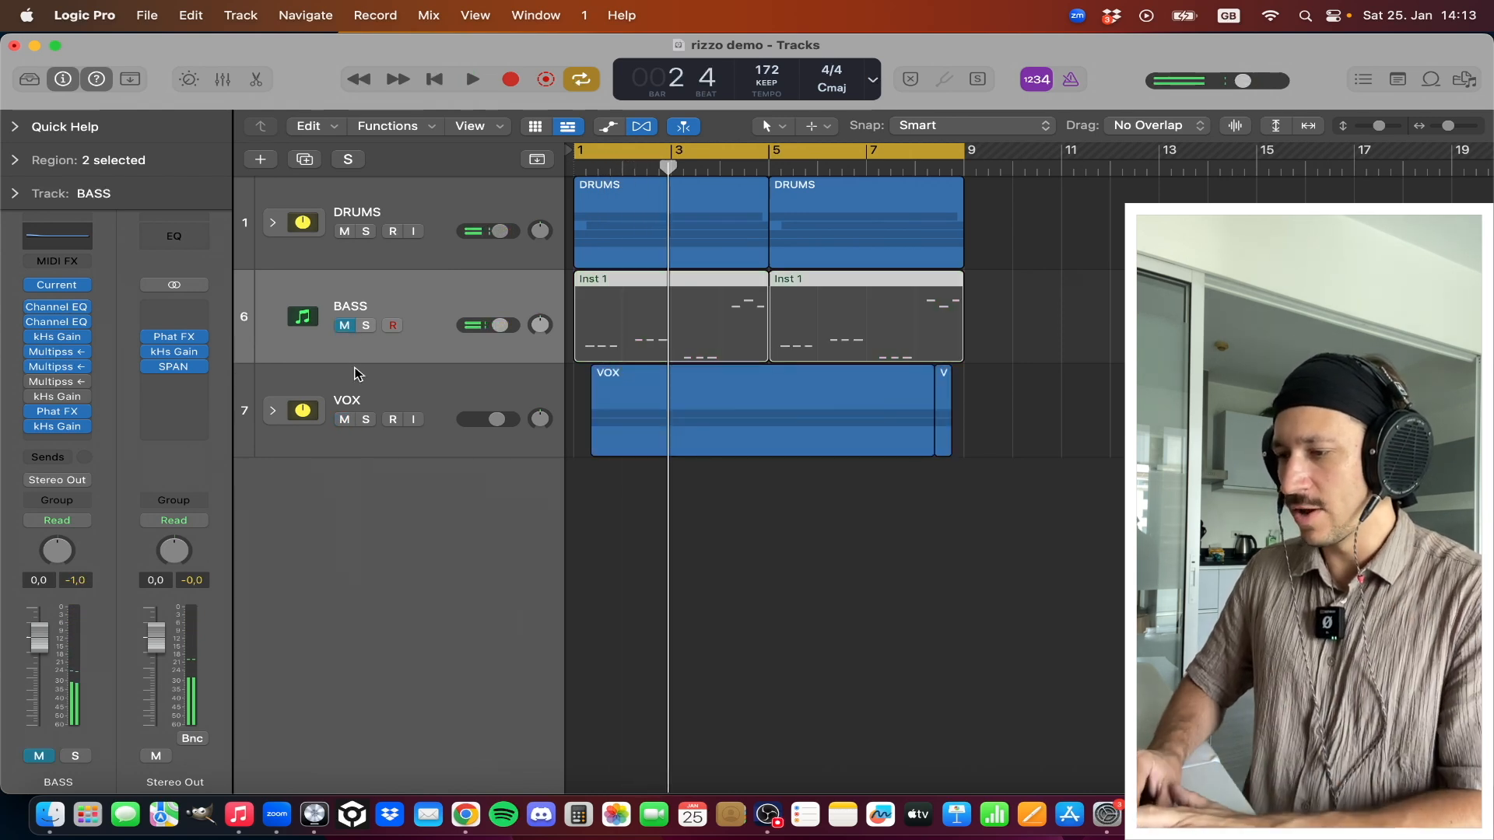
click(357, 374)
mouse_move(41, 371)
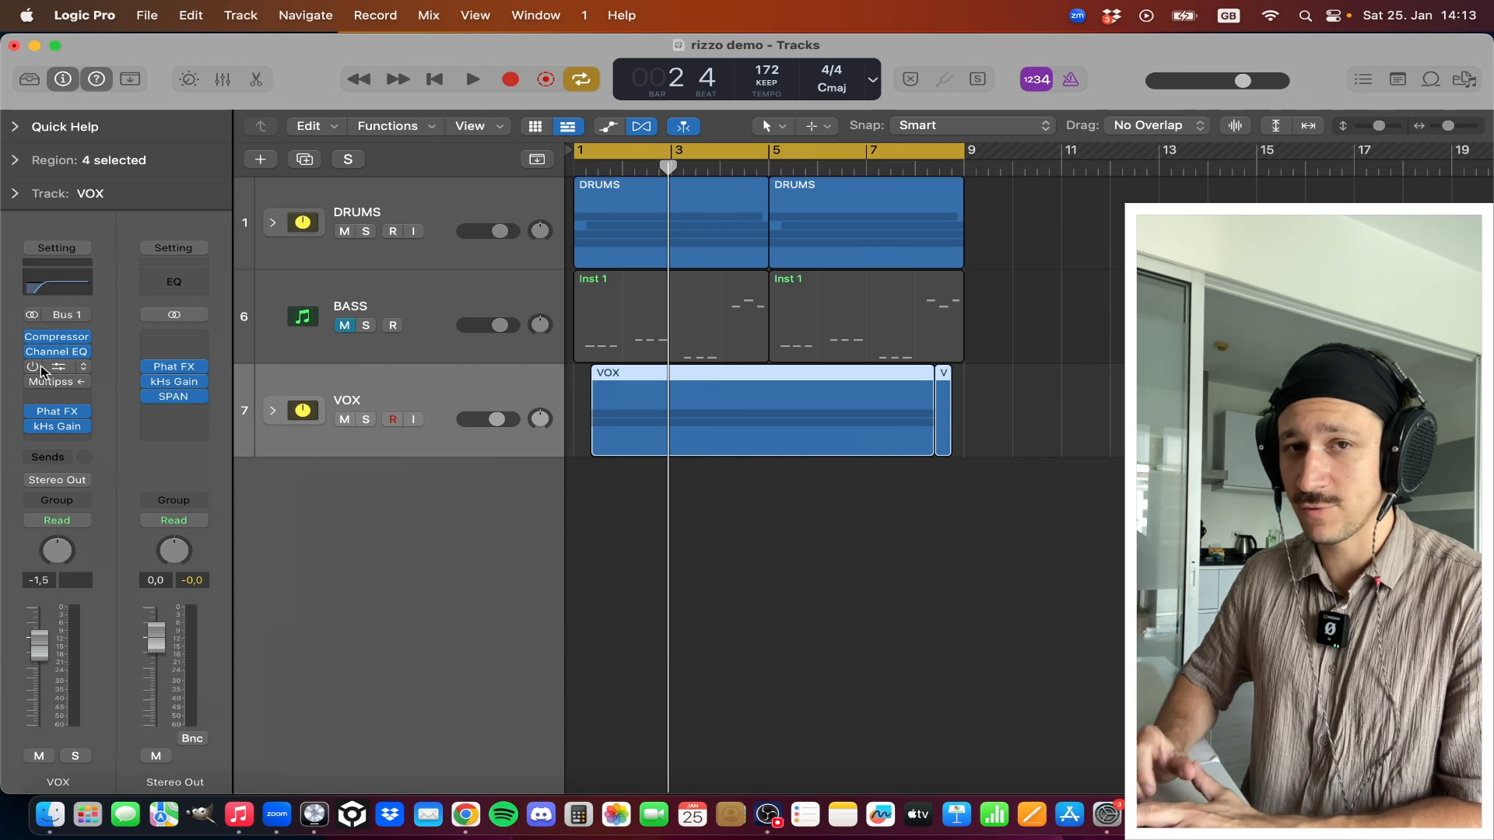
Enable and open the first Multipass on the VOX track, and set its low-band crossover to 394 Hz during playback
key(space)
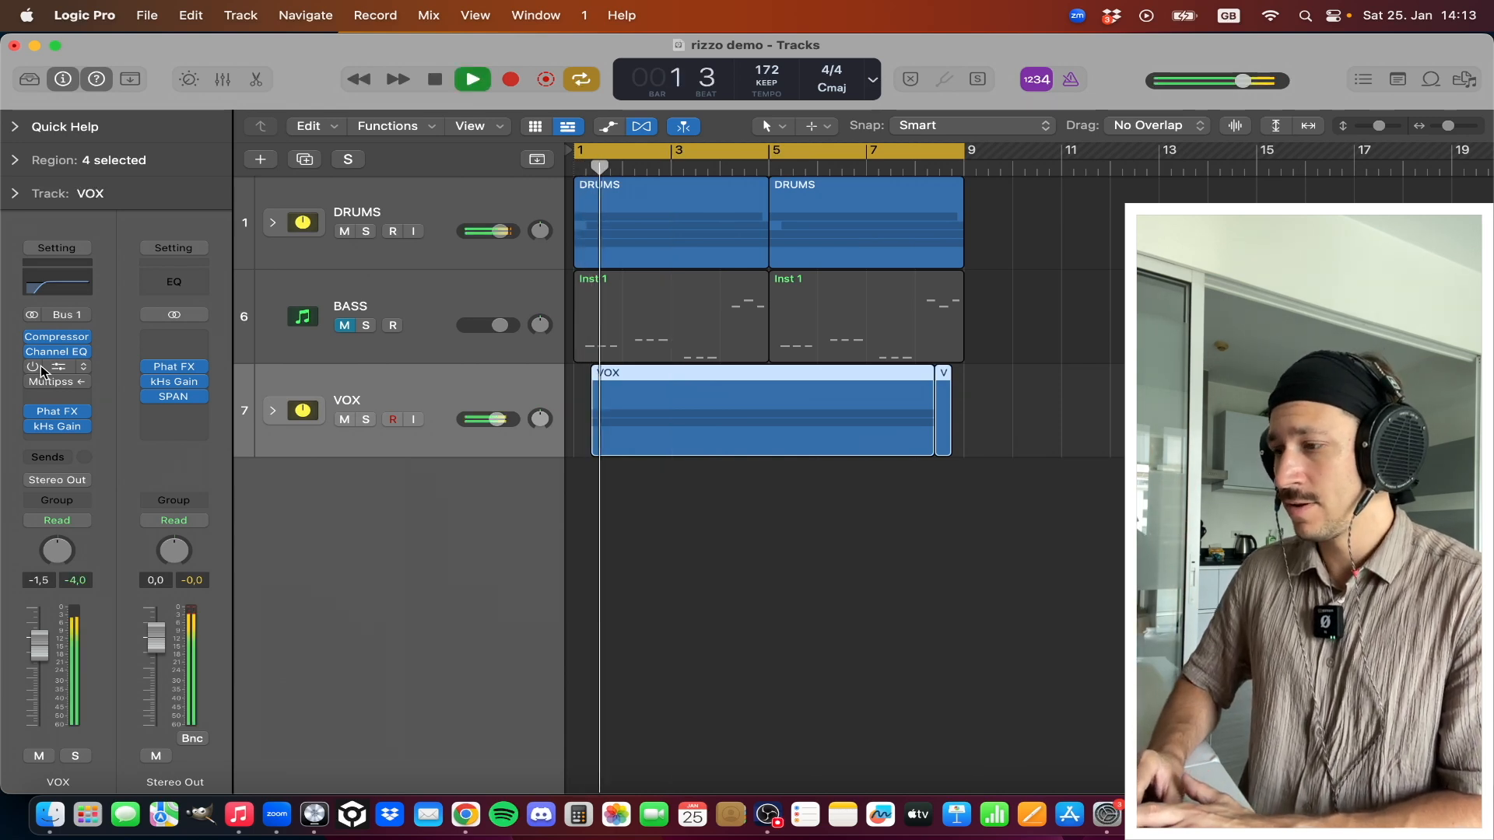
key(space)
click(67, 370)
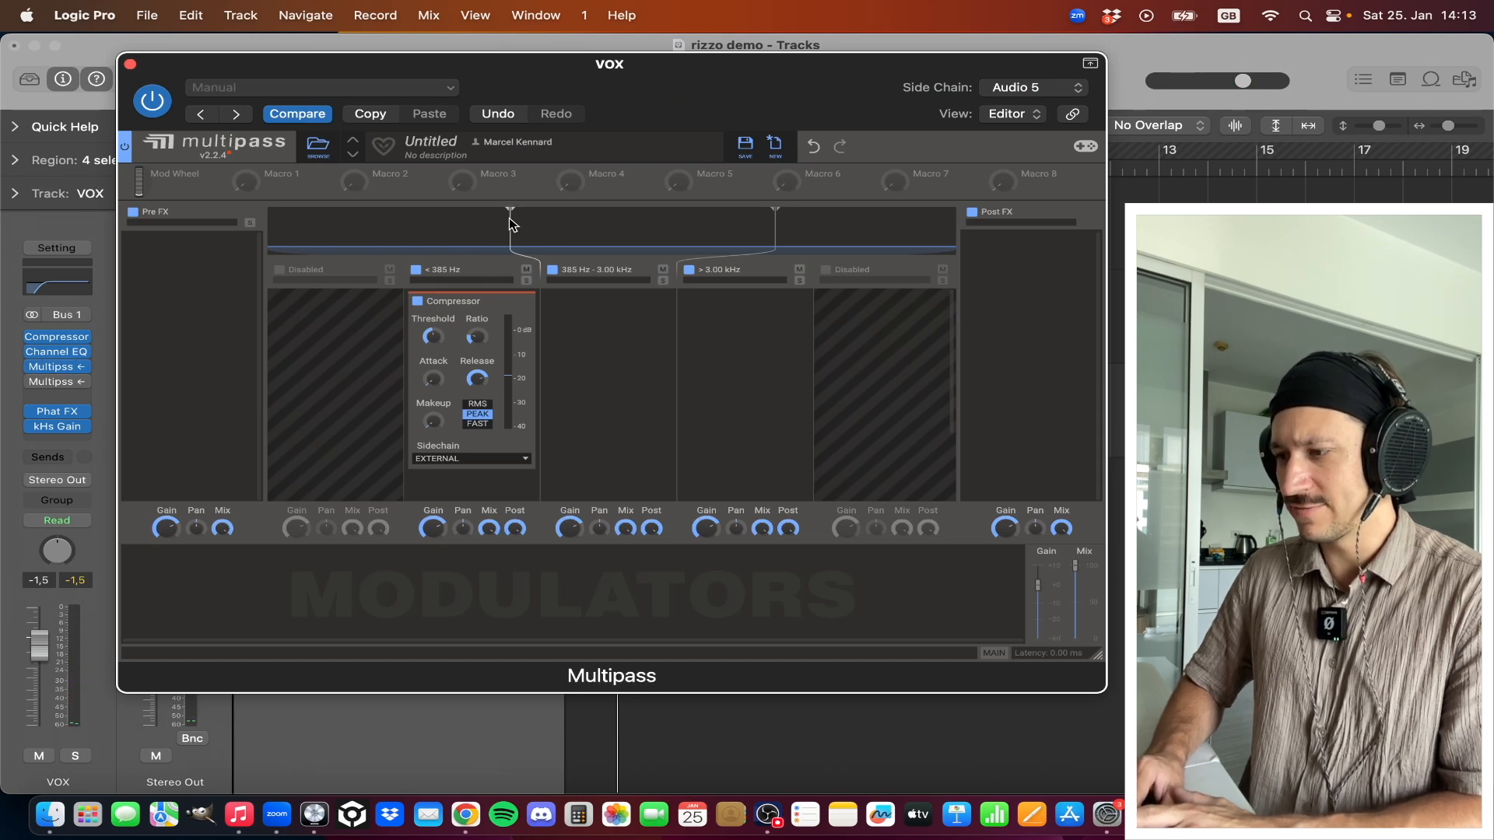
key(space)
drag(512, 228, 512, 237)
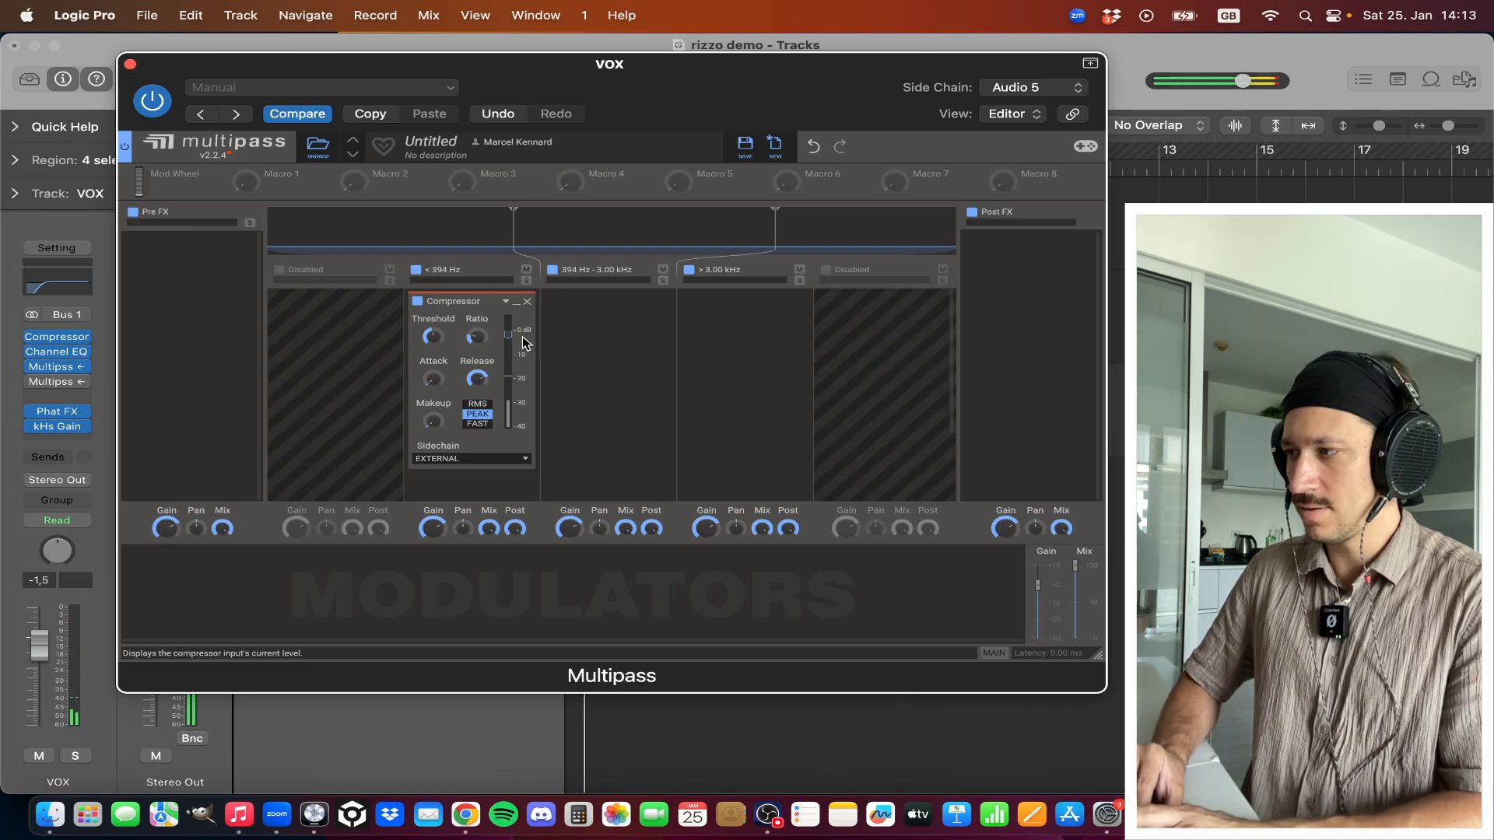
key(space)
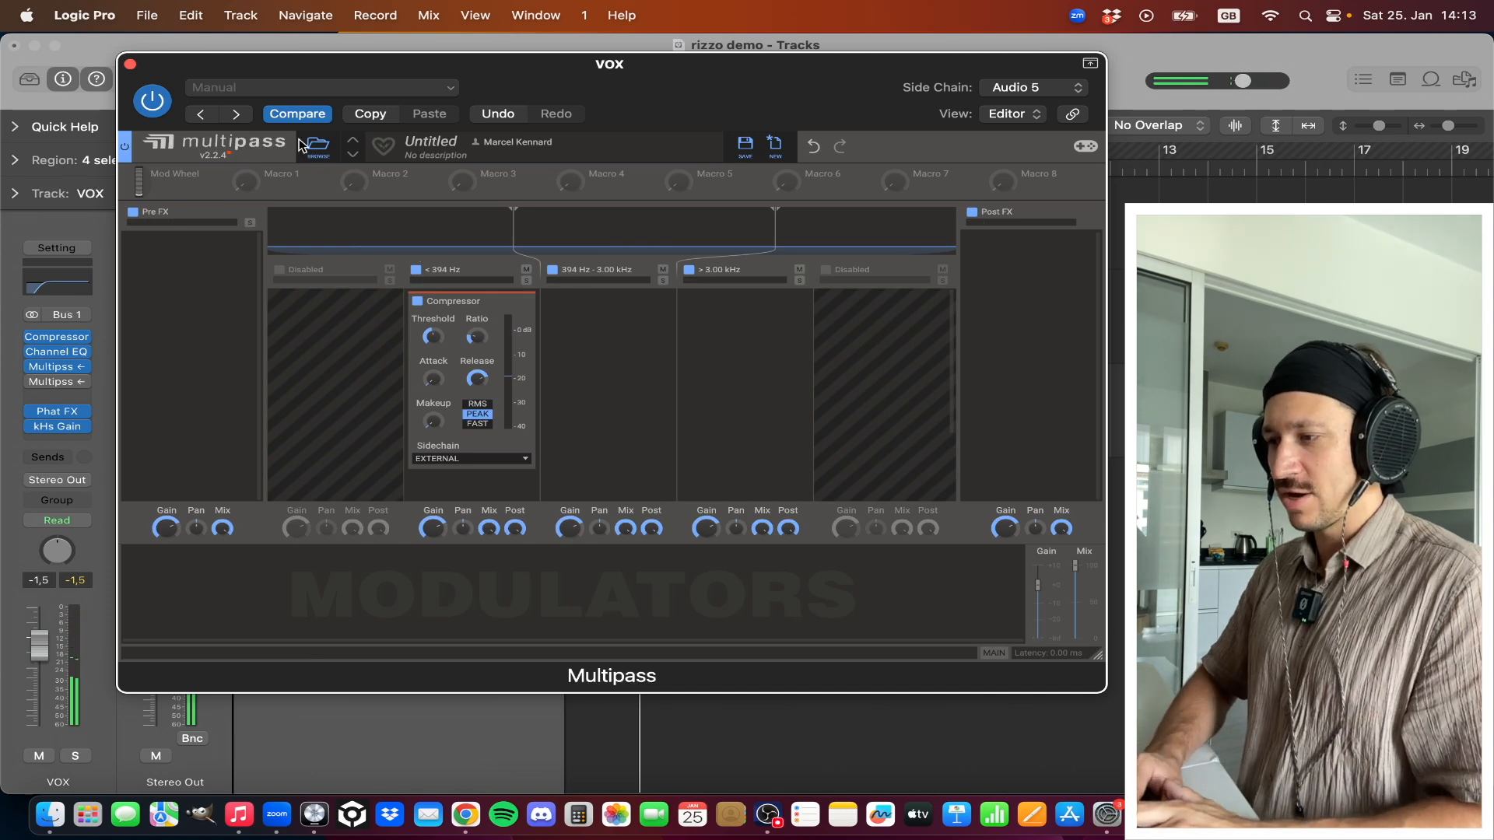
click(131, 65)
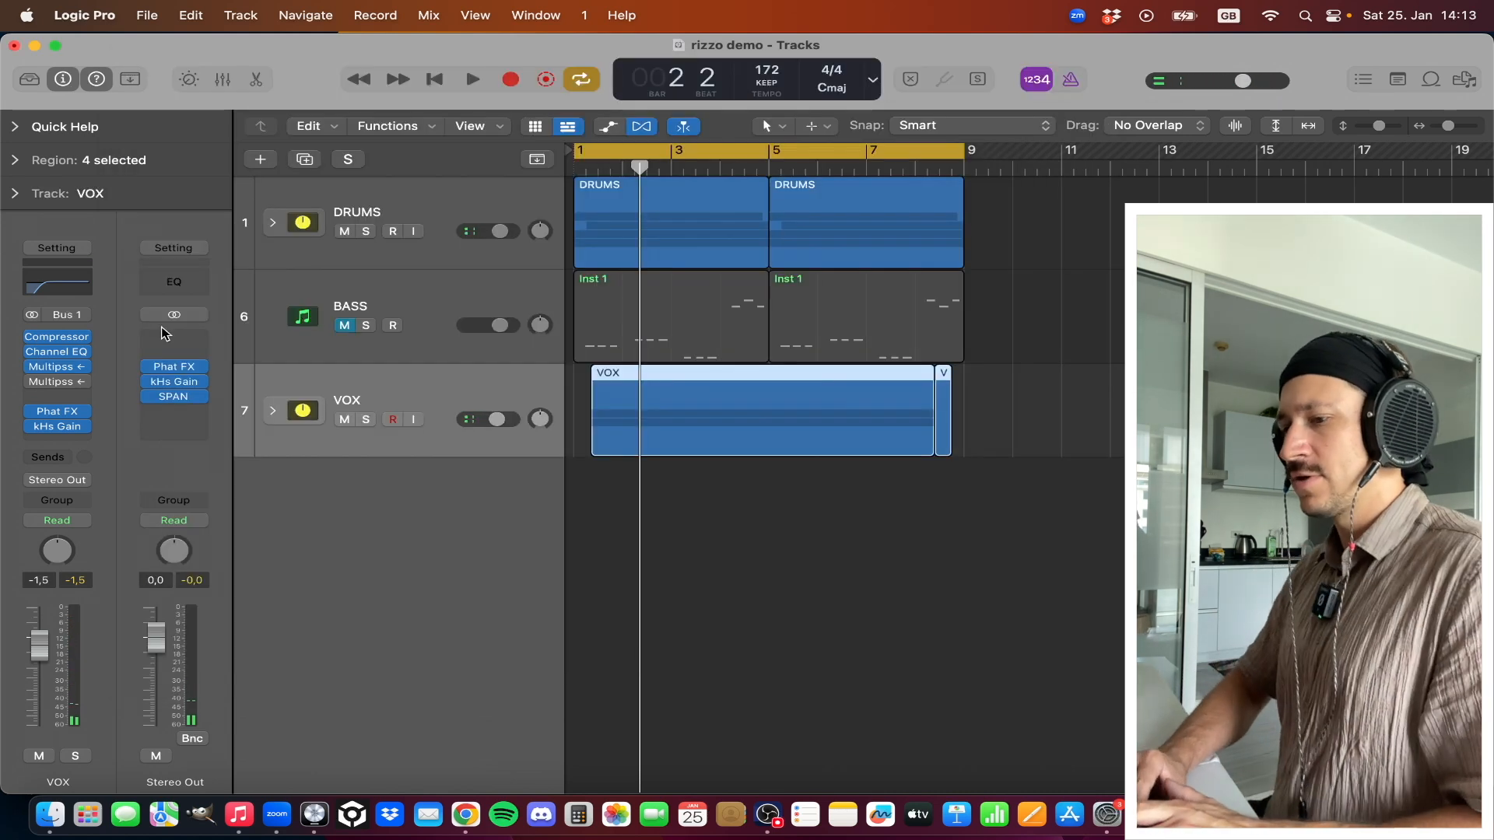
Enable and open the second Multipass on VOX, and set its middle band to span 313 Hz to 785 Hz during playback
click(56, 385)
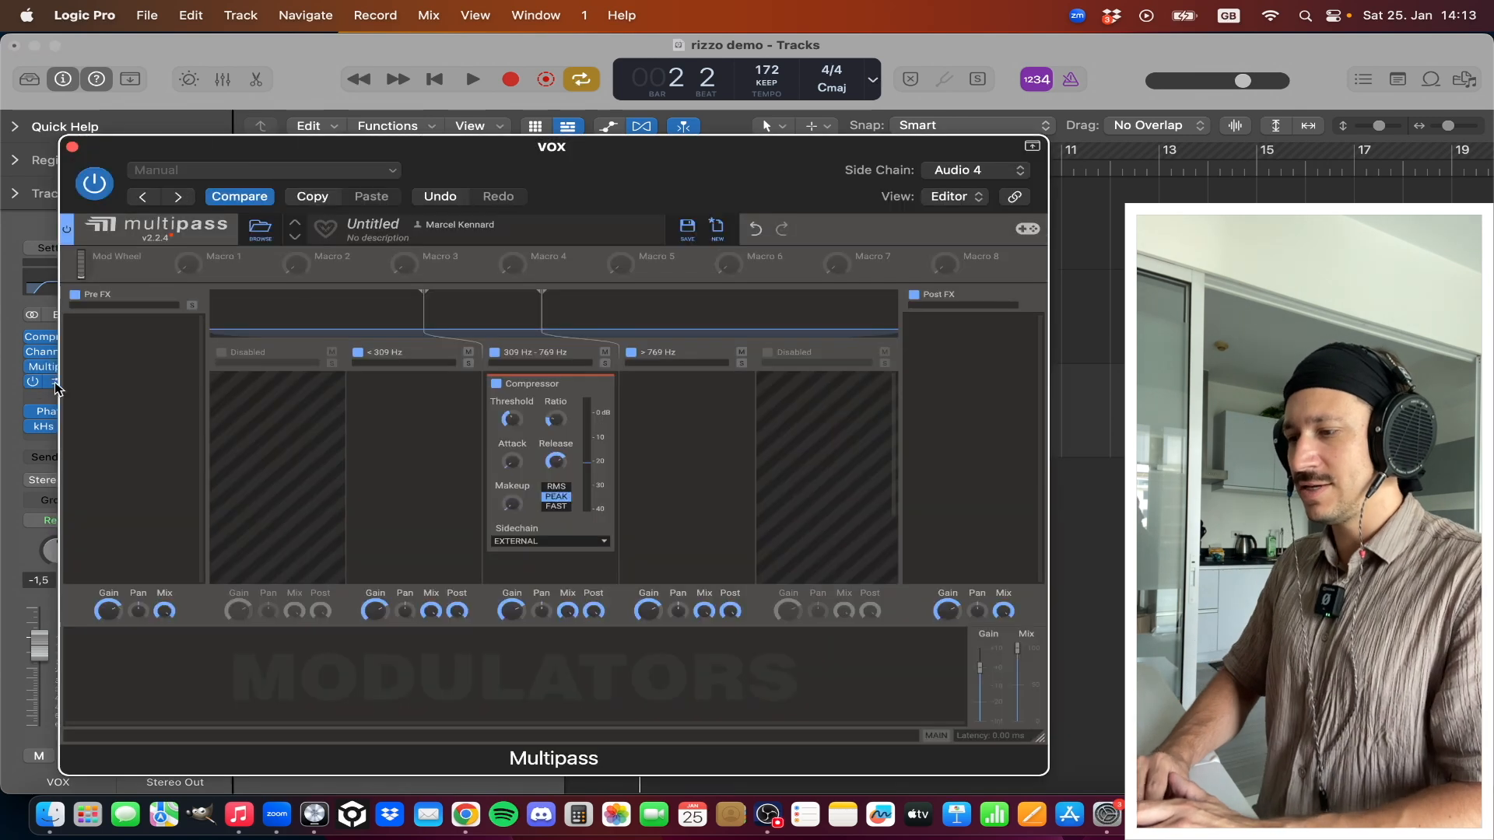
key(space)
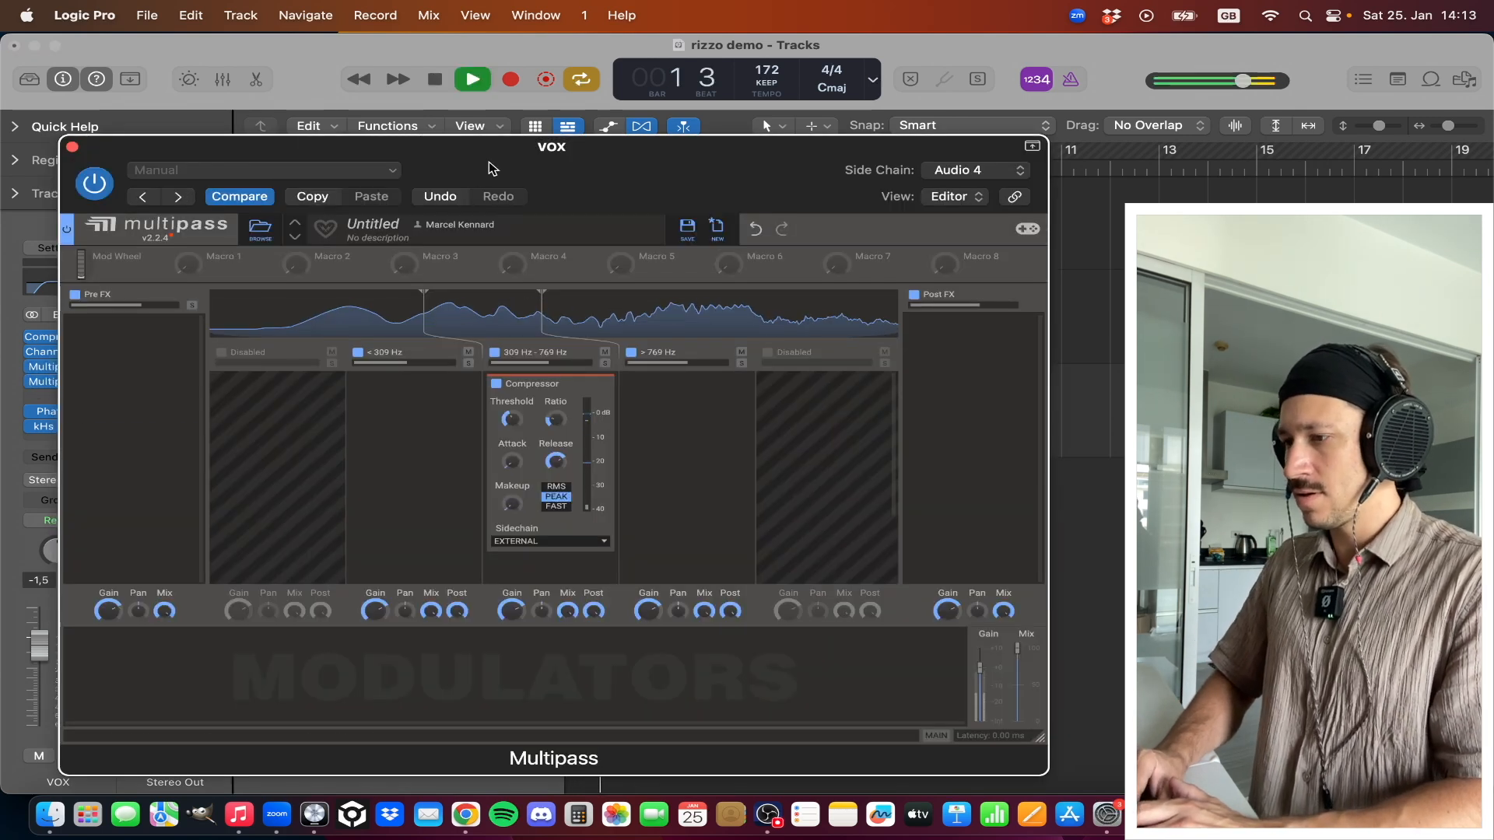
drag(488, 168, 480, 155)
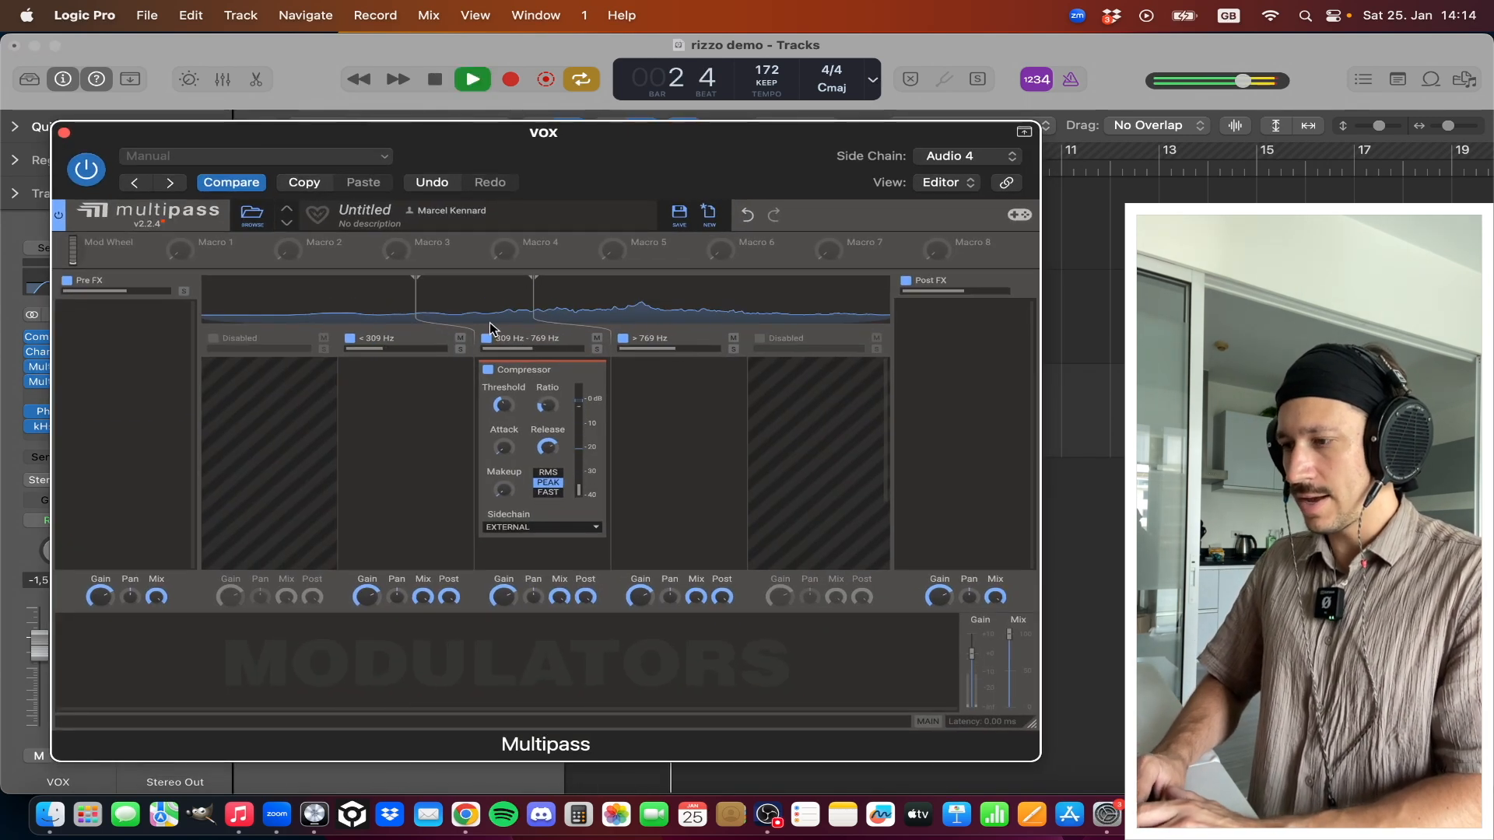
key(space)
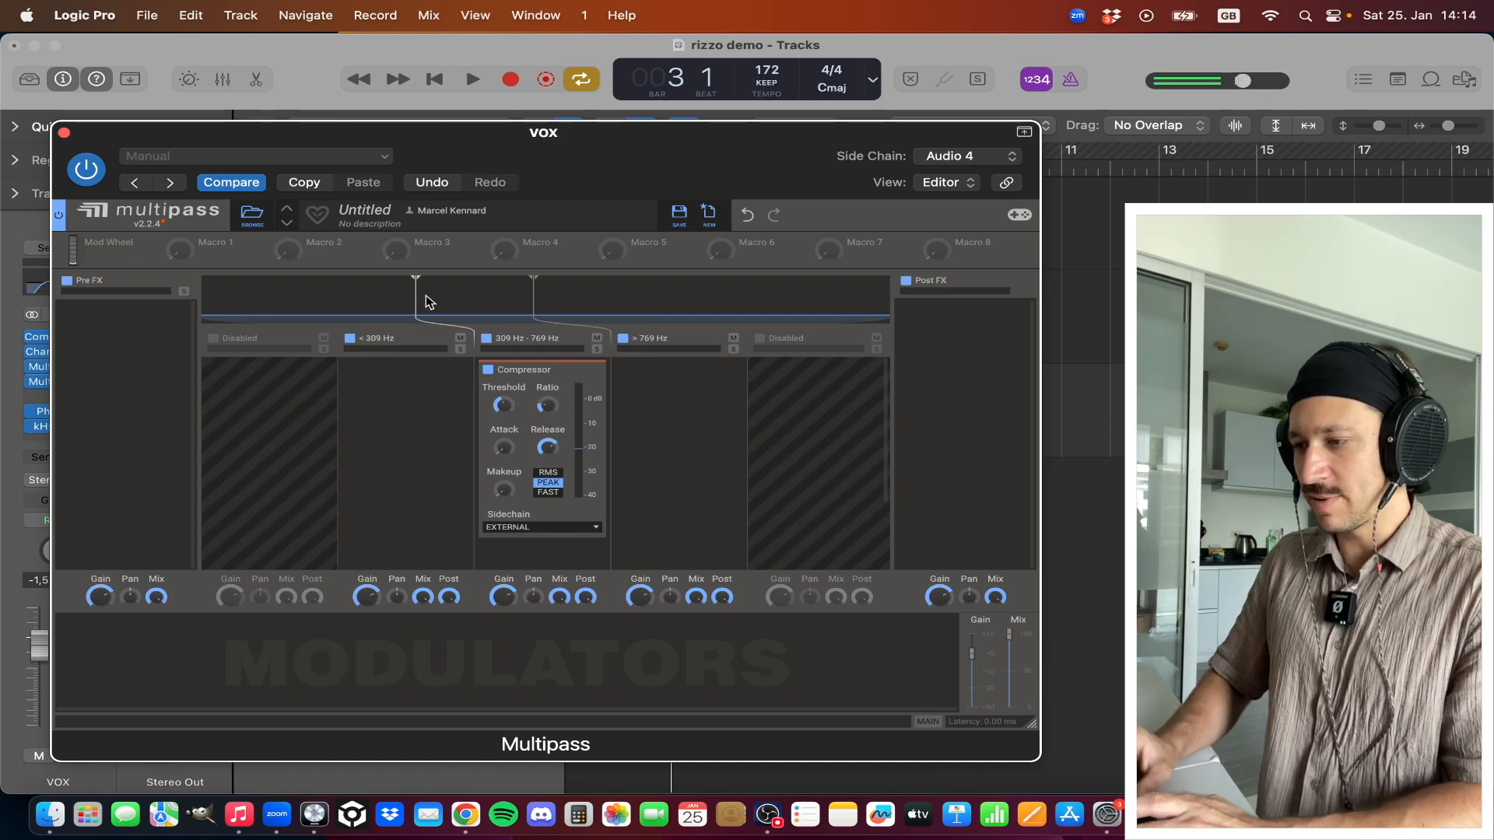
key(space)
drag(410, 296, 417, 304)
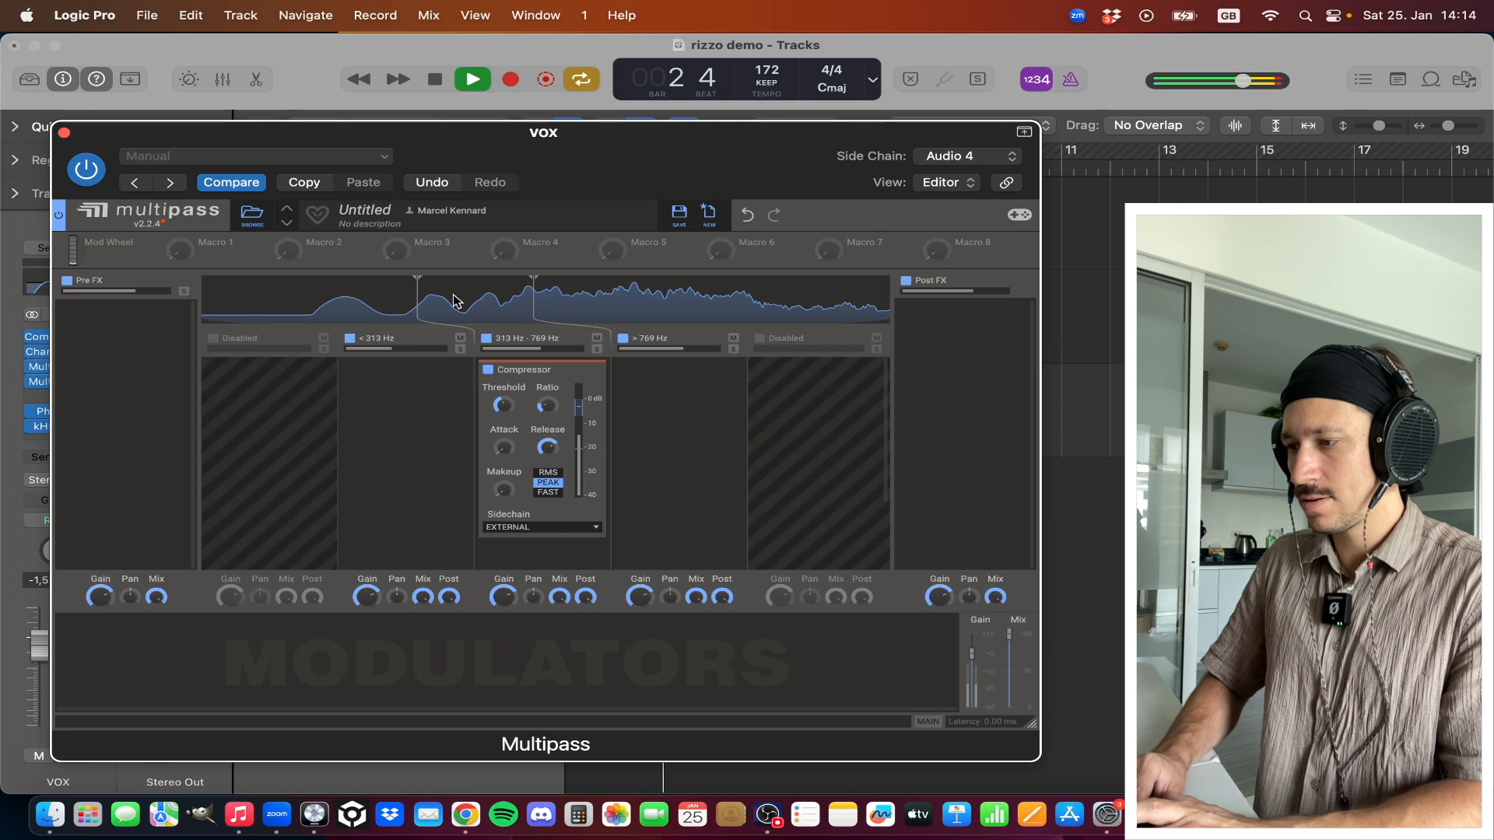
drag(533, 294, 536, 296)
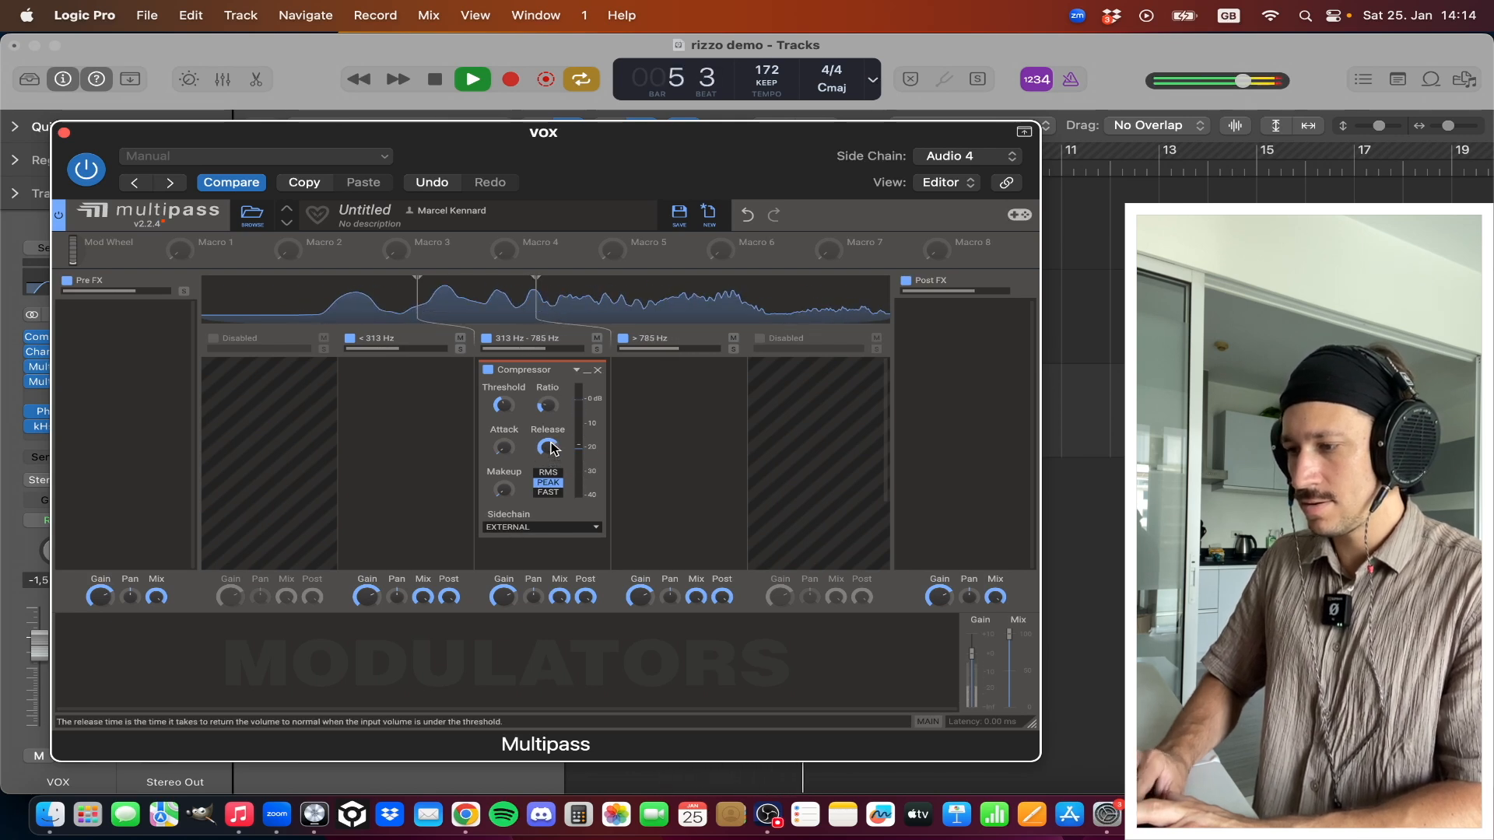
Check the mid-band compressor's release on VOX during playback, close Multipass and replay the drums and vocals
drag(550, 443, 546, 437)
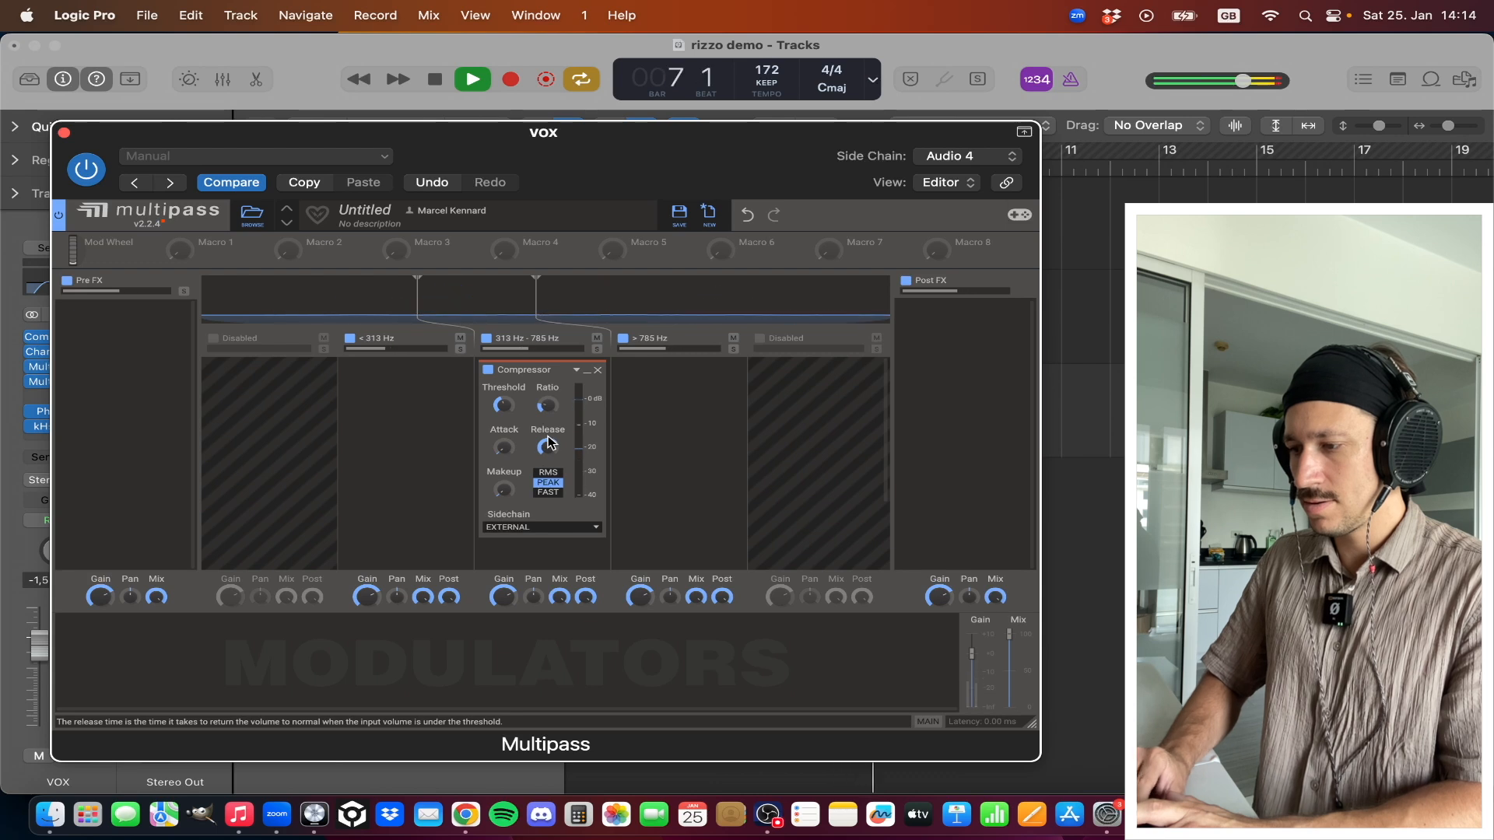
key(space)
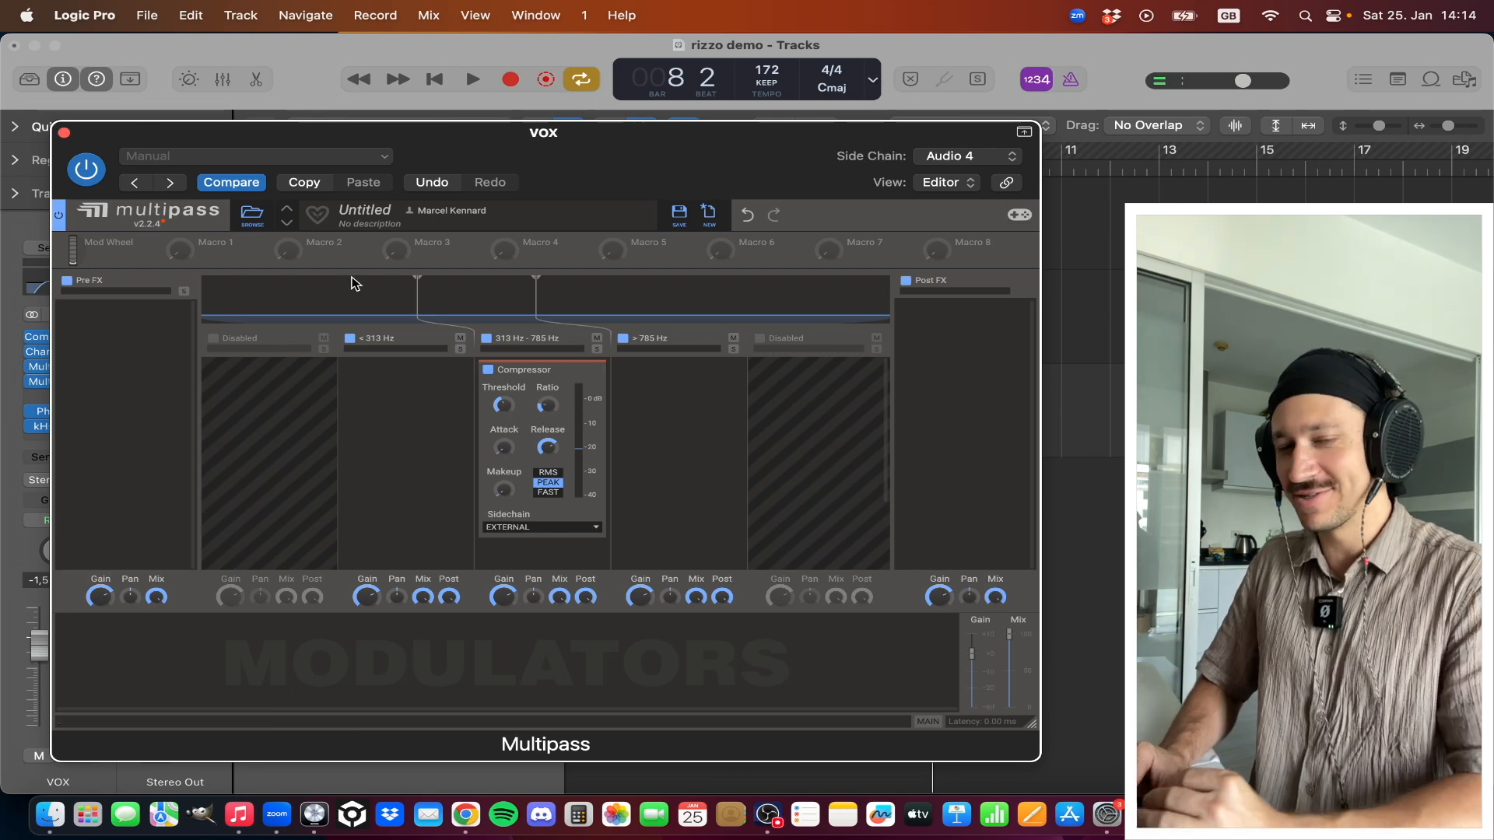
drag(226, 138, 222, 125)
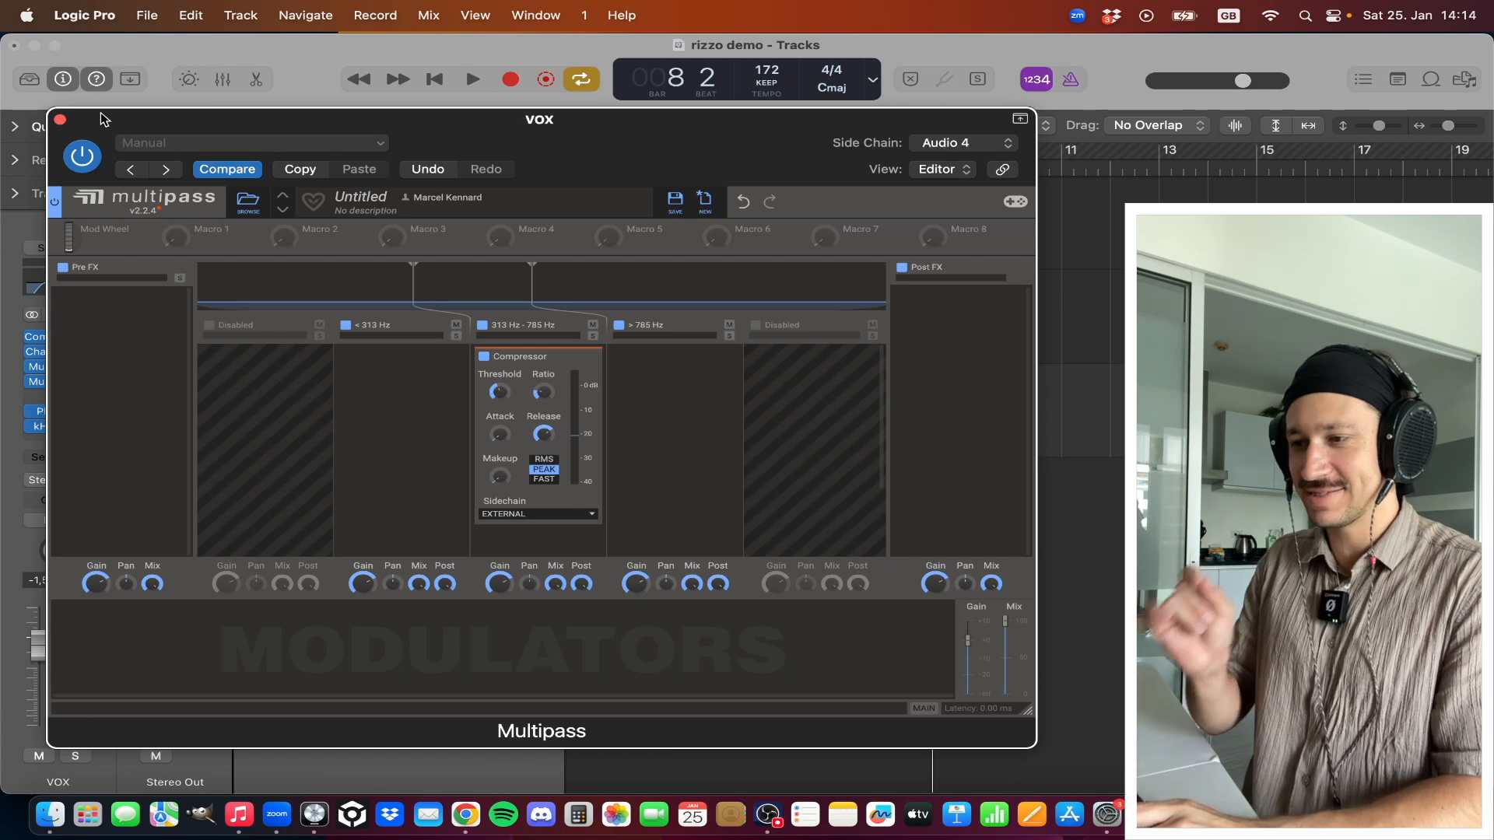
click(60, 120)
click(743, 474)
key(space)
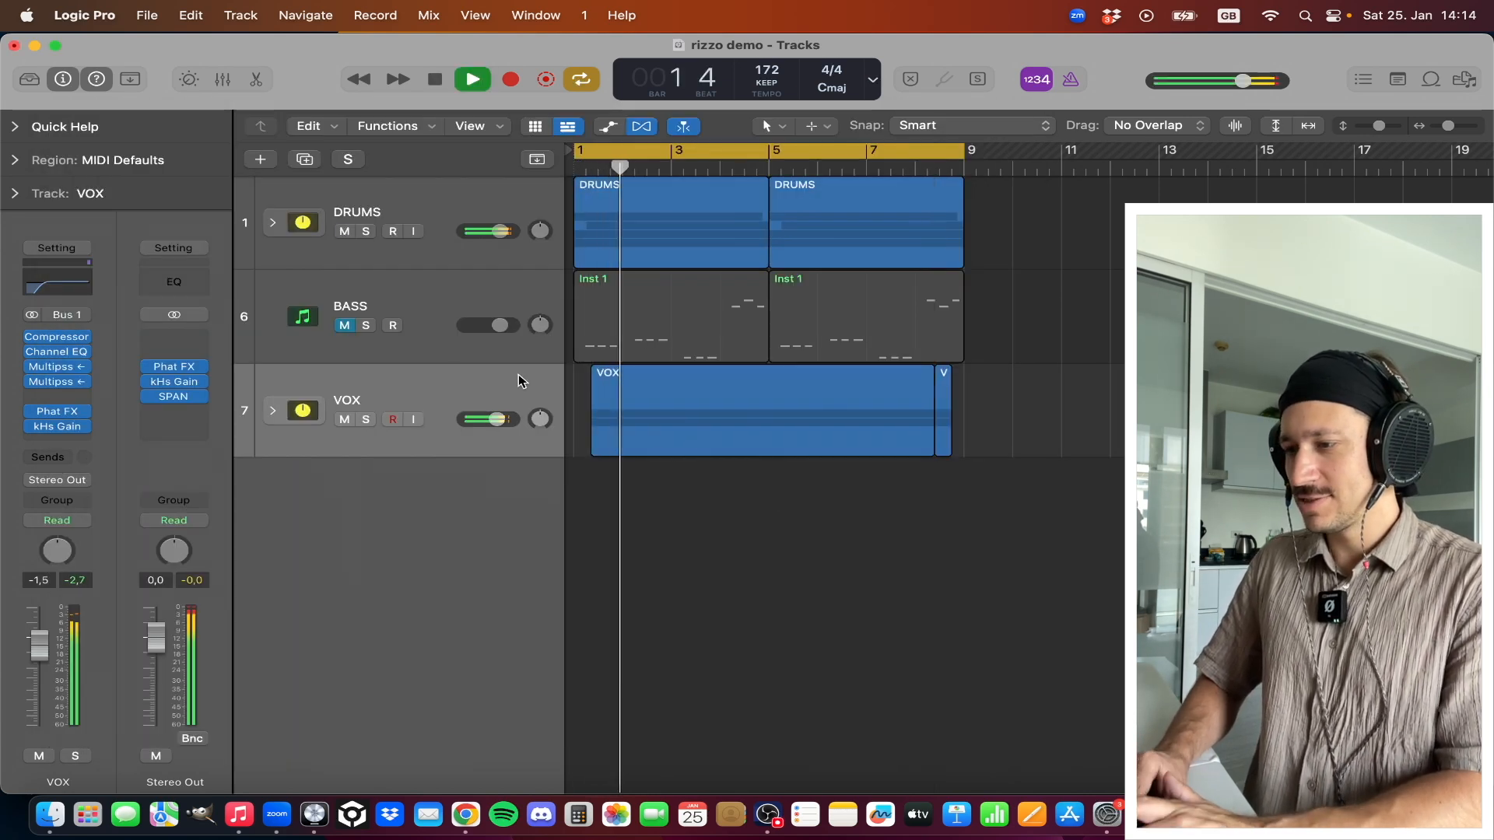
key(space)
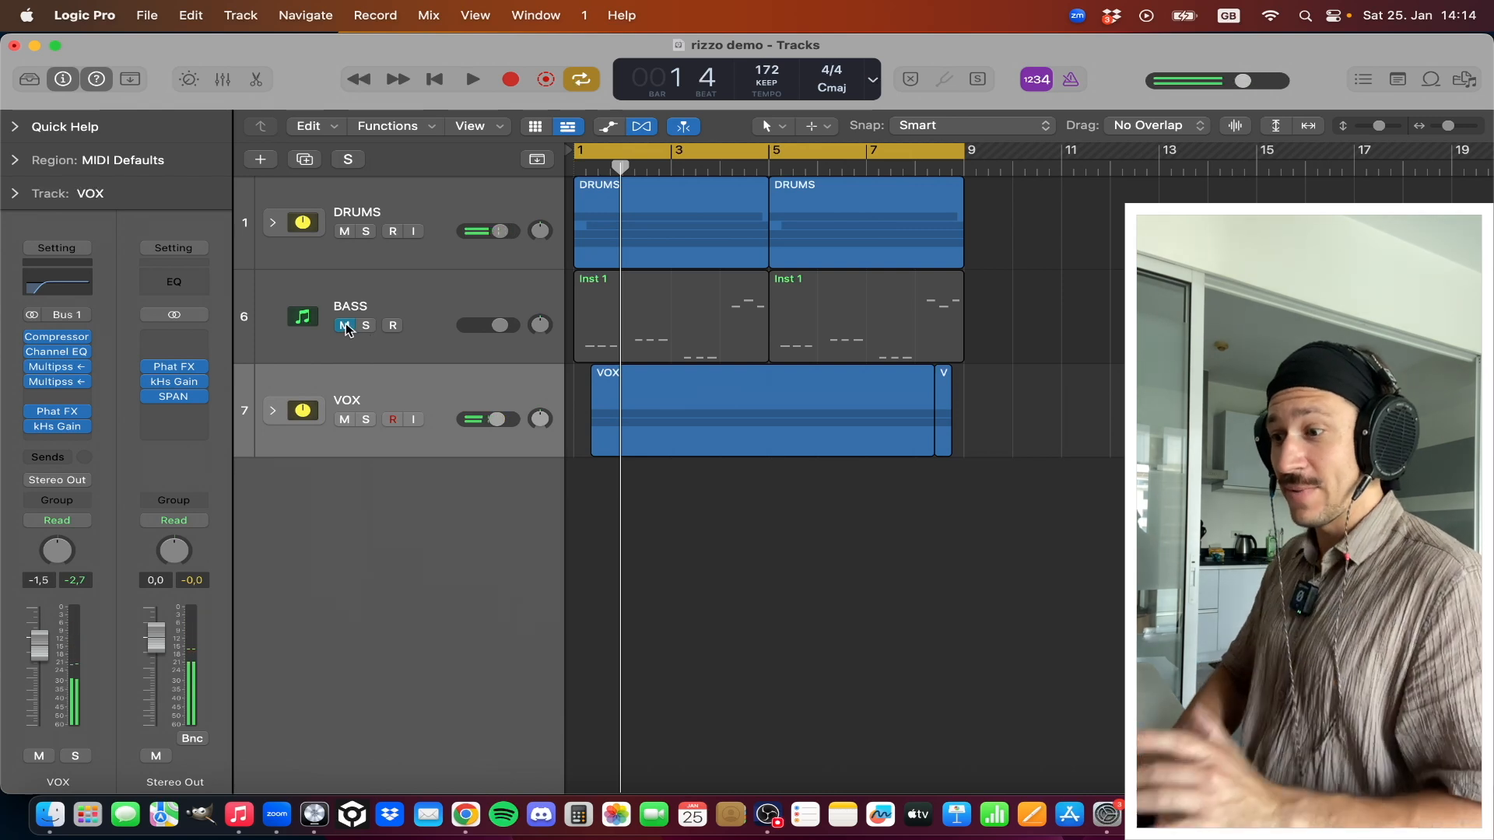
Unmute and select the BASS track, and play the drums, bass and vocals together
click(346, 329)
click(373, 391)
click(420, 345)
key(space)
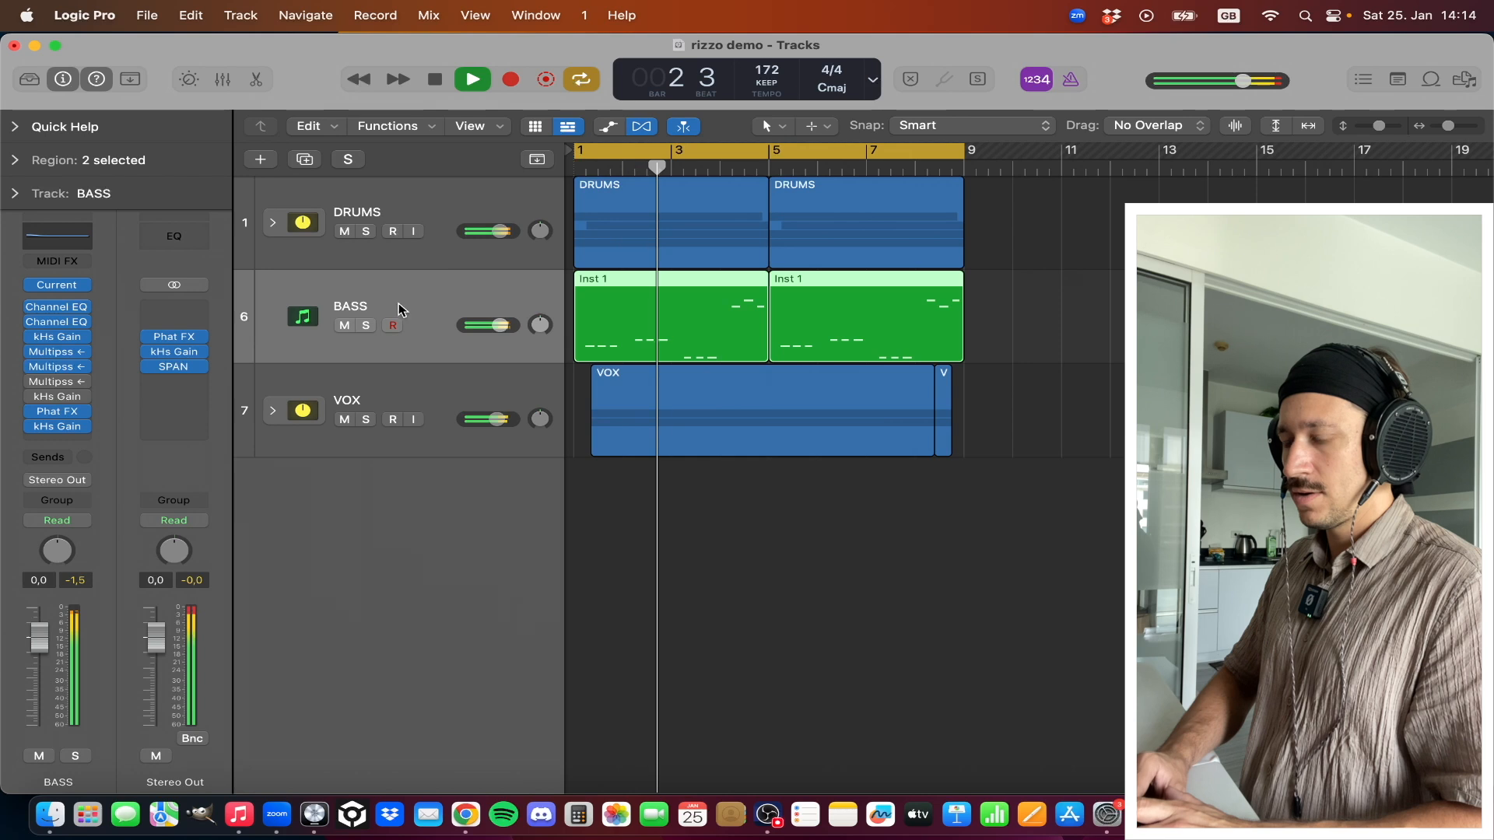
key(space)
Mute the DRUMS track and play only the bass and vocals, selecting VOX during playback
click(345, 231)
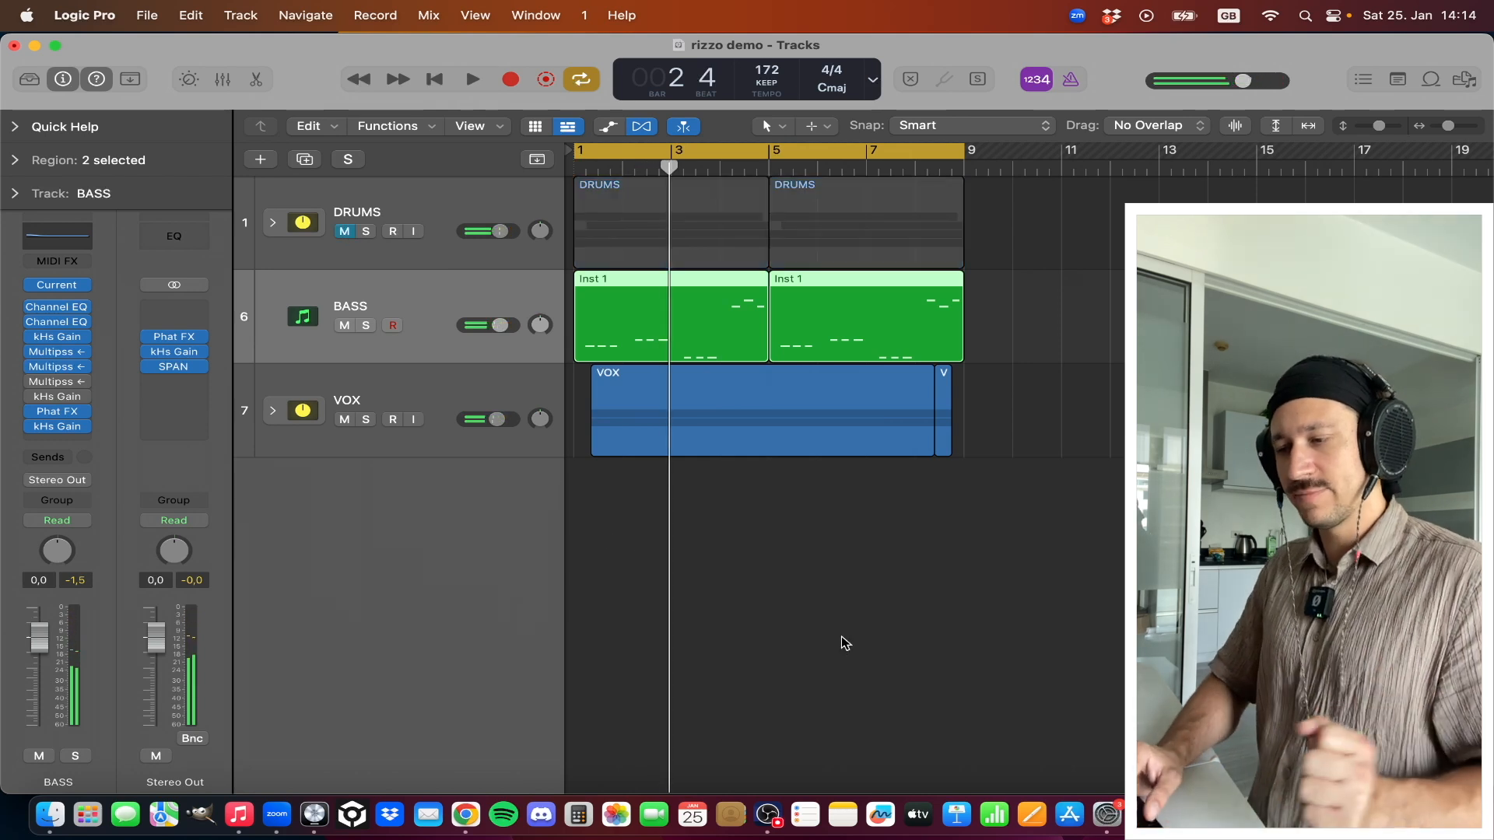
key(space)
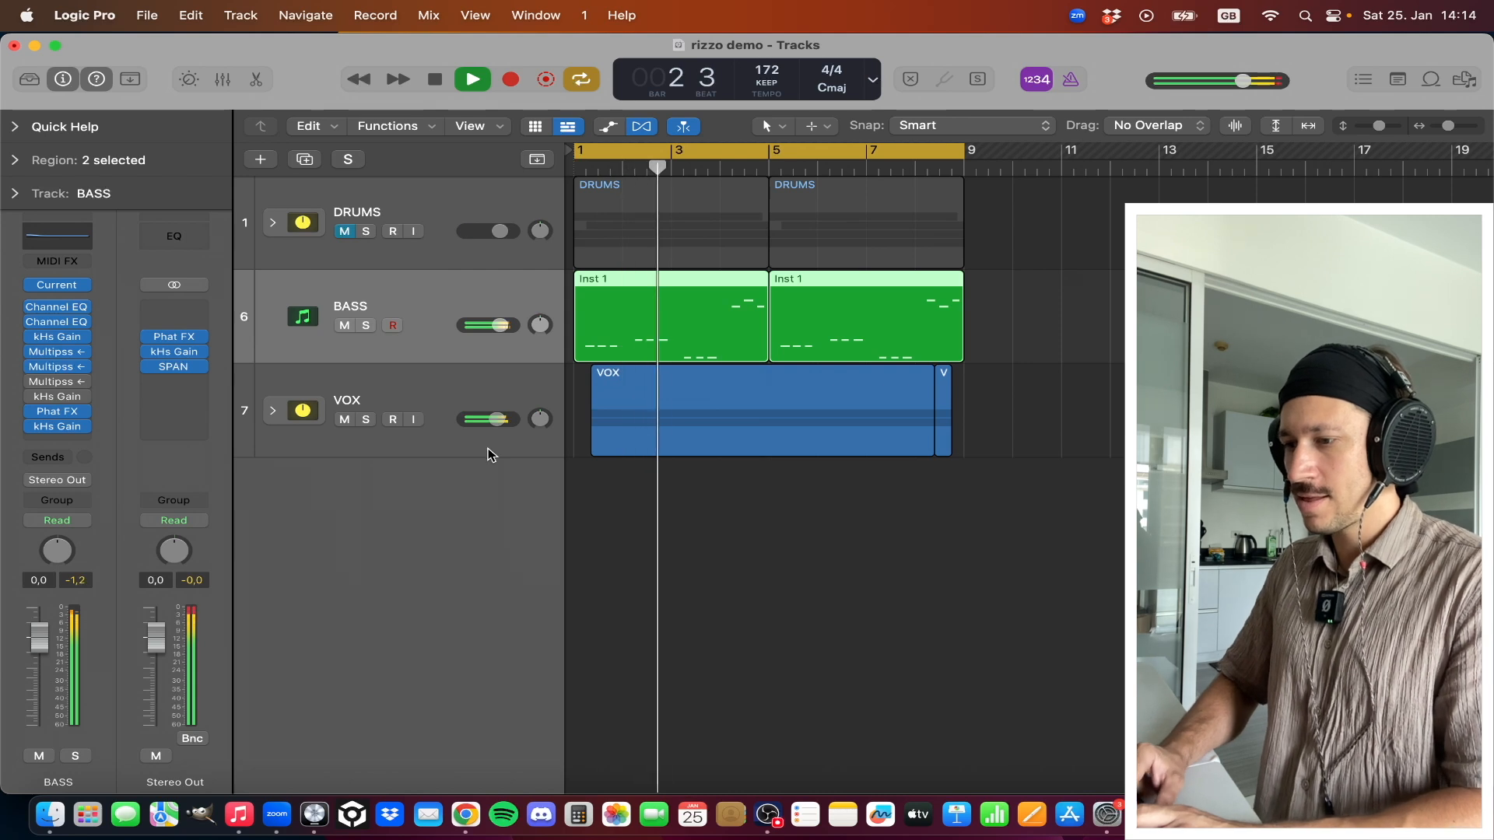
click(399, 389)
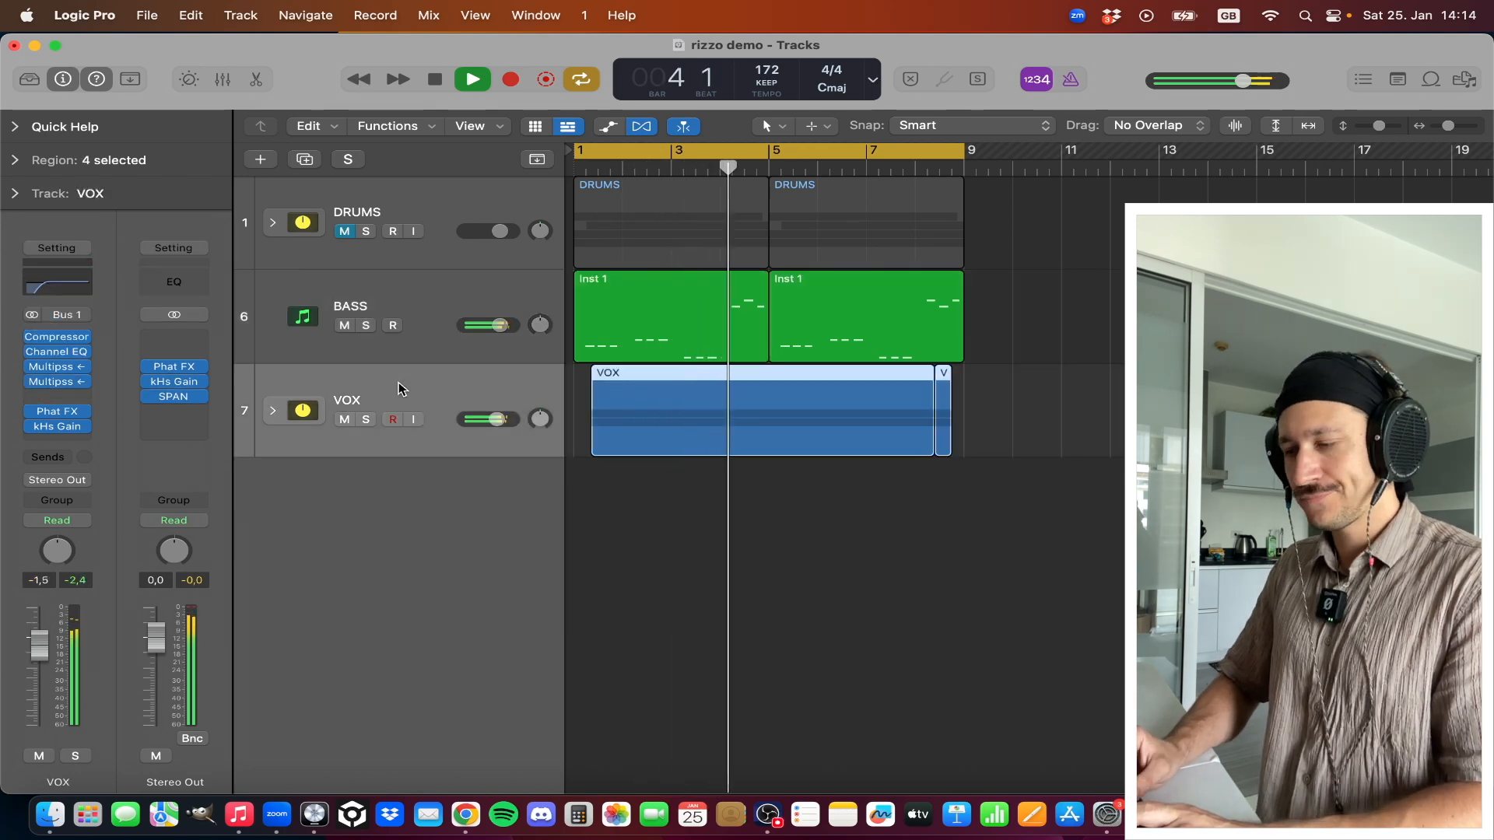
key(space)
Enable and open the third Multipass on BASS, and set its middle band to span 285 Hz to 1.25 kHz
click(418, 322)
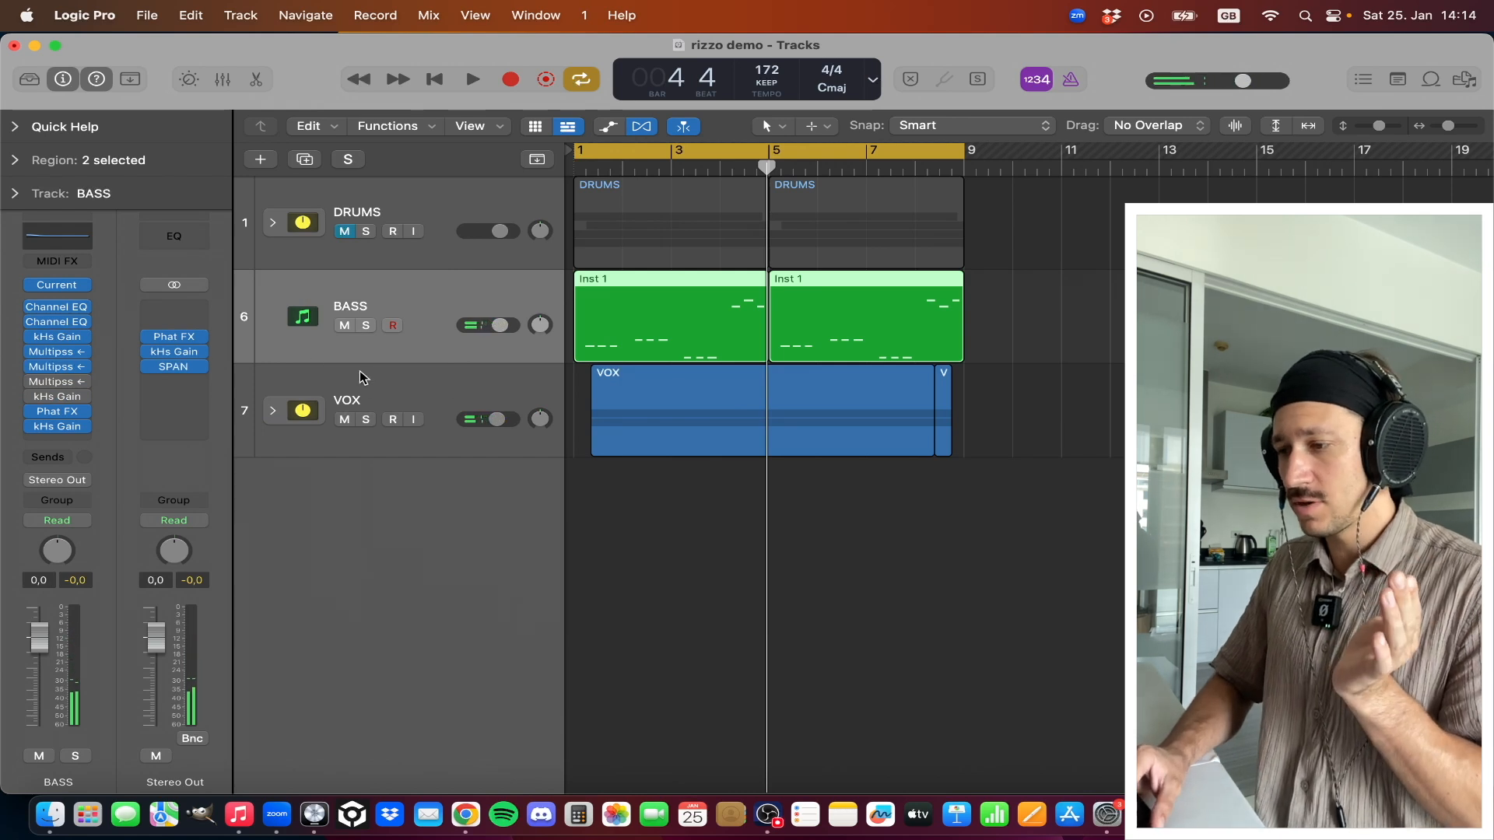
click(56, 383)
drag(563, 103, 535, 97)
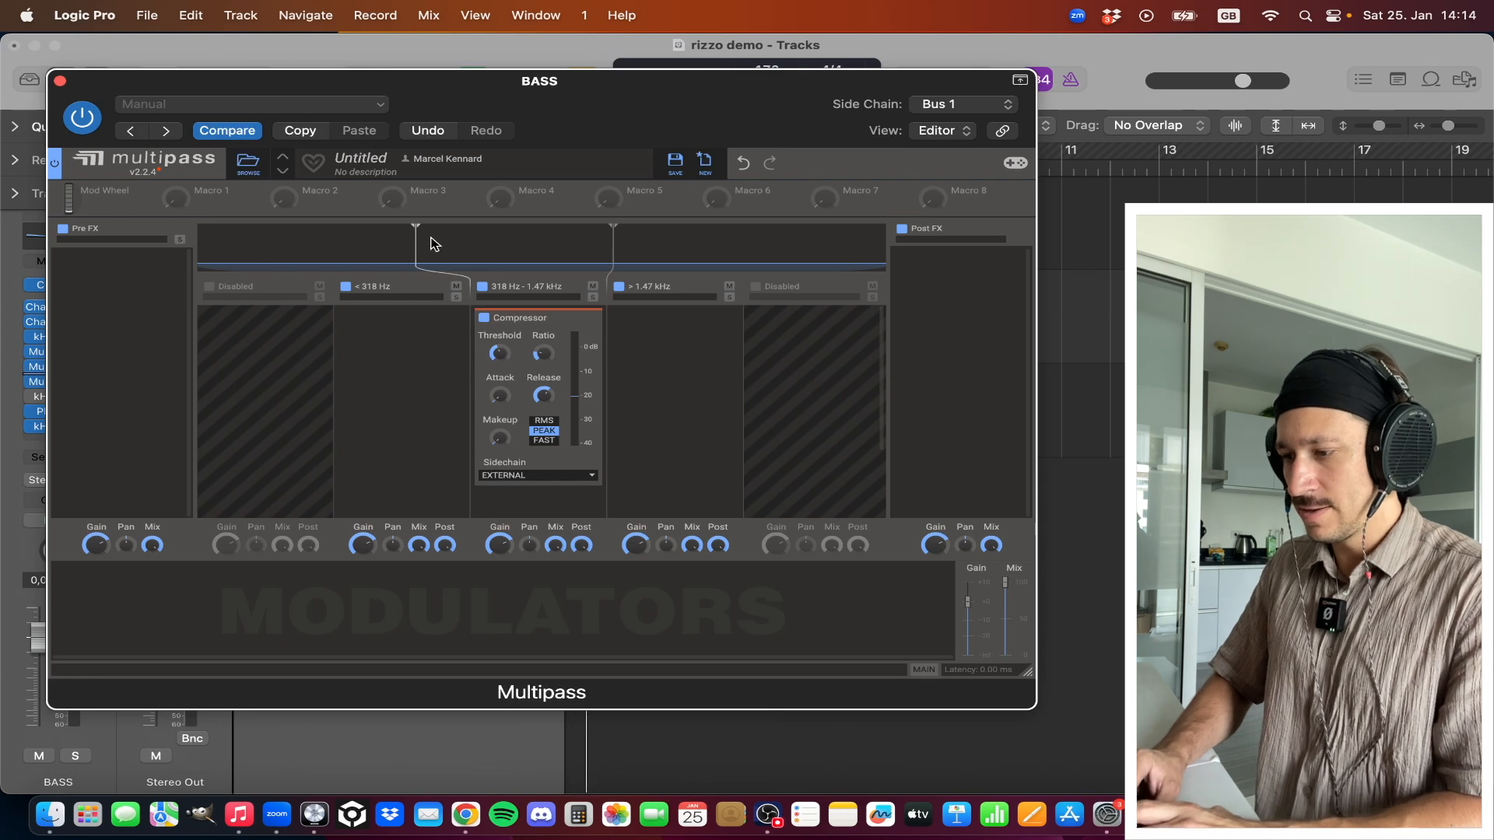
key(space)
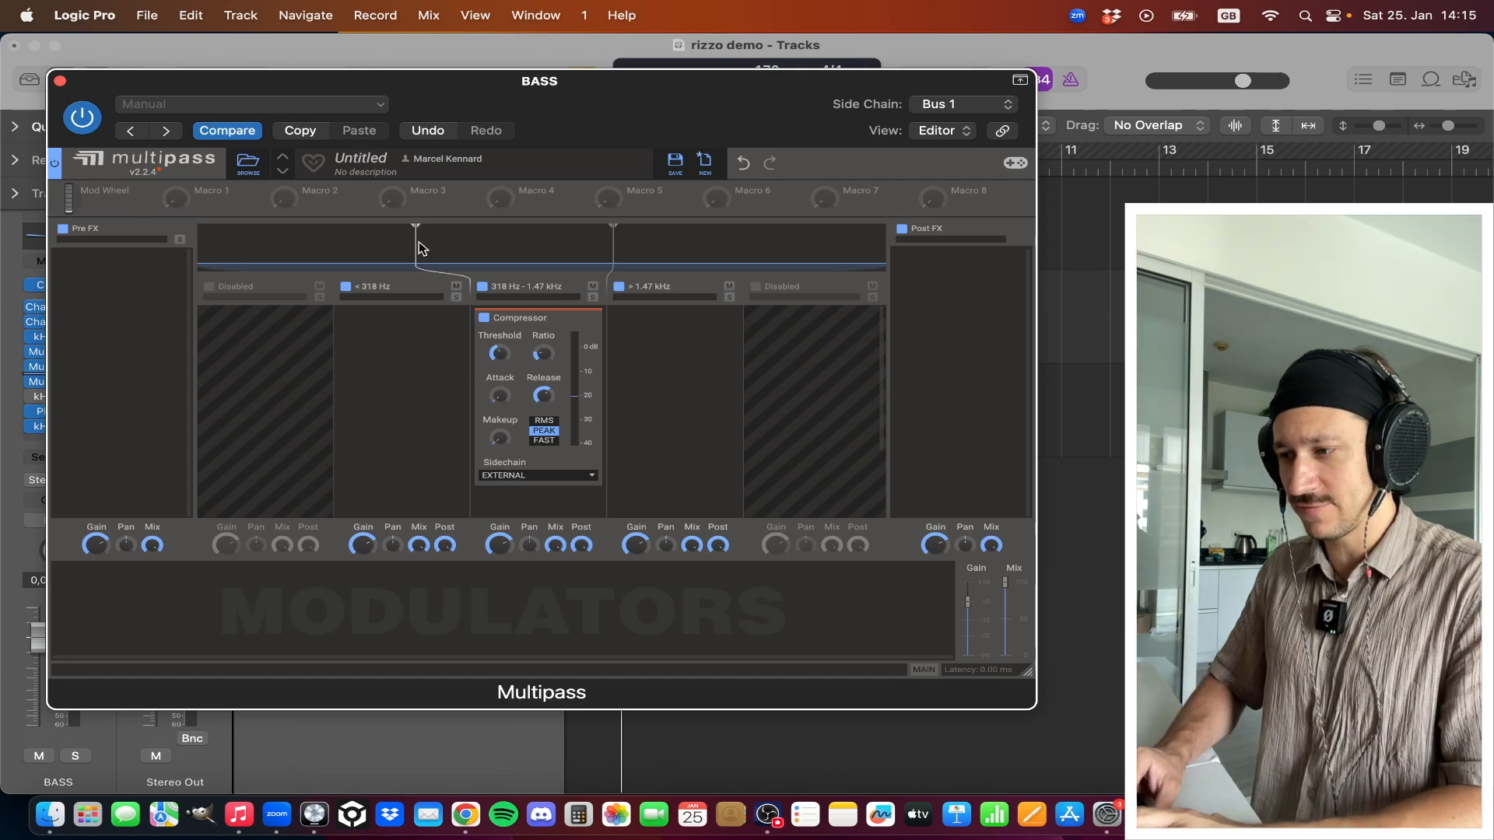
key(space)
drag(415, 247, 401, 250)
drag(613, 246, 594, 246)
drag(407, 250, 405, 253)
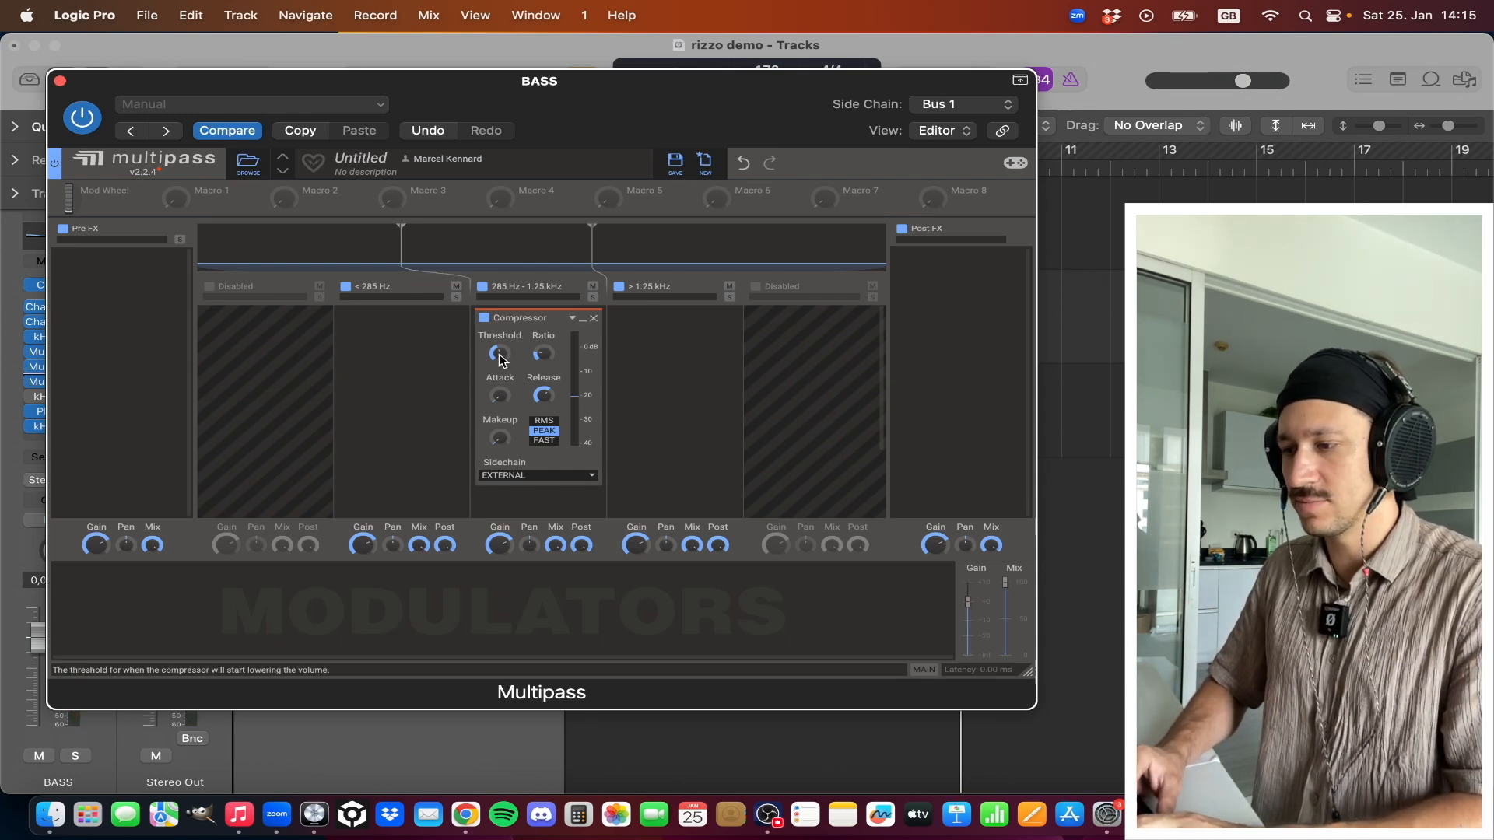
Check the mid-band threshold during playback, refine the middle band to span 277 Hz to 1.24 kHz, and close Multipass
key(space)
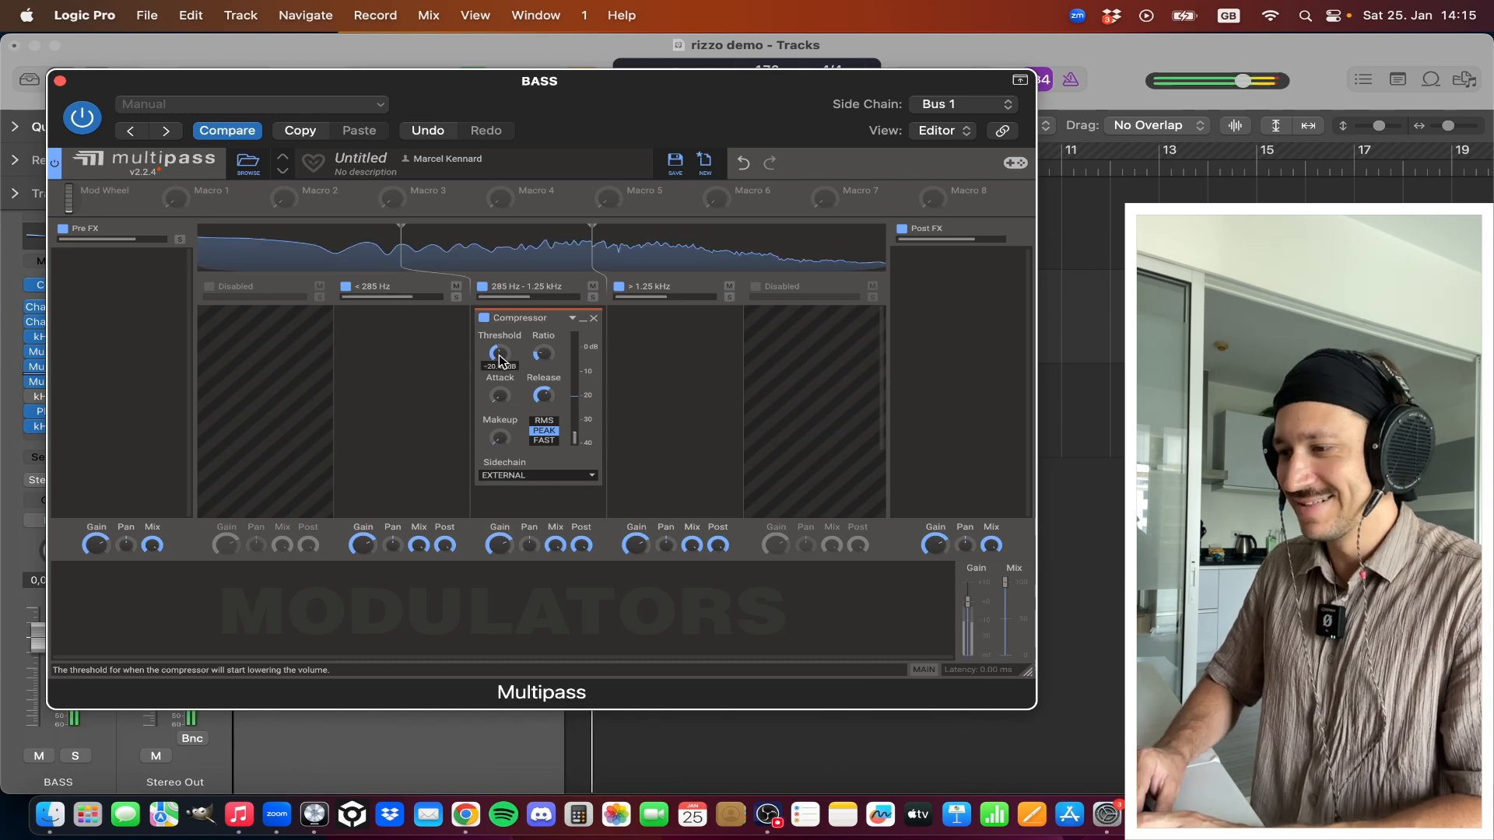
scroll(499, 361, down, 1)
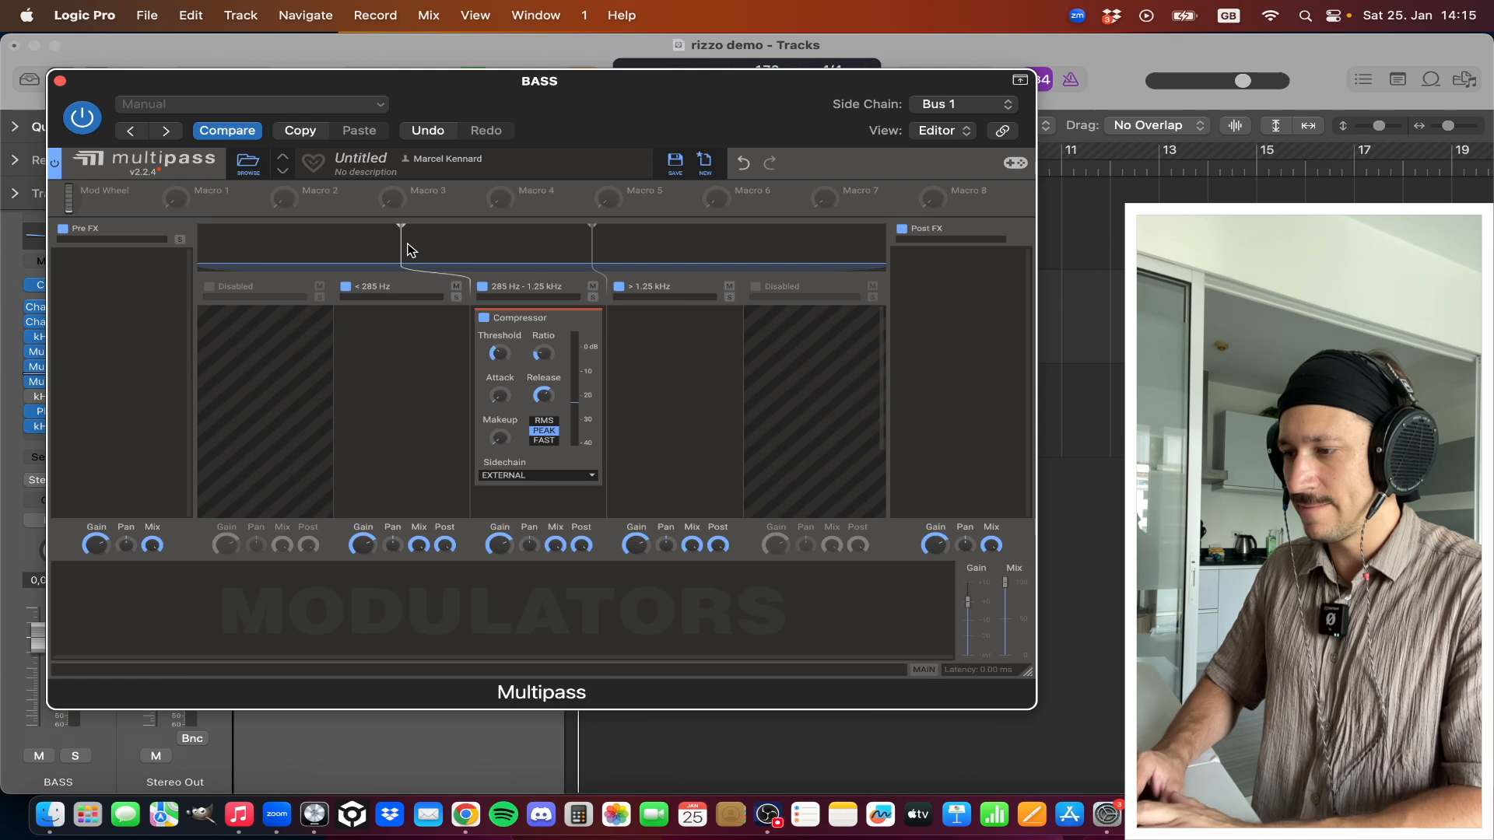
key(space)
drag(406, 244, 401, 248)
drag(593, 241, 589, 253)
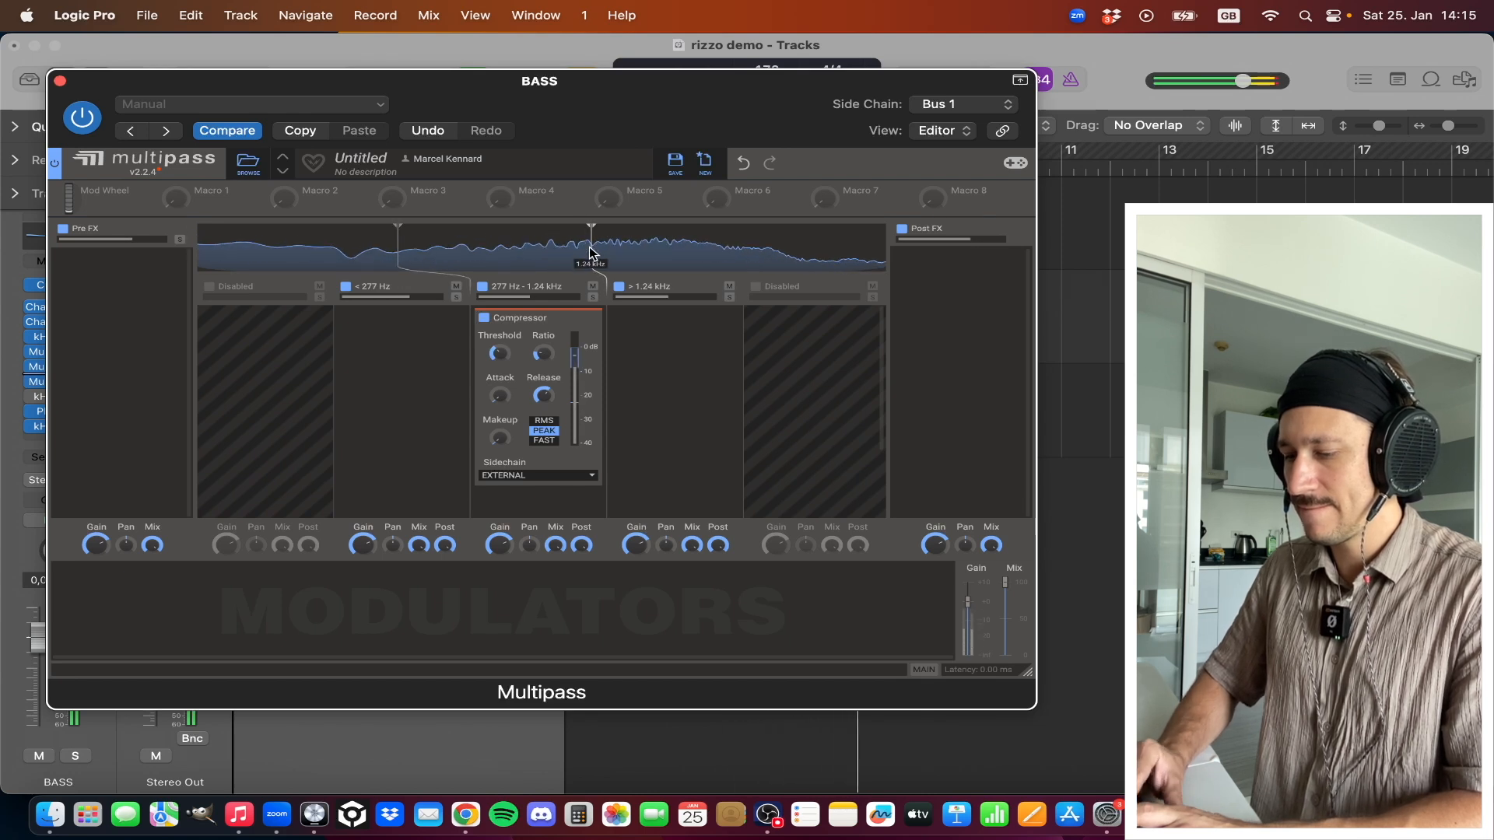
key(space)
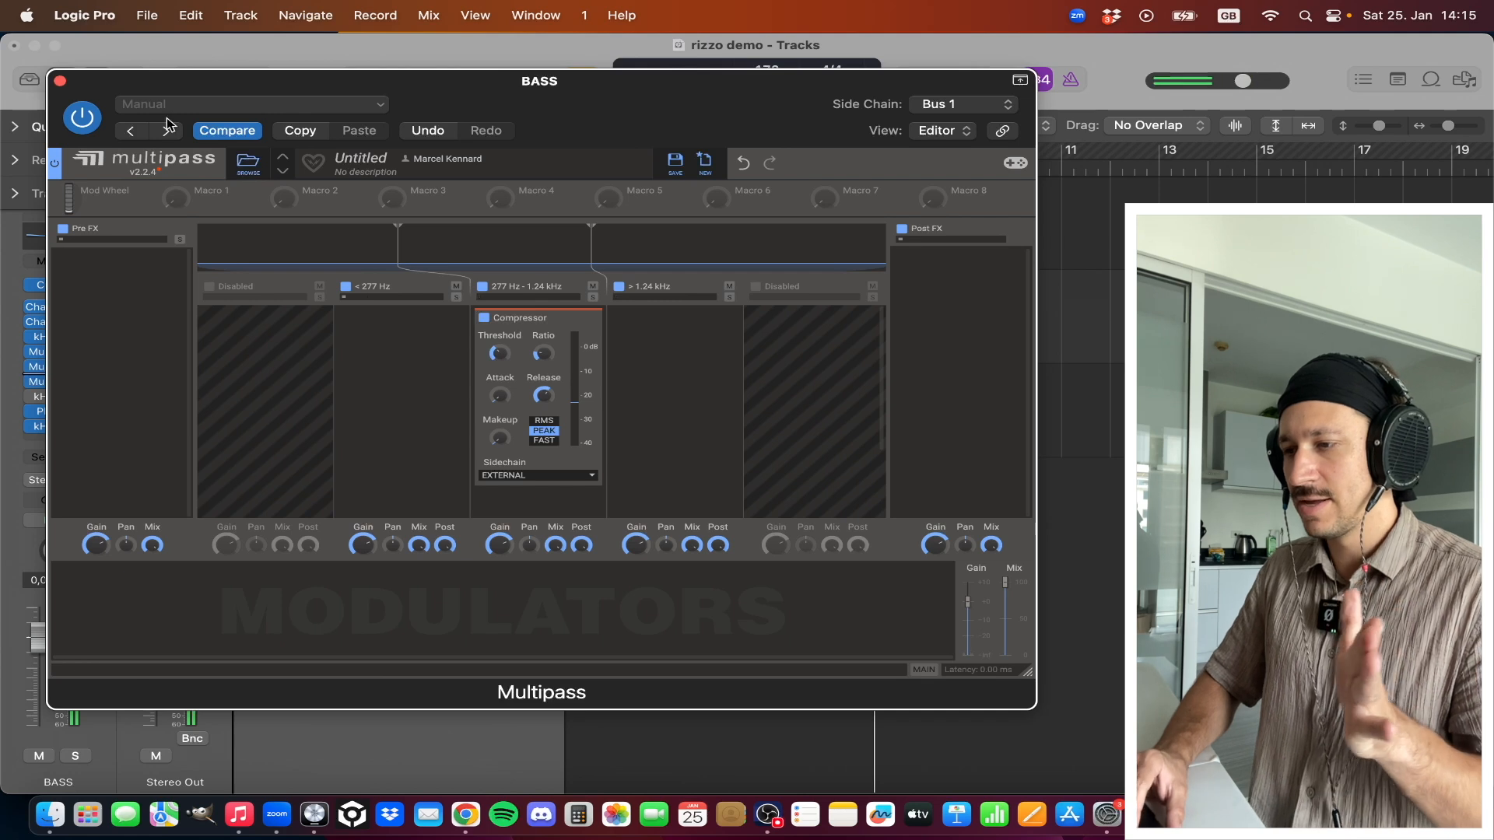
click(60, 81)
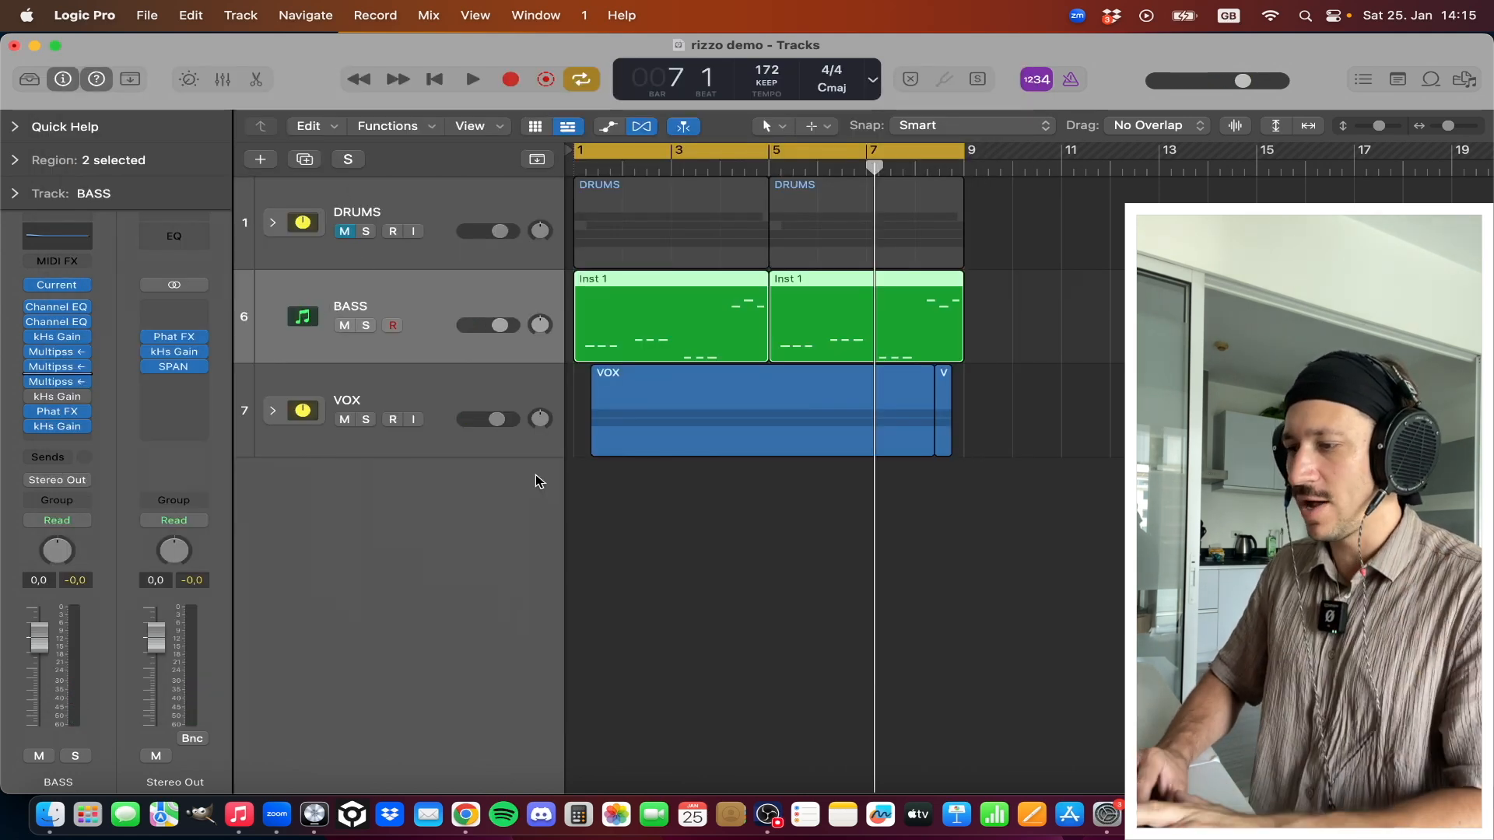
Enable and open the kHs Gain directly below the Multipass plug-ins on BASS, and unmute the DRUMS track
key(Return)
key(space)
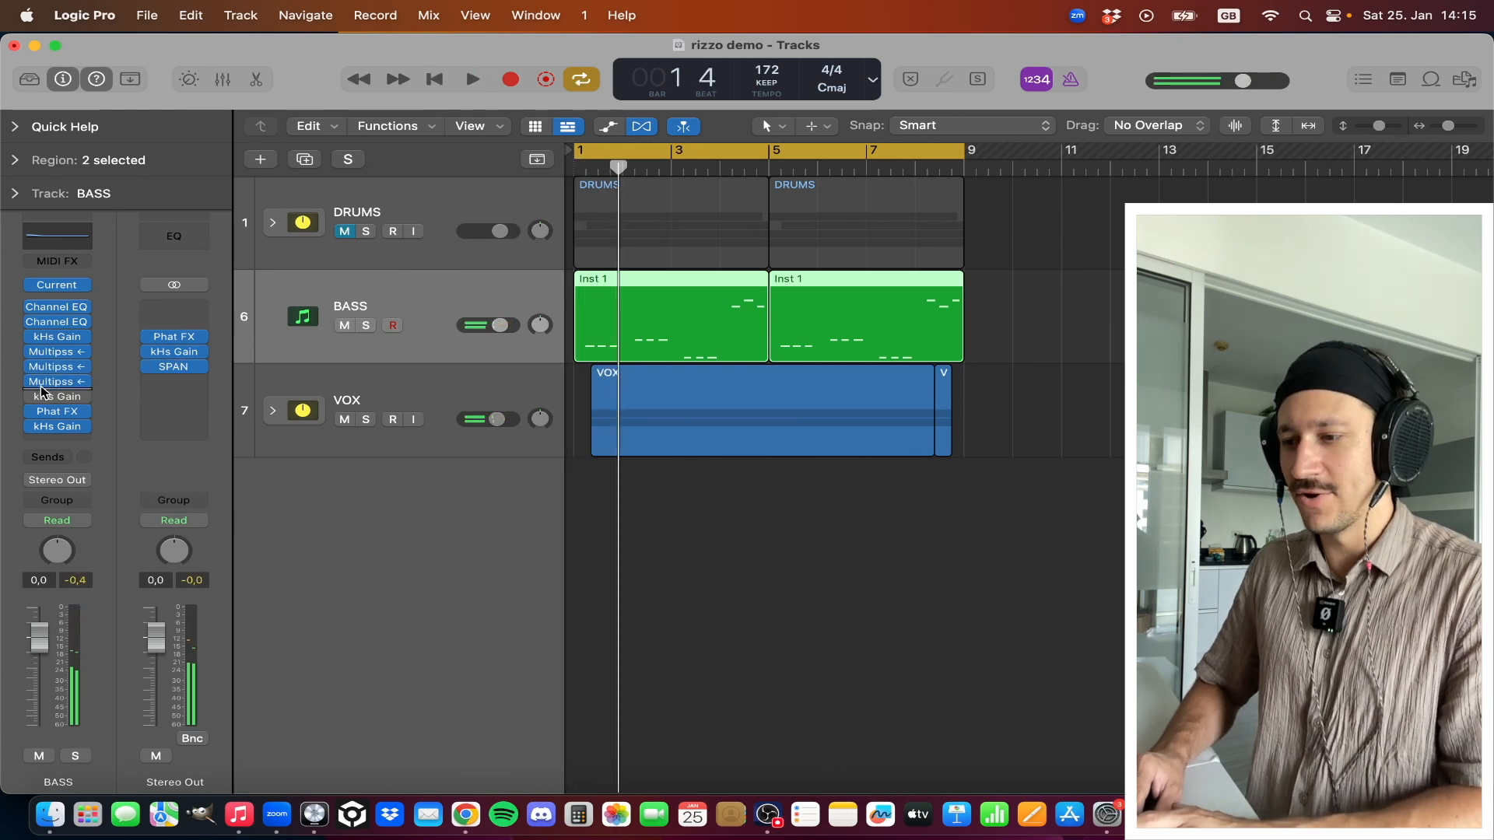
click(62, 400)
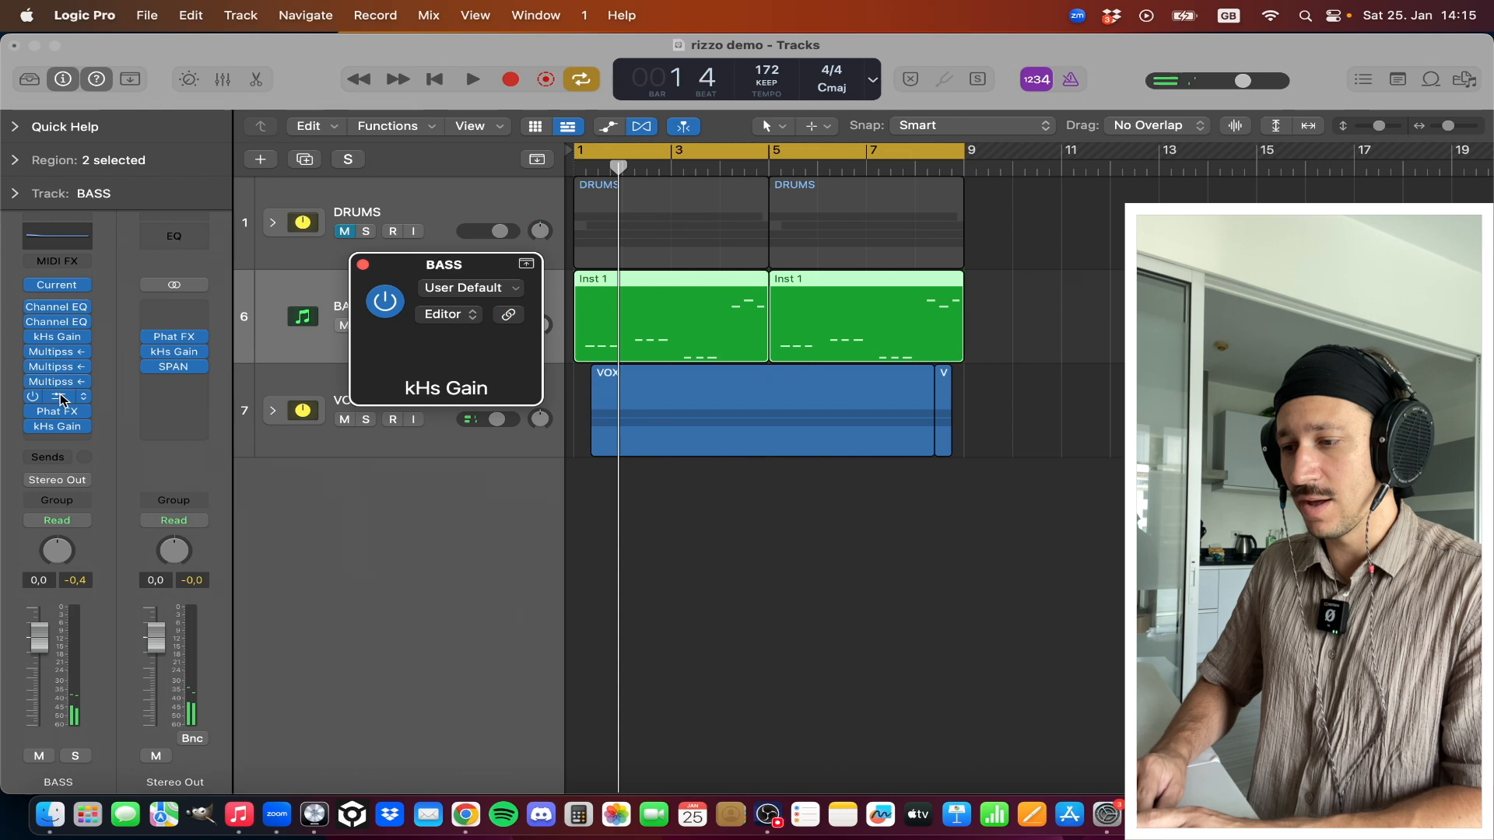
click(345, 231)
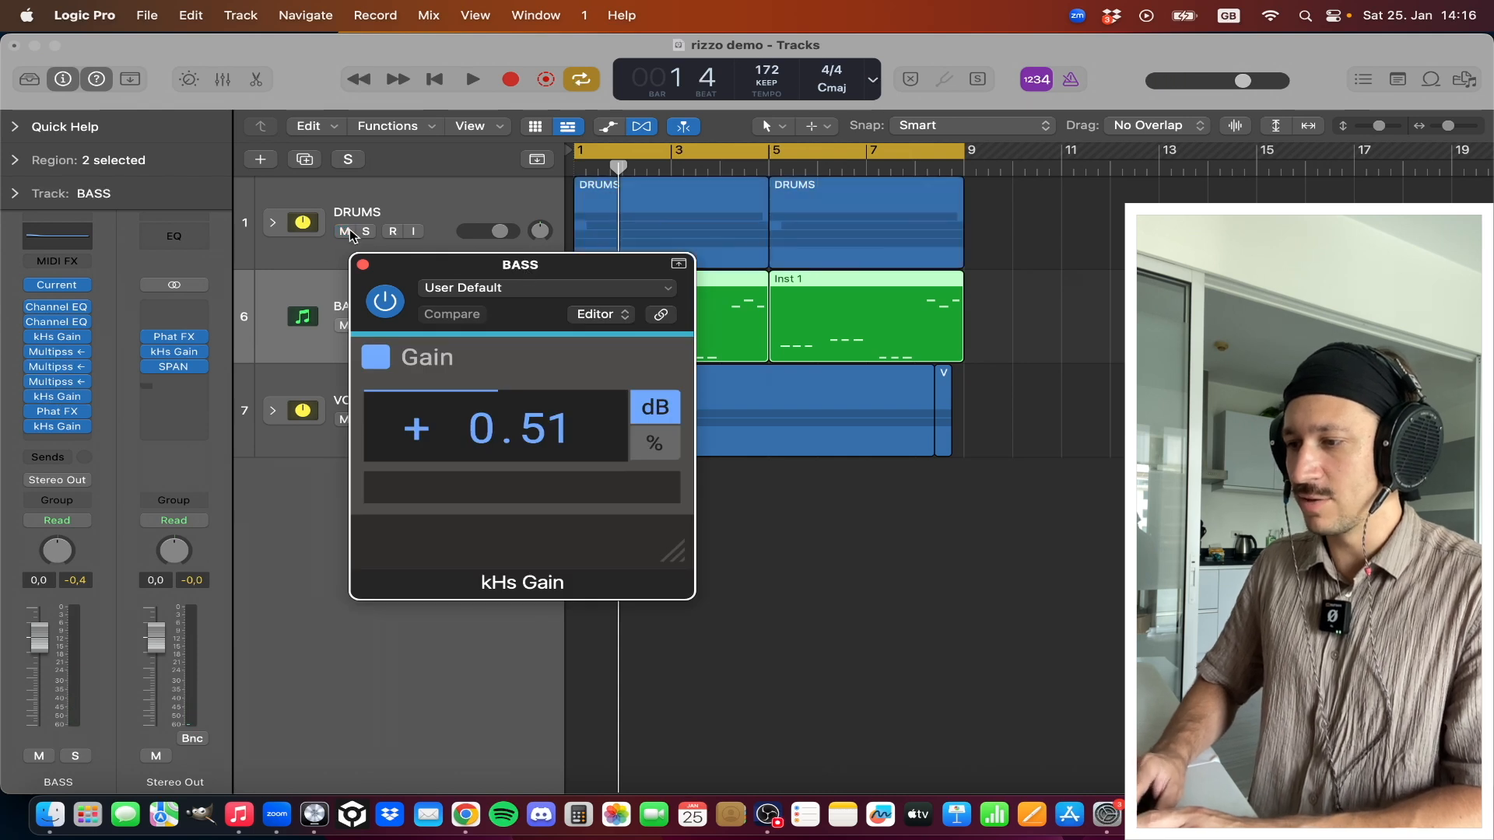
drag(432, 255, 410, 253)
drag(421, 254, 406, 245)
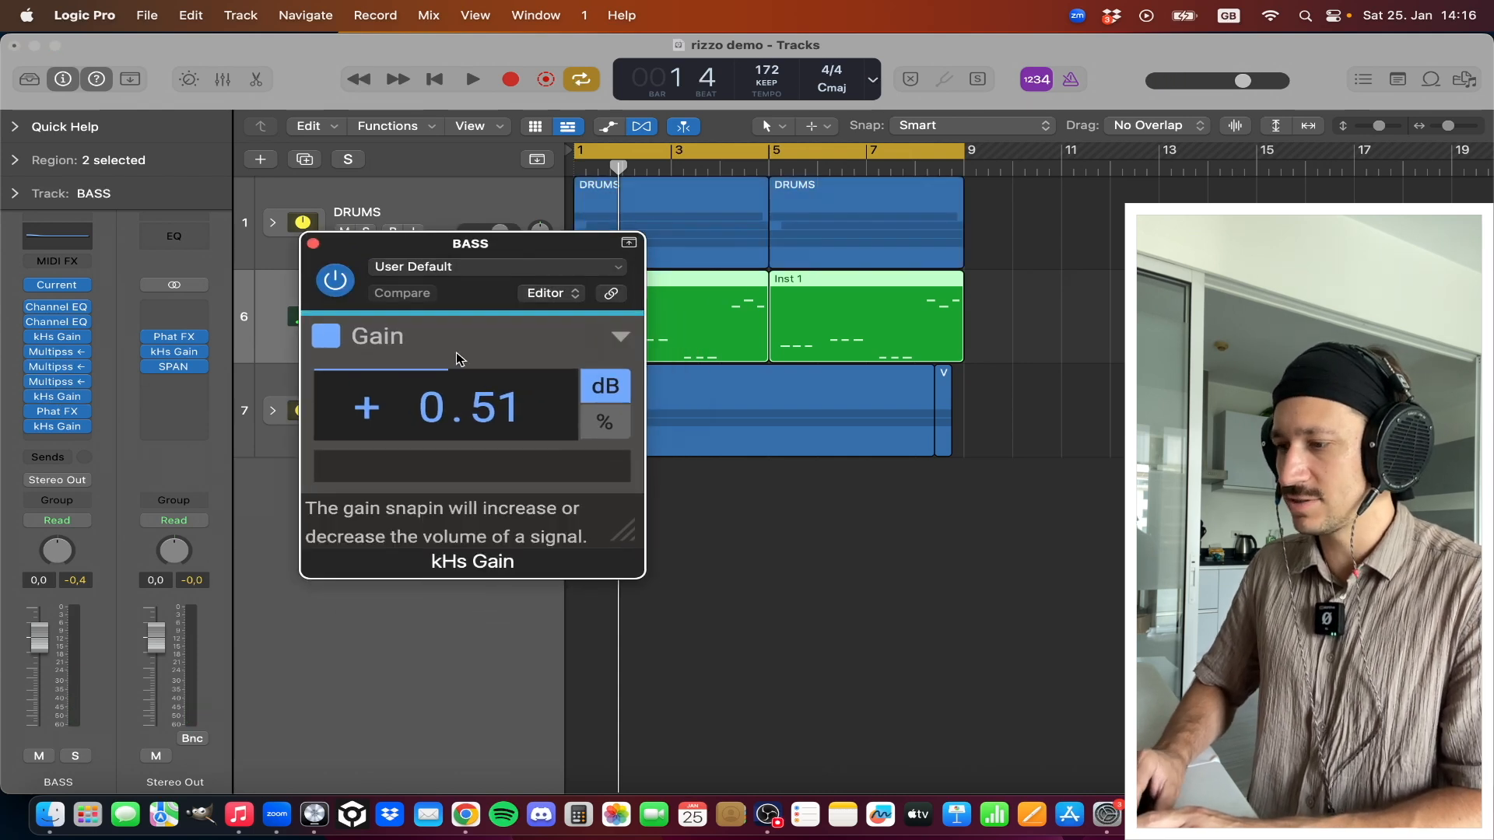
Set the BASS track's kHs Gain to +0.60 dB while playing the full mix
key(space)
drag(493, 376, 497, 385)
scroll(497, 385, up, 5)
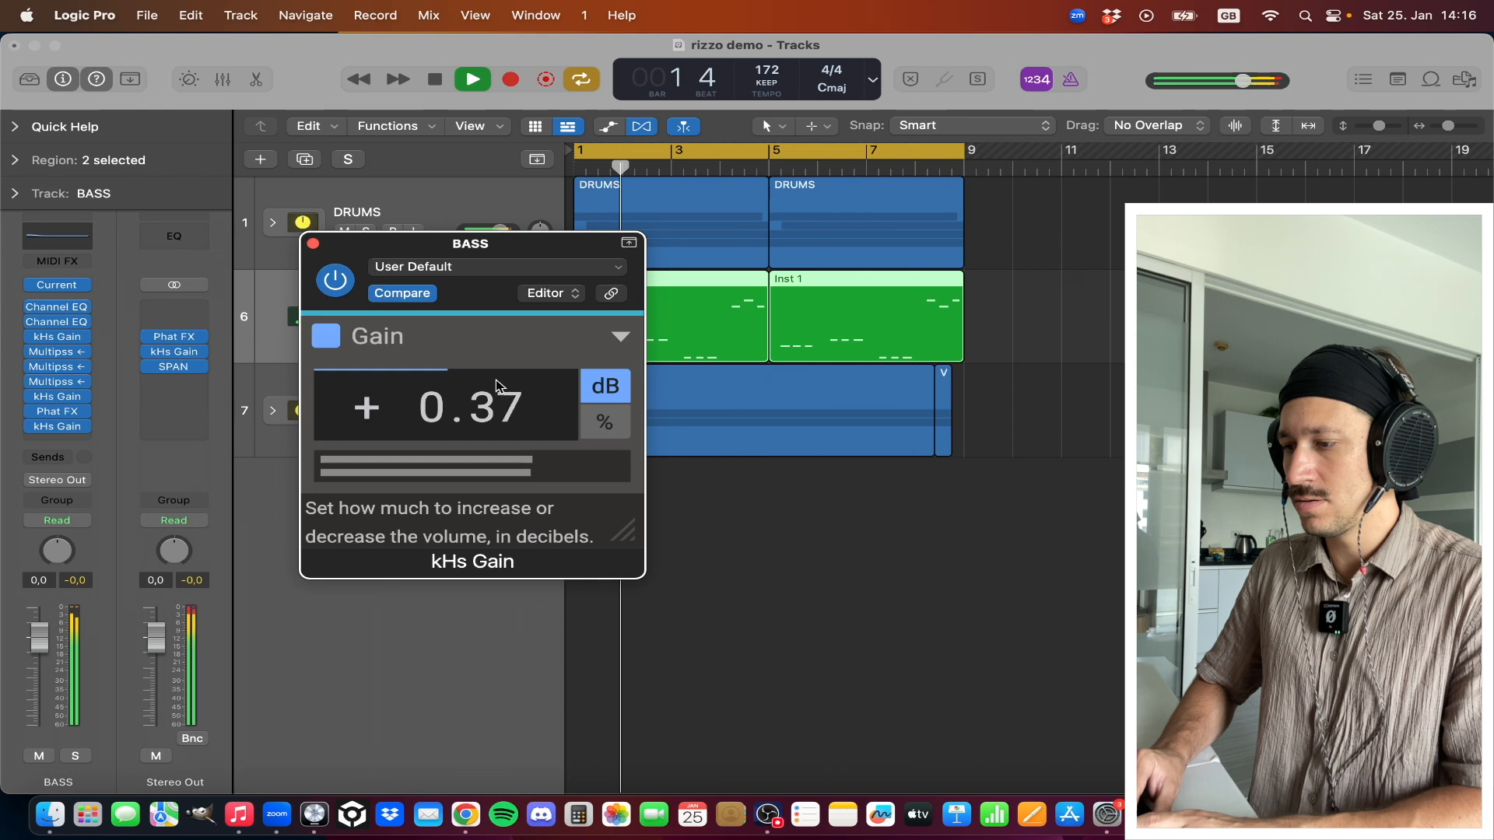
scroll(511, 406, up, 5)
scroll(511, 406, down, 2)
scroll(511, 406, up, 3)
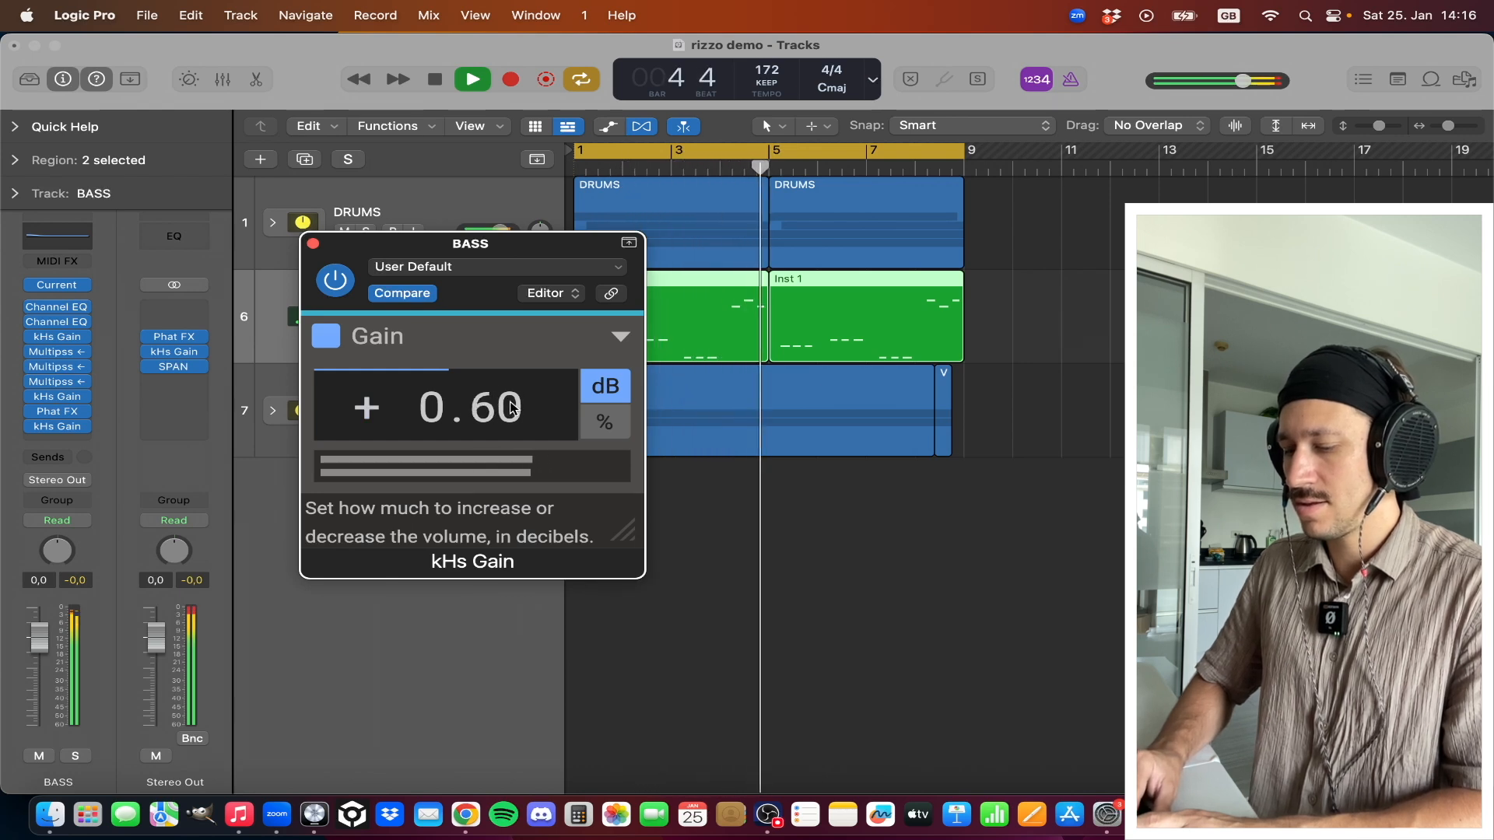
Lower the BASS track's kHs Gain to +0.56 dB during playback, then stop and close the plug-in
scroll(511, 406, down, 3)
scroll(511, 406, down, 1)
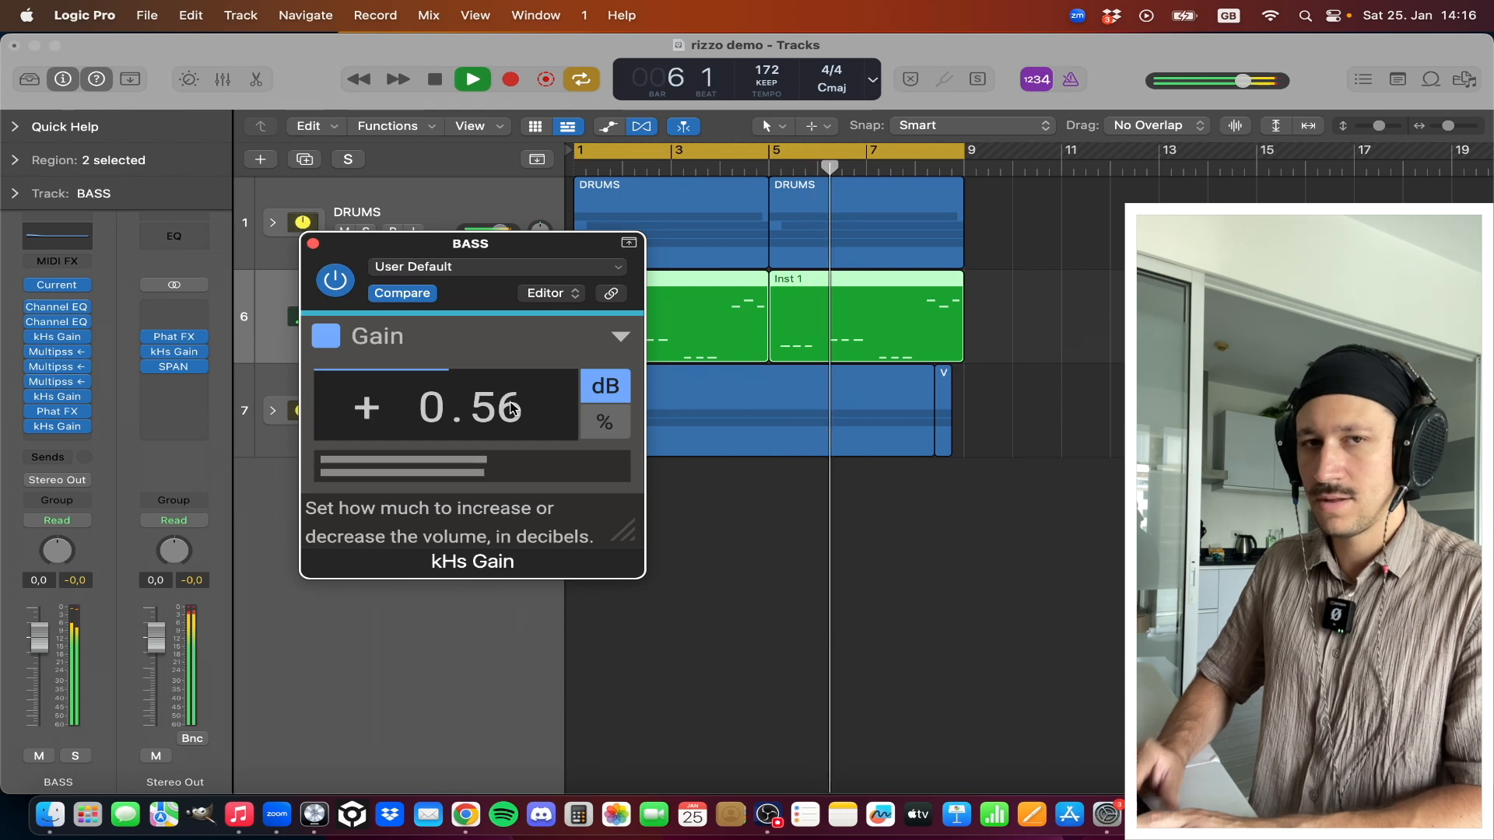
key(space)
click(313, 244)
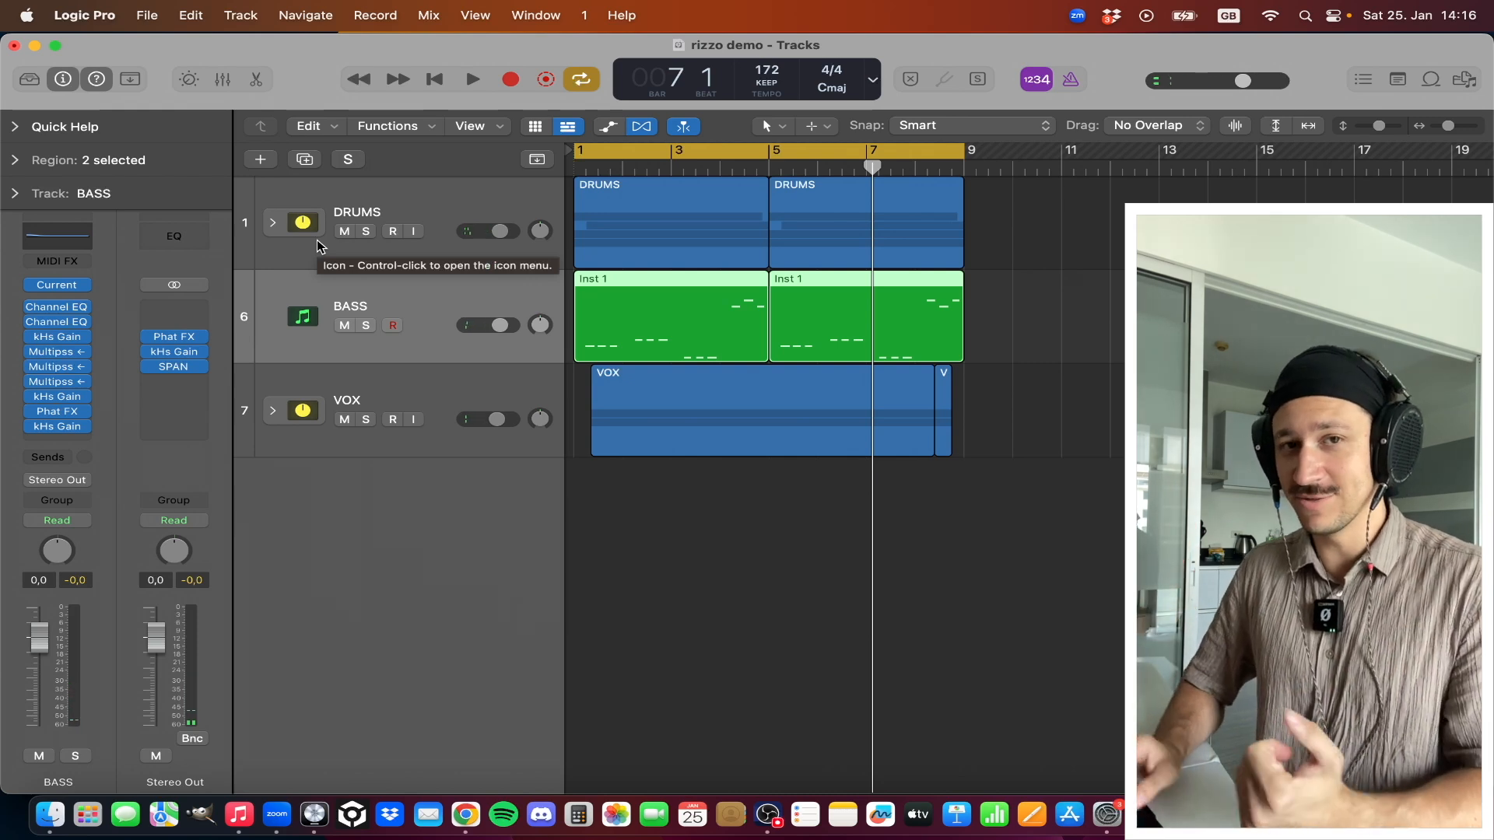
Expand the DRUMS track stack and select the SHAKERS track
click(394, 393)
click(362, 309)
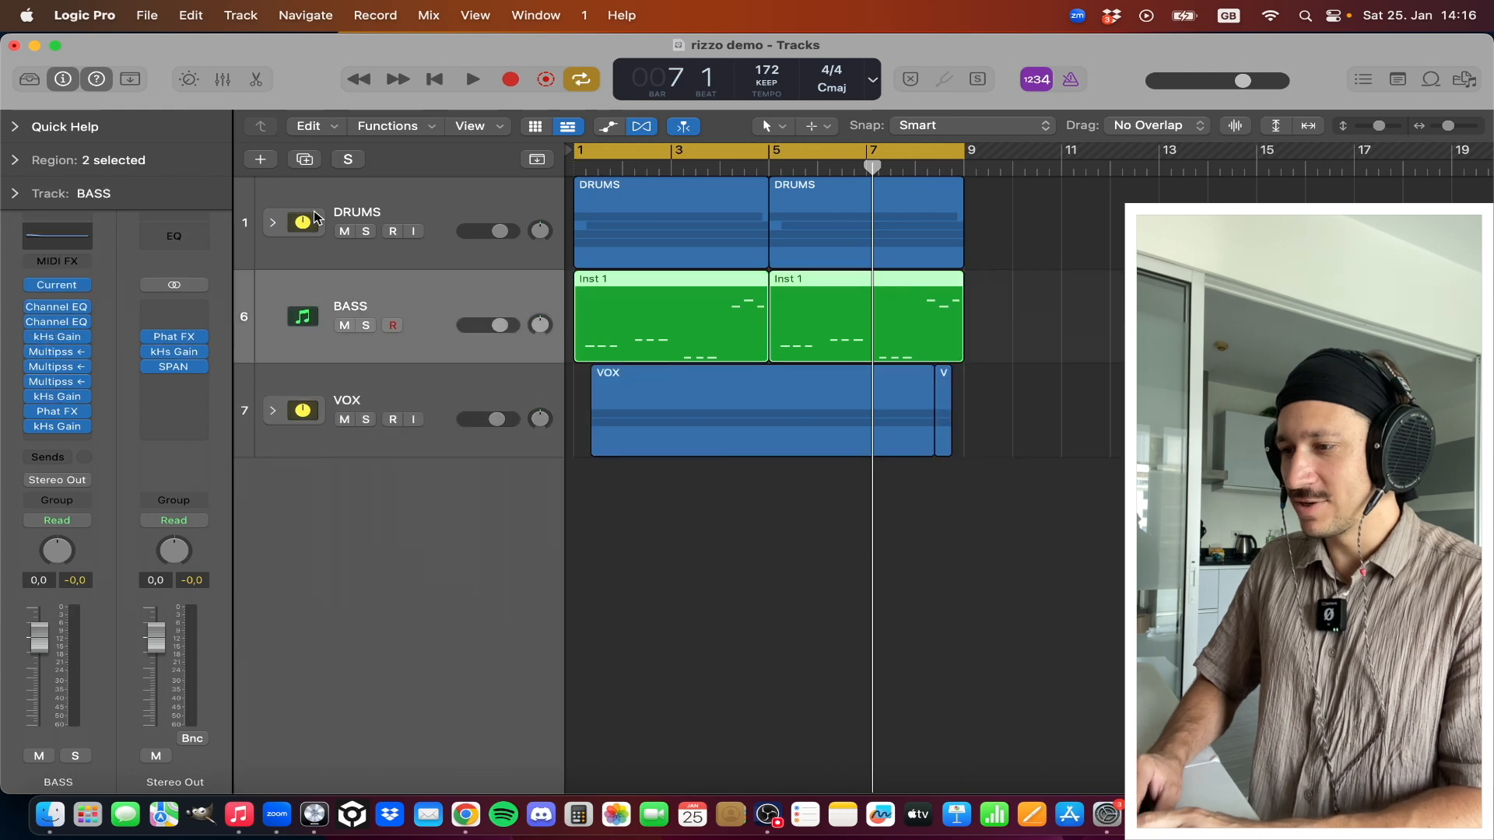
click(273, 223)
click(416, 486)
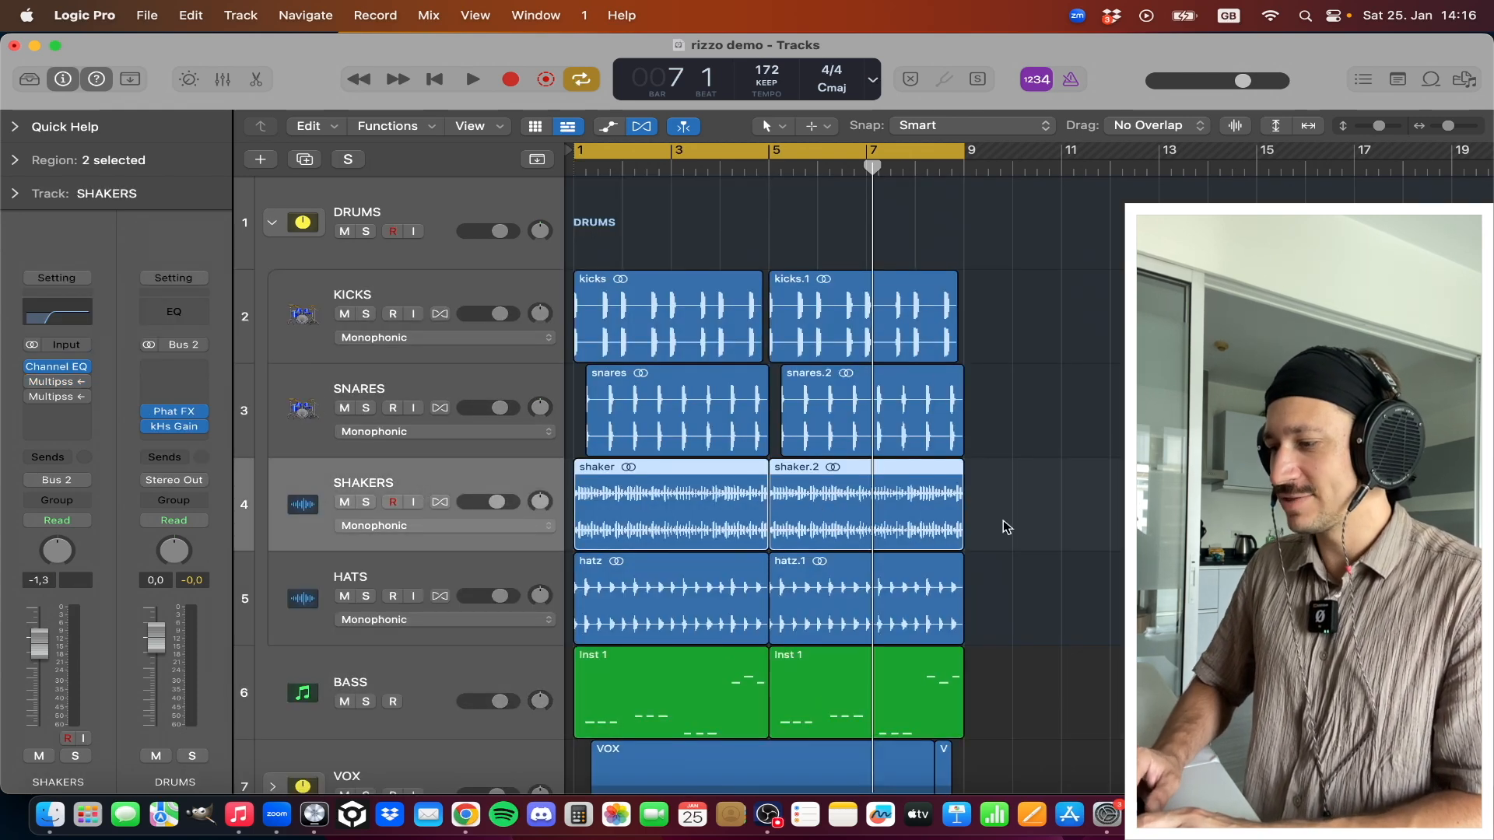
Play the full mix briefly from the start of the project
scroll(1005, 527, down, 3)
scroll(1005, 526, up, 1)
key(Return)
key(space)
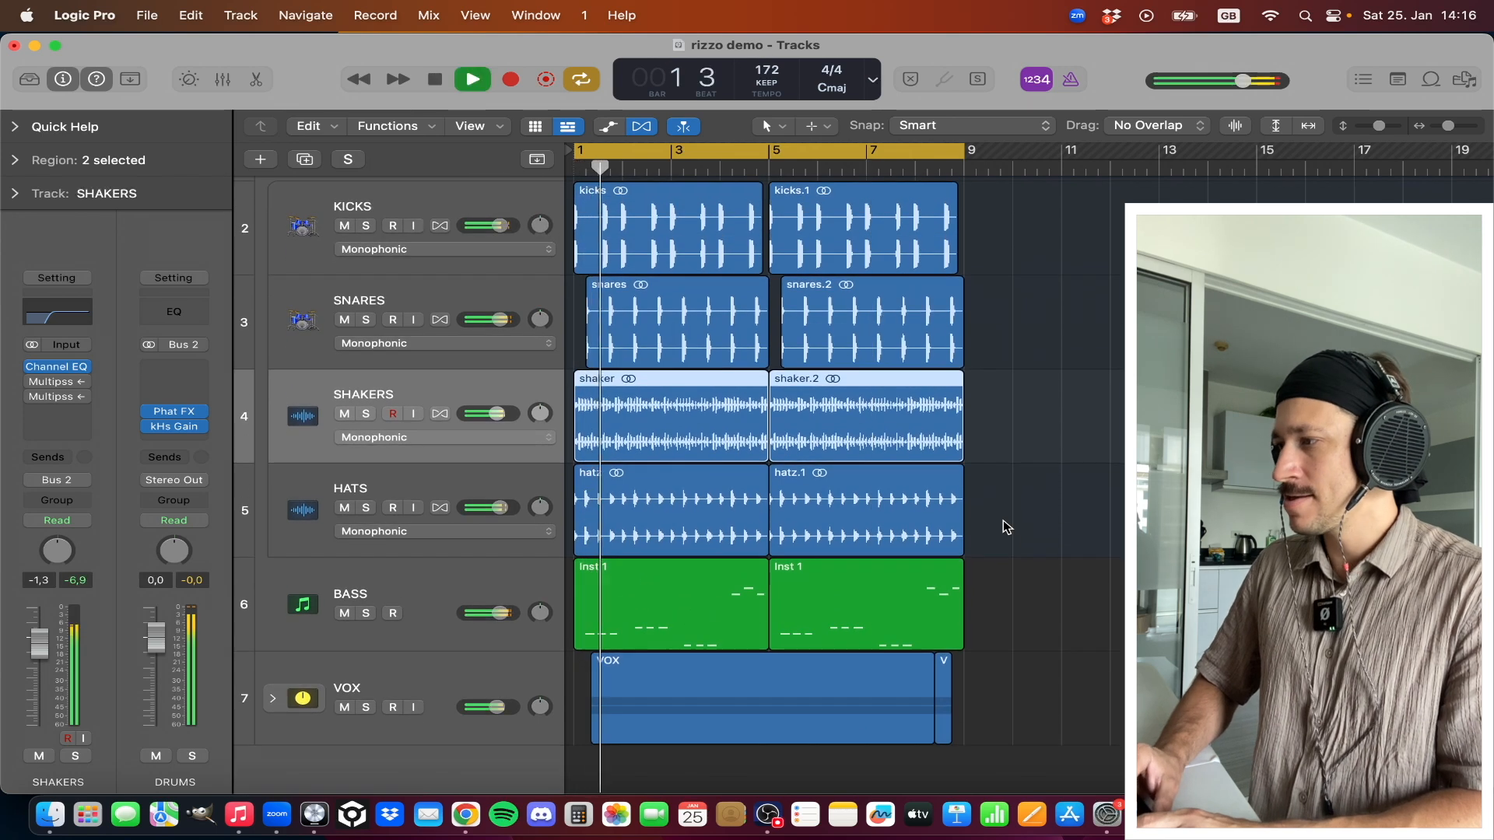
key(space)
Mute VOX, solo SHAKERS and BASS, and start playback
click(345, 706)
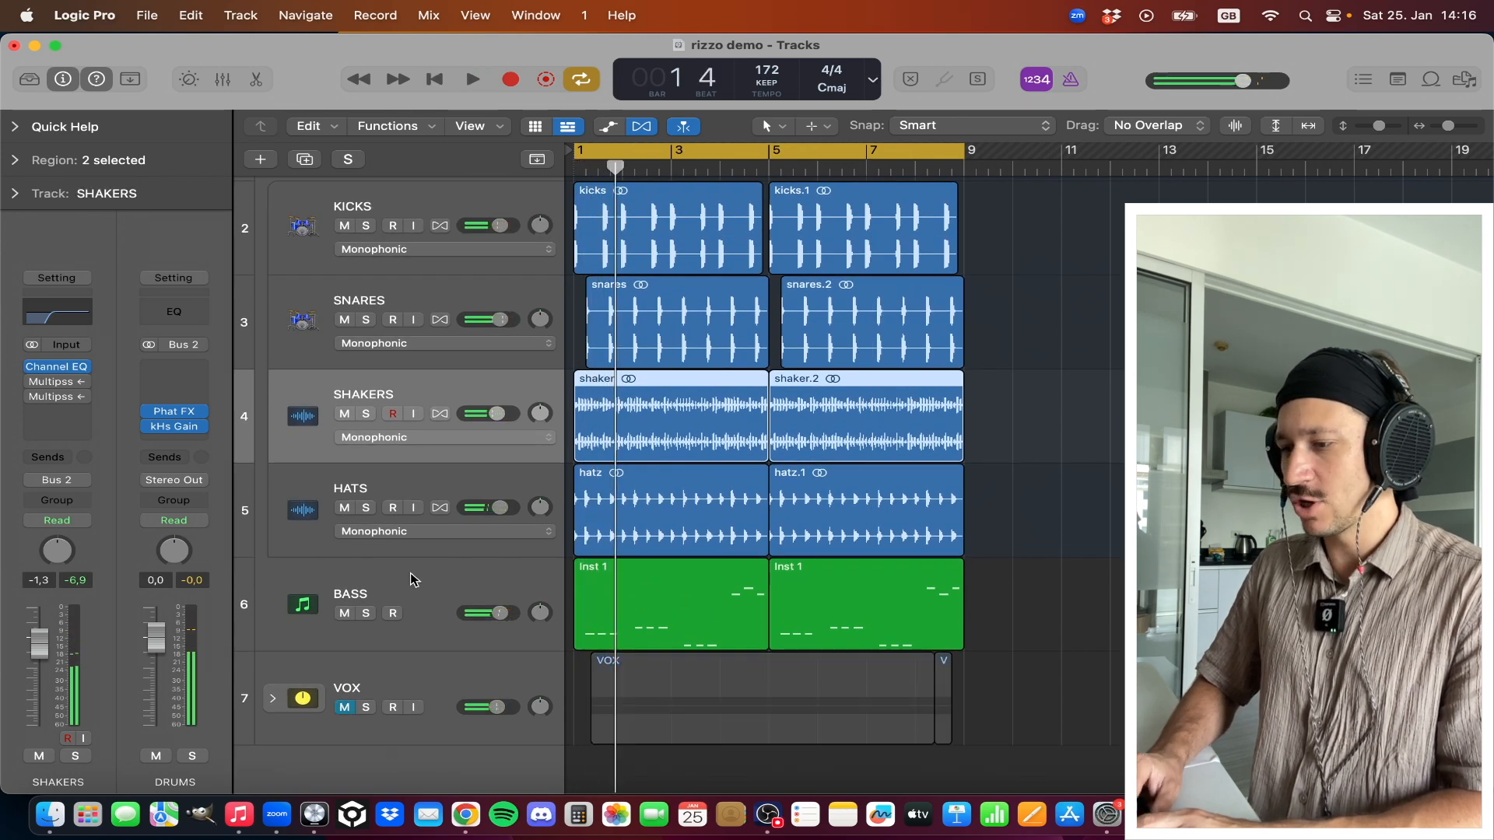
click(367, 414)
click(367, 611)
key(space)
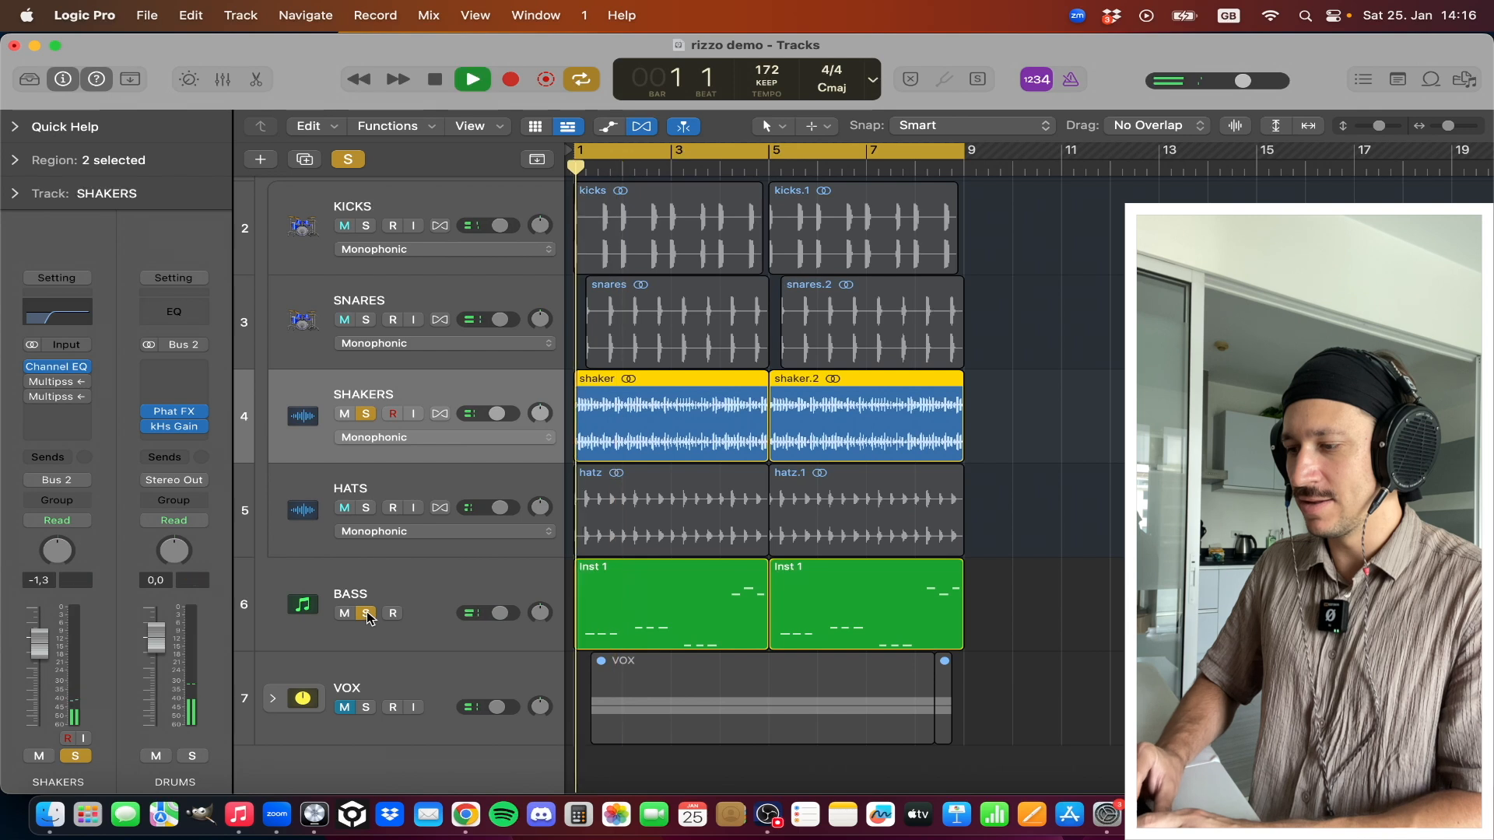
Add HATS to the soloed SHAKERS and BASS tracks, and listen to the three together
click(368, 613)
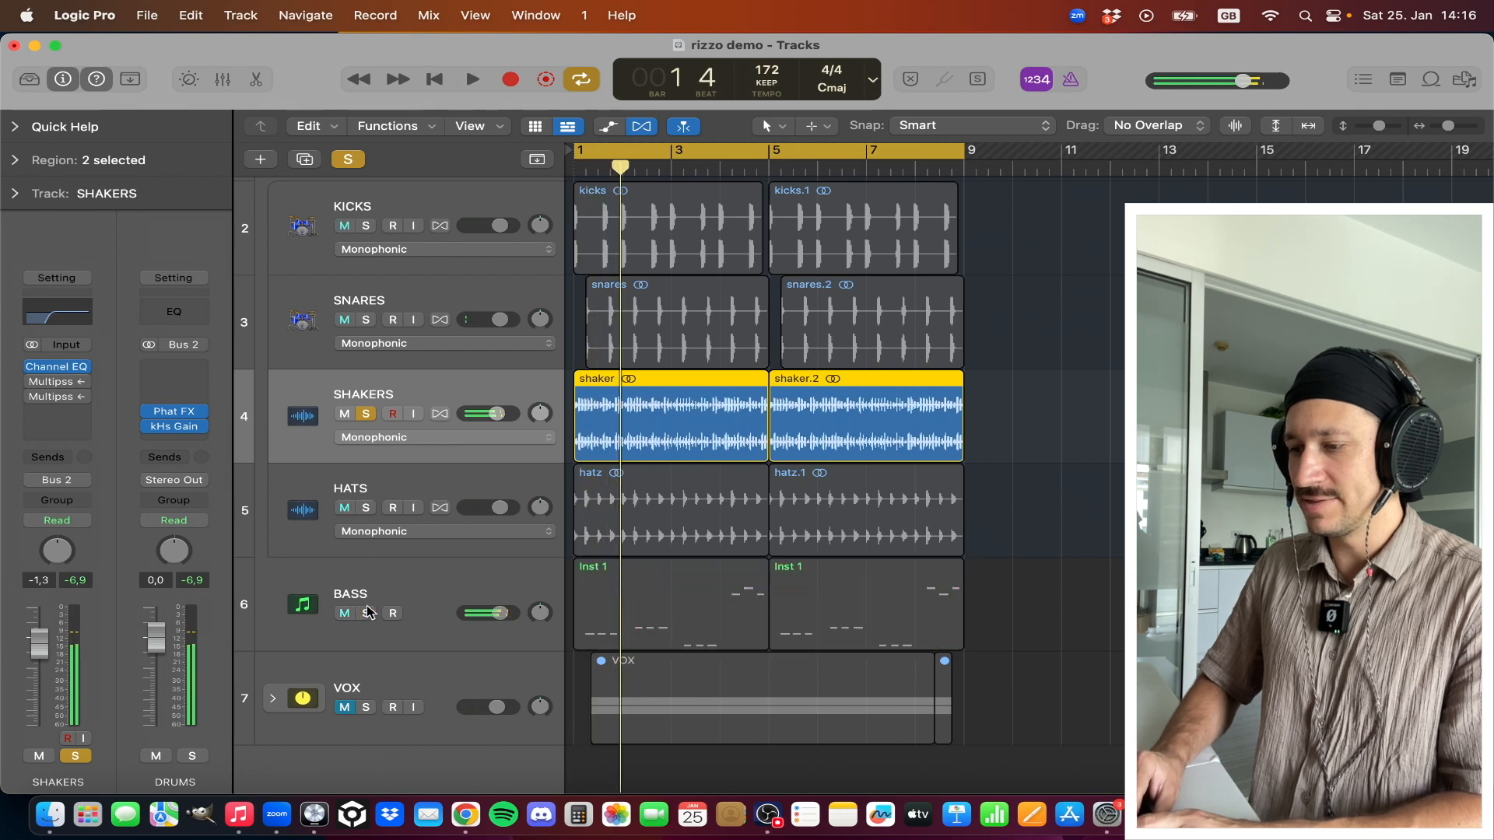
click(366, 507)
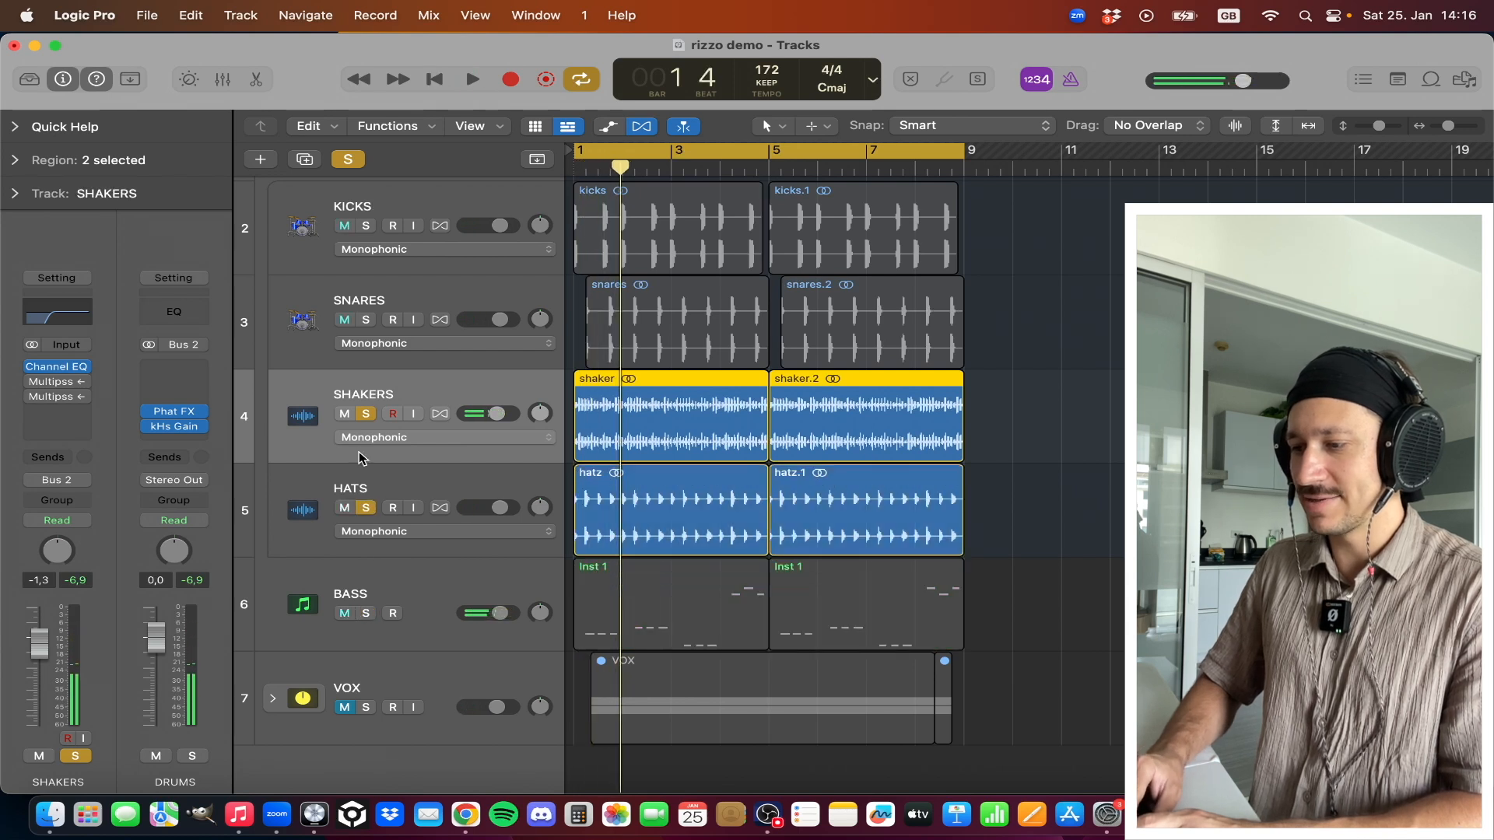
click(367, 613)
key(space)
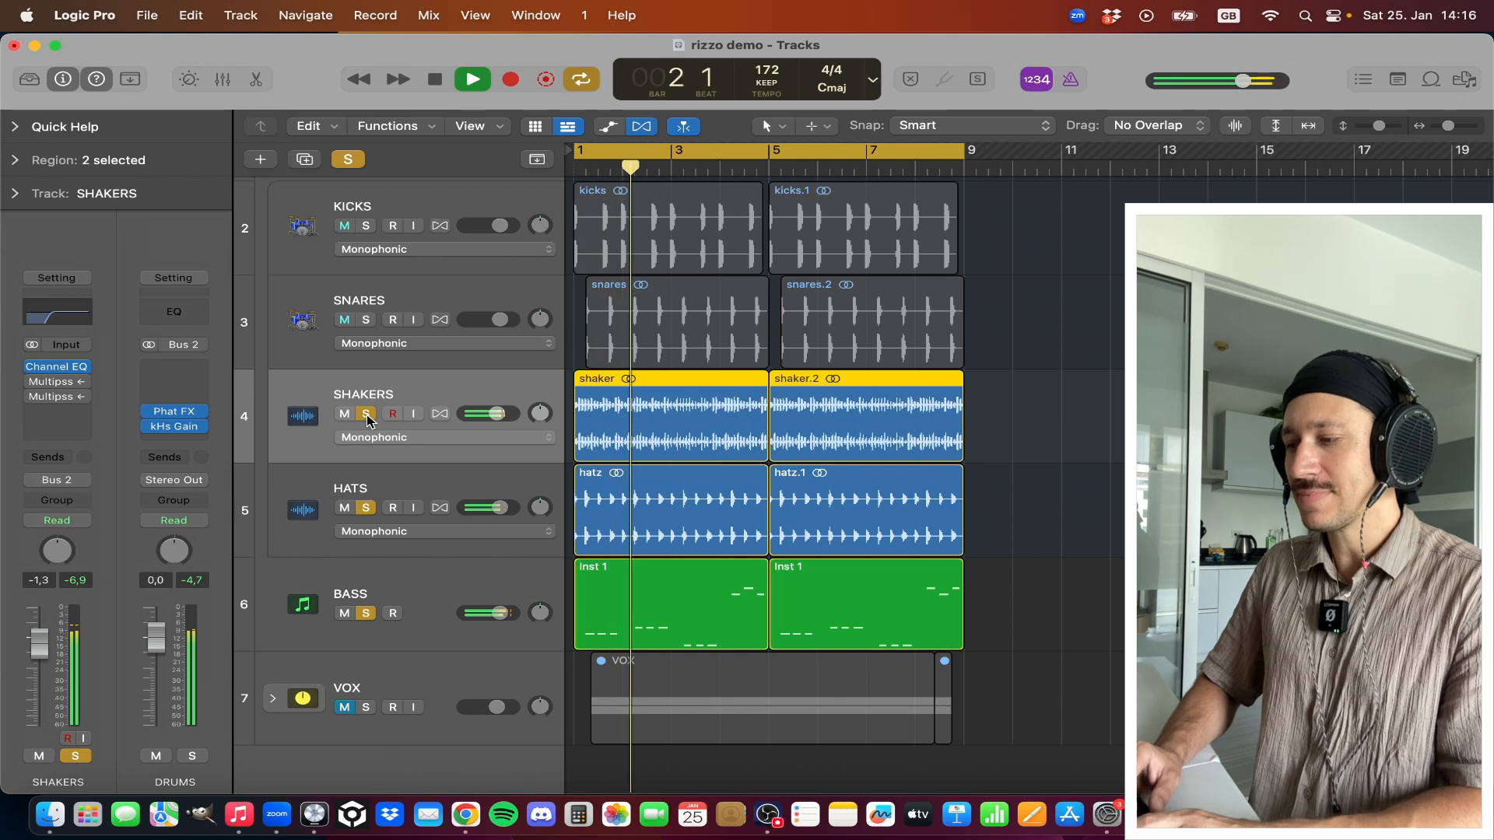
key(space)
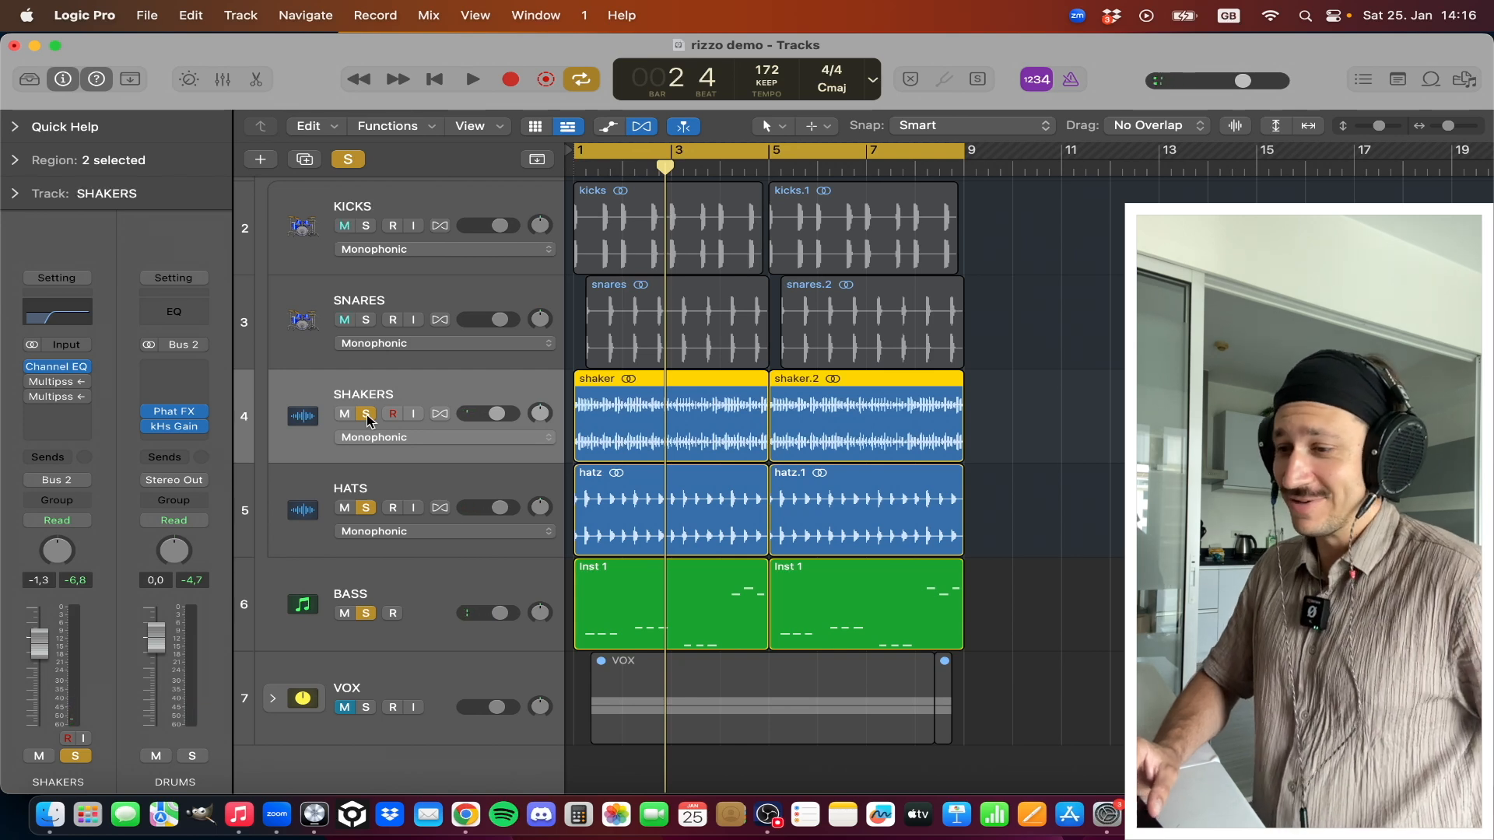
Mute HATS and BASS to leave only SHAKERS audible
mouse_move(167, 414)
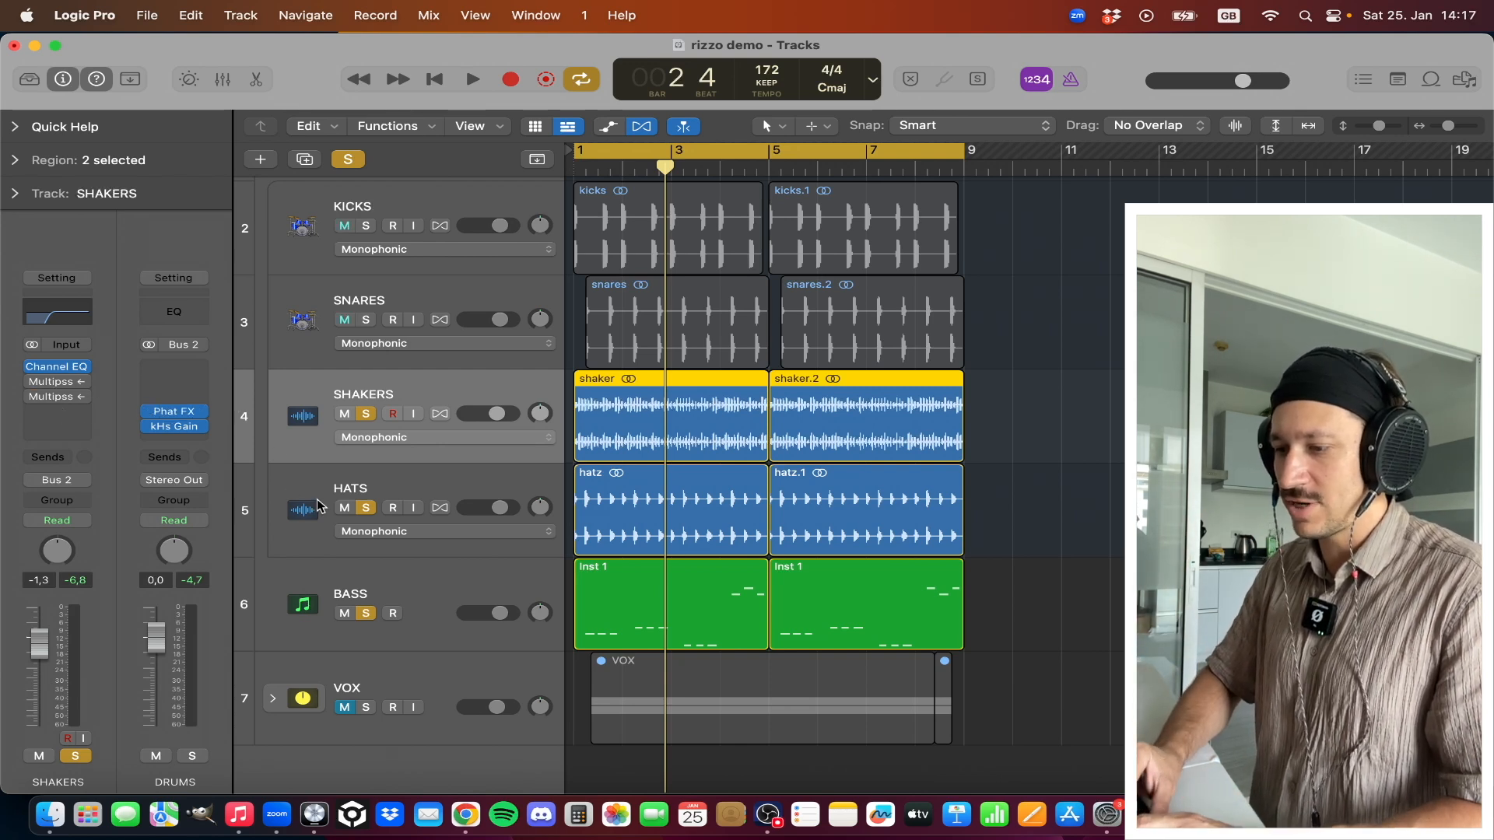
click(347, 508)
click(347, 613)
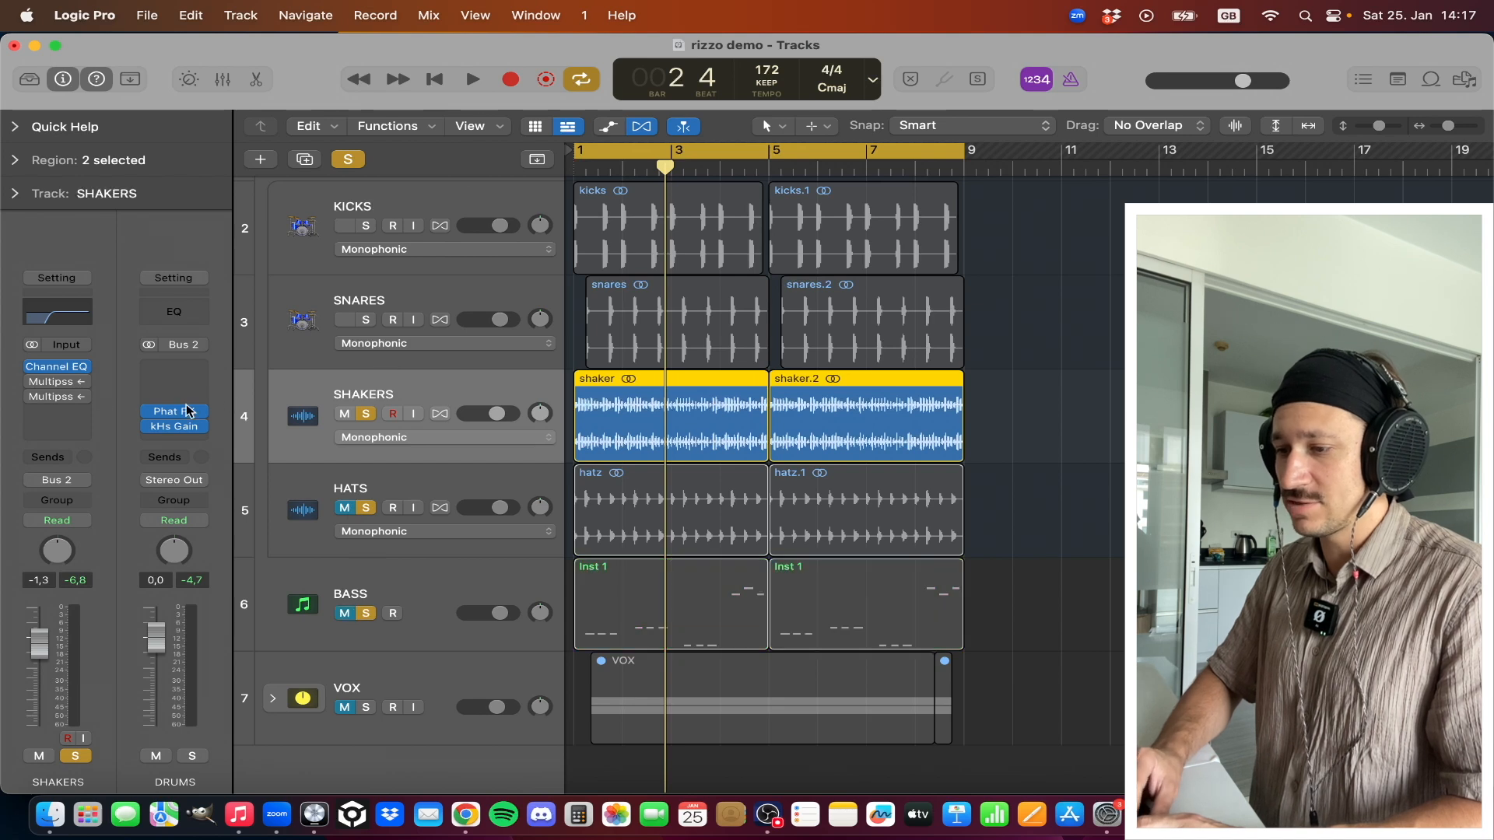
Enable the first Multipass on SHAKERS with BASS (Inst 1) as its side chain, audition it, and close it
click(61, 386)
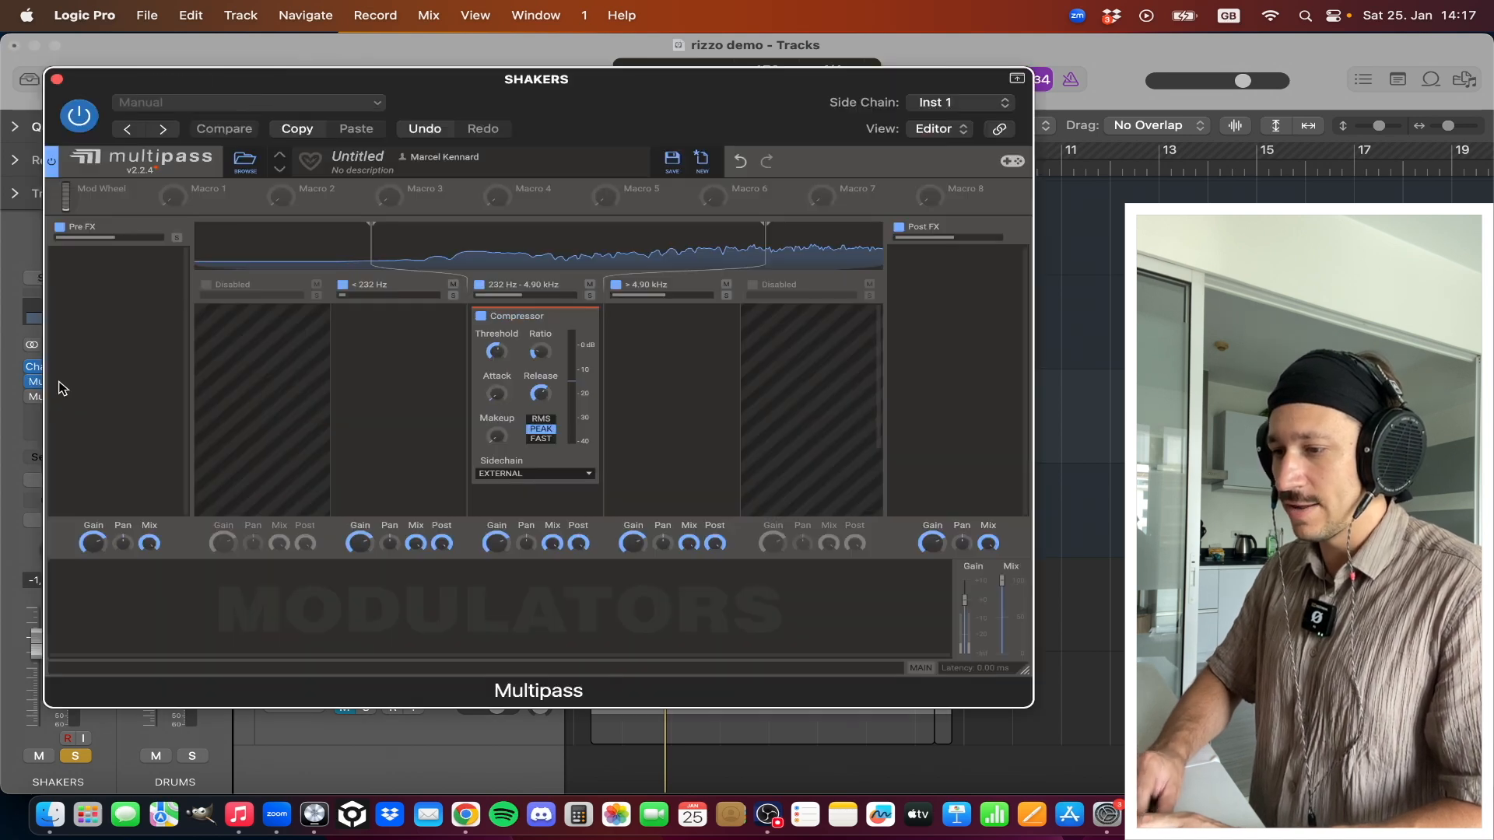
drag(706, 70, 708, 82)
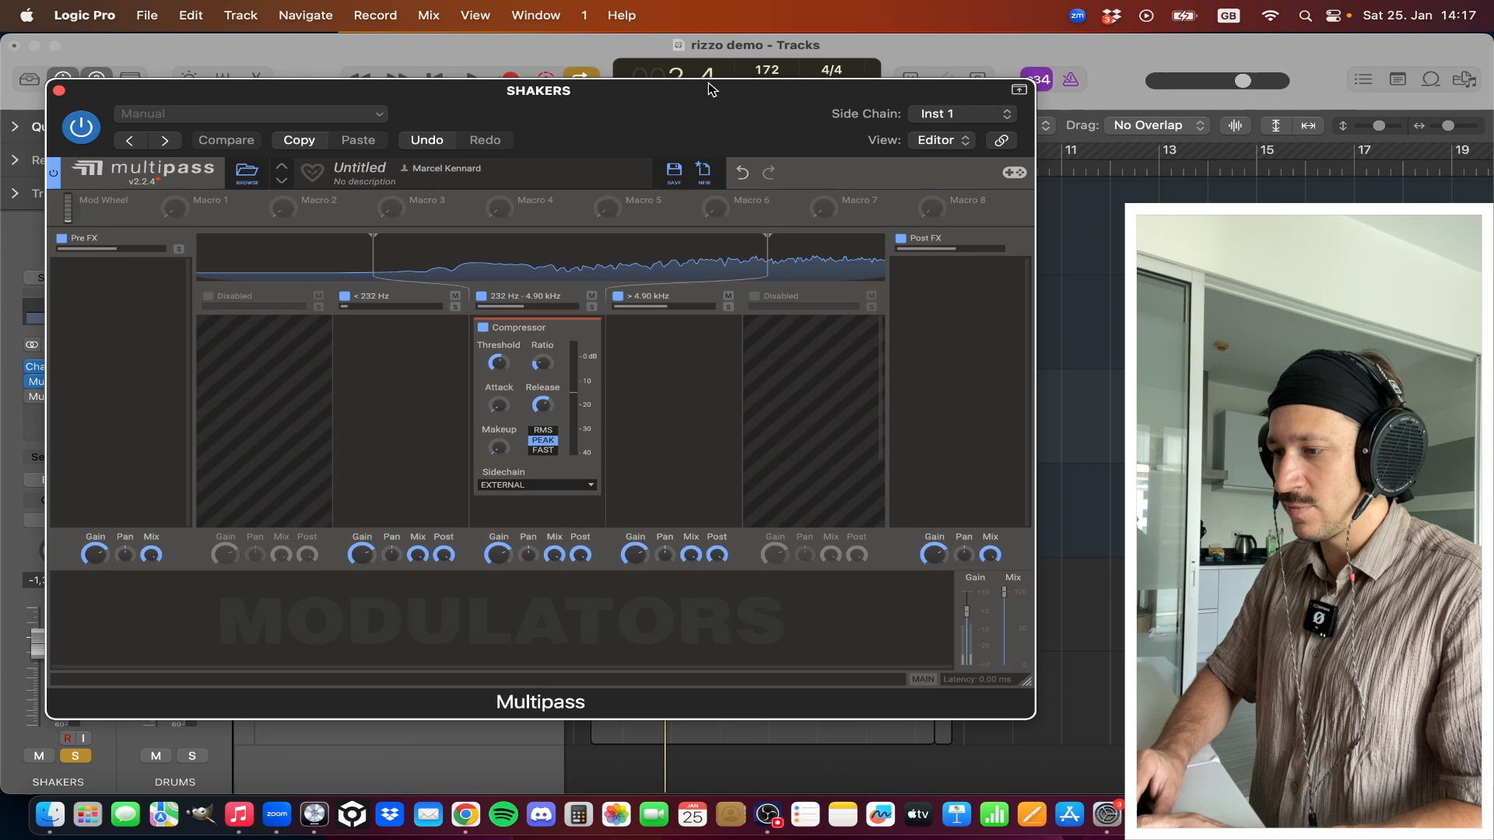
click(964, 113)
click(957, 116)
key(space)
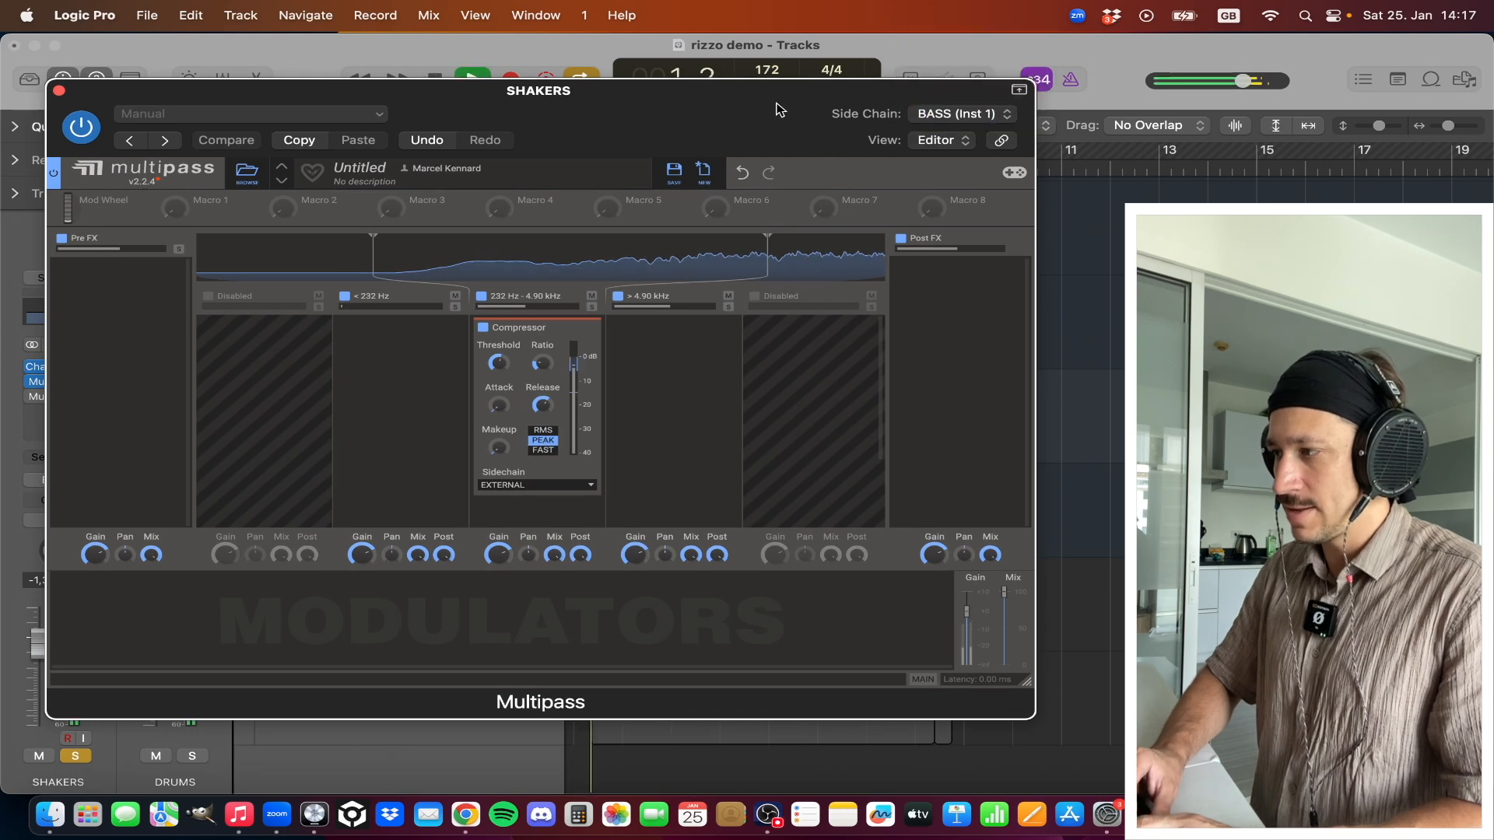
click(59, 91)
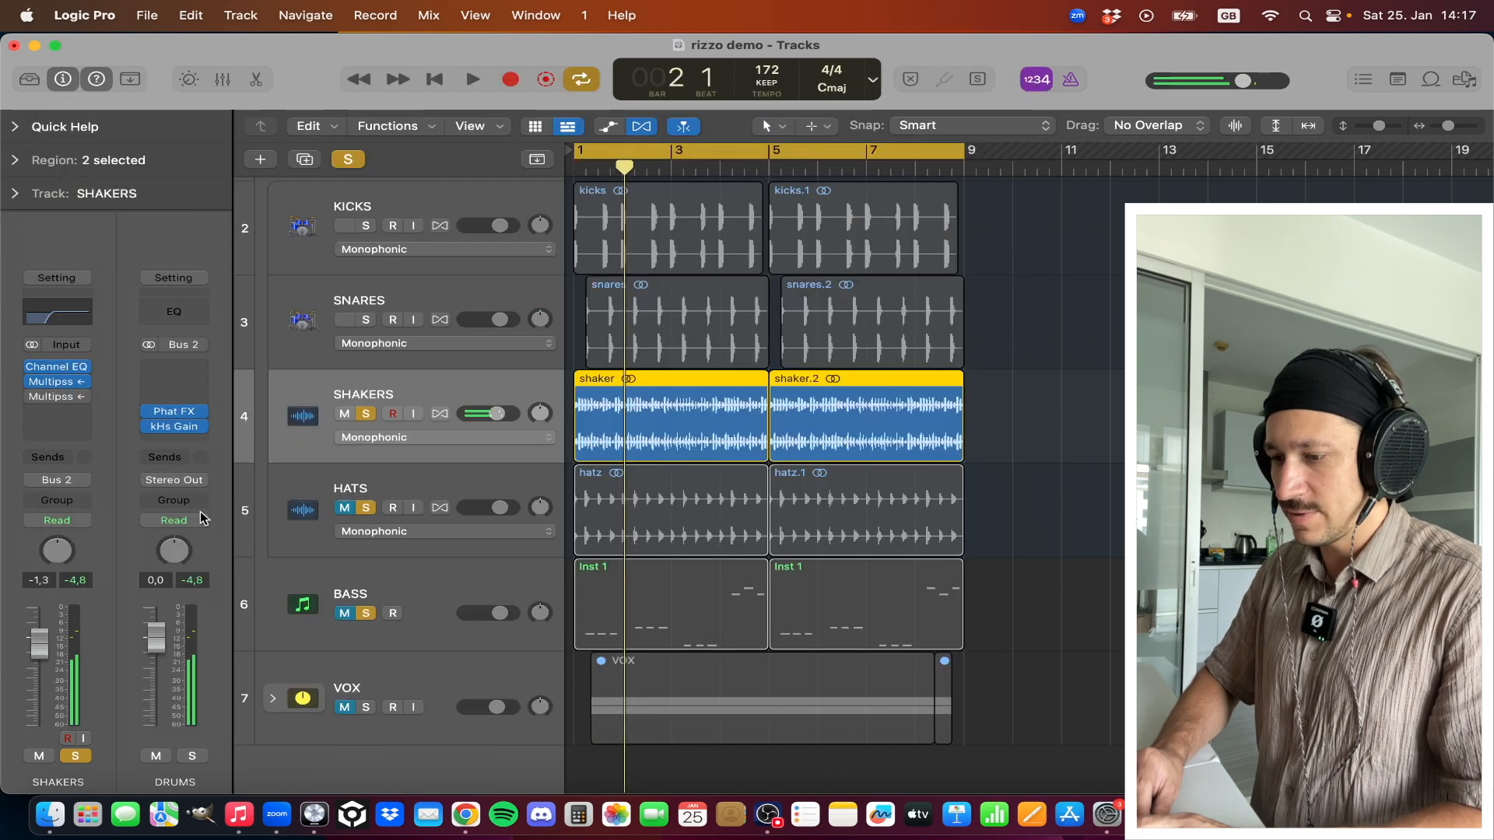
Unmute BASS, start playback, and reopen the first Multipass on SHAKERS
click(344, 613)
key(space)
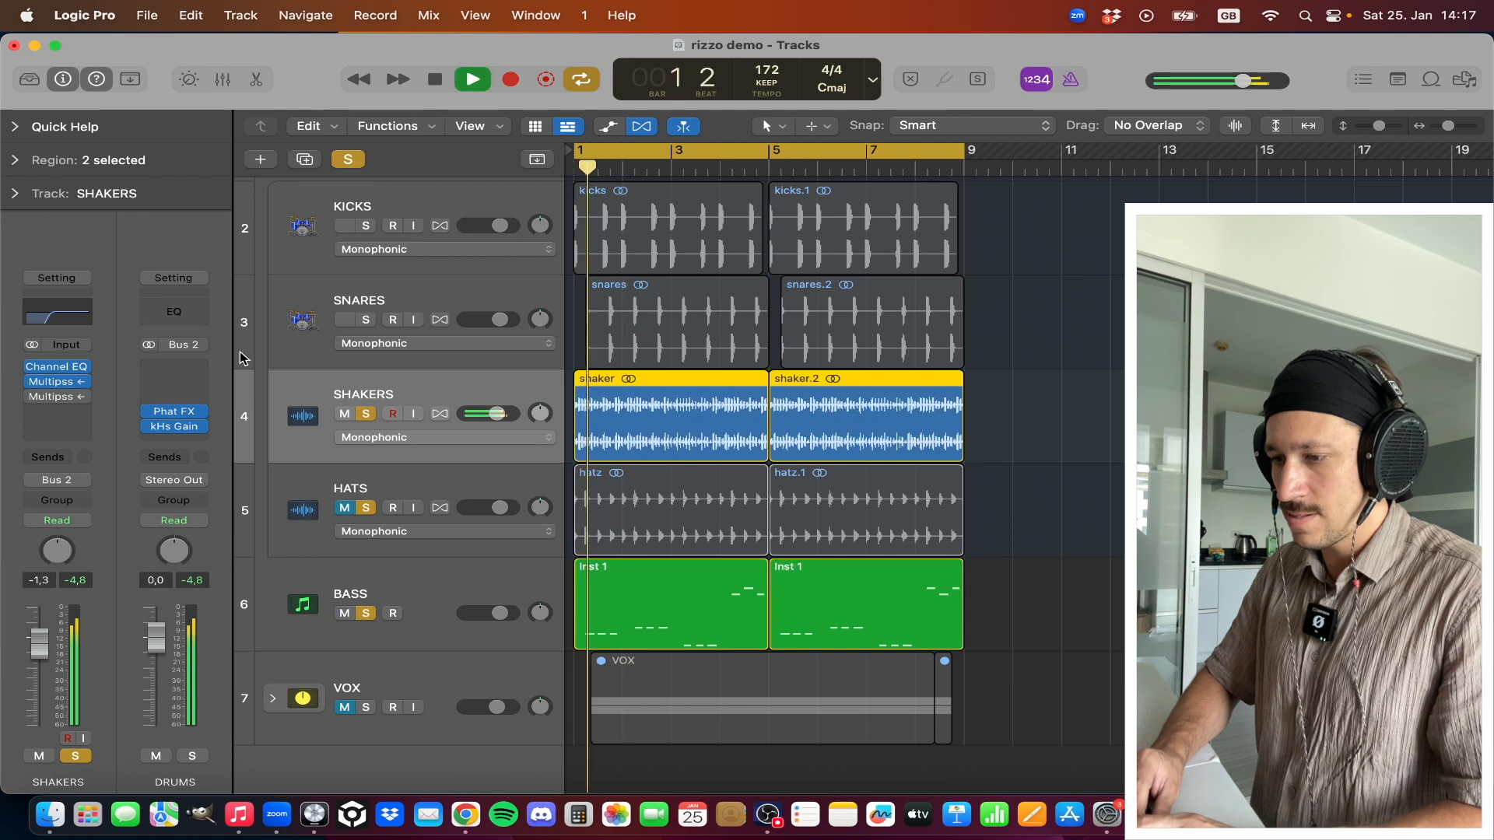
click(60, 381)
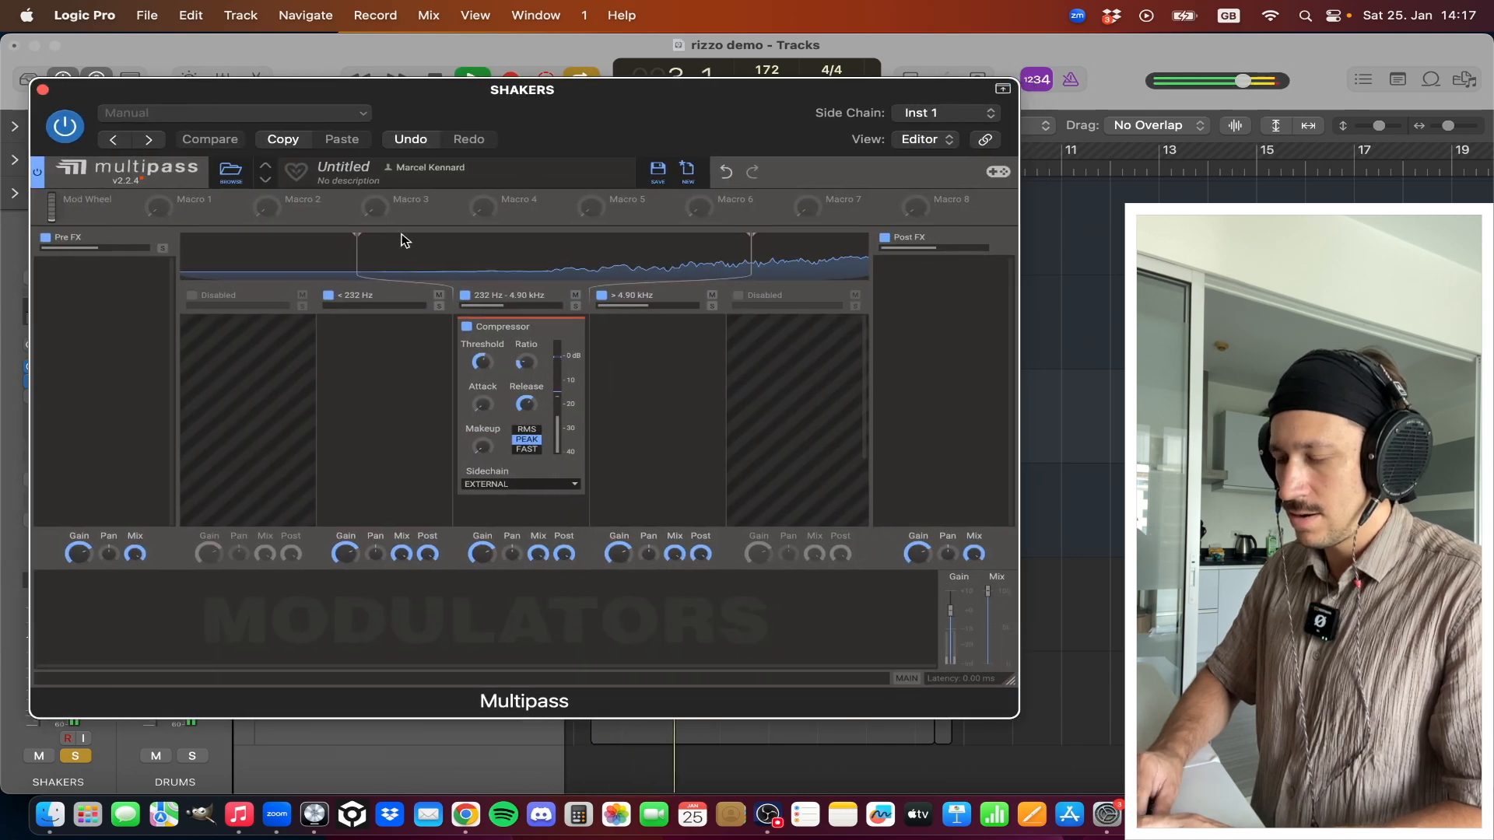
Set the SHAKERS Multipass middle band to span 236 Hz to 4.88 kHz, check its compressor release and threshold, and close it
drag(356, 250, 358, 253)
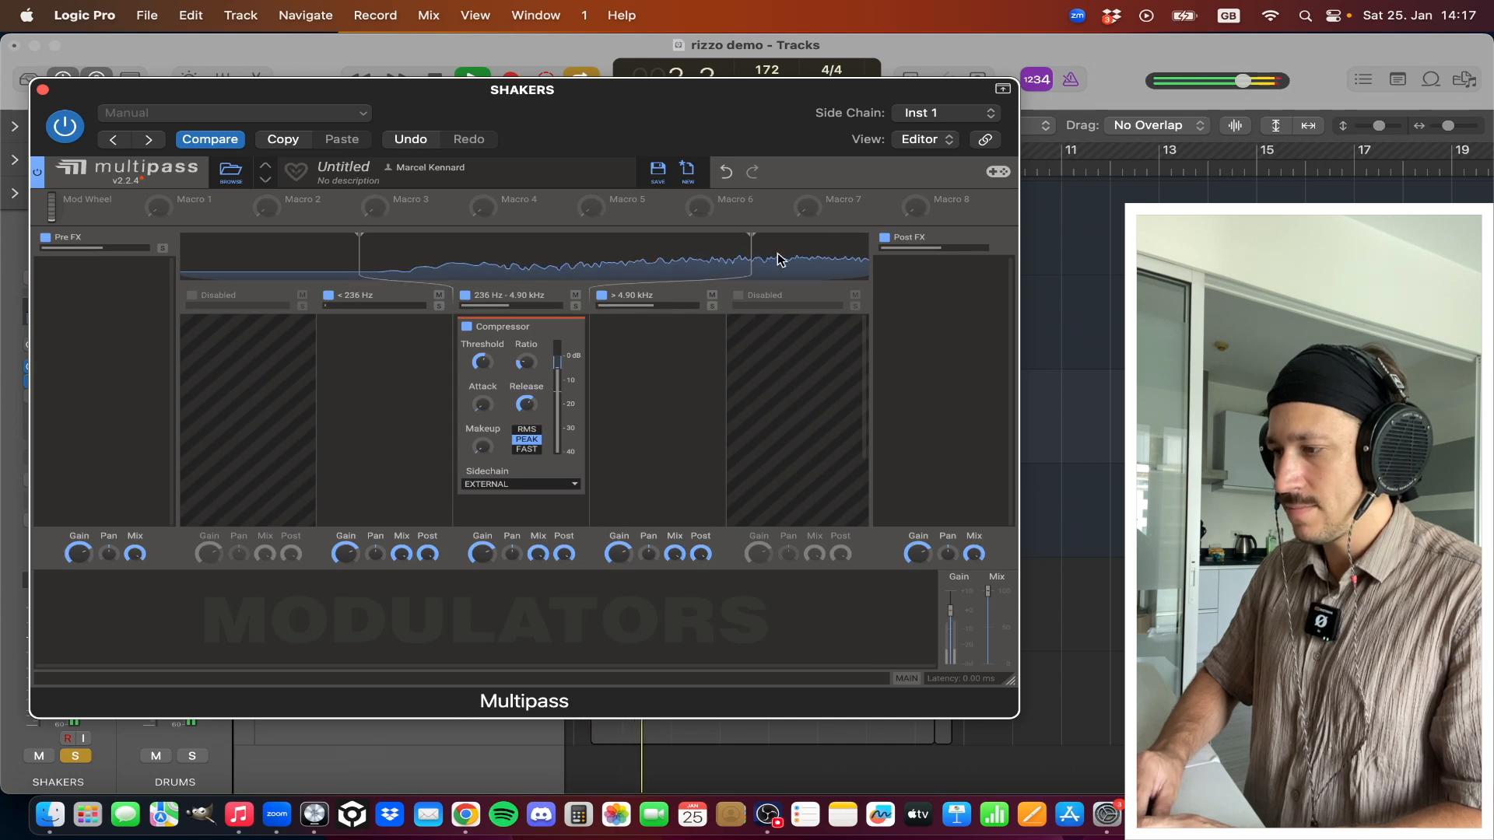
drag(750, 257, 751, 259)
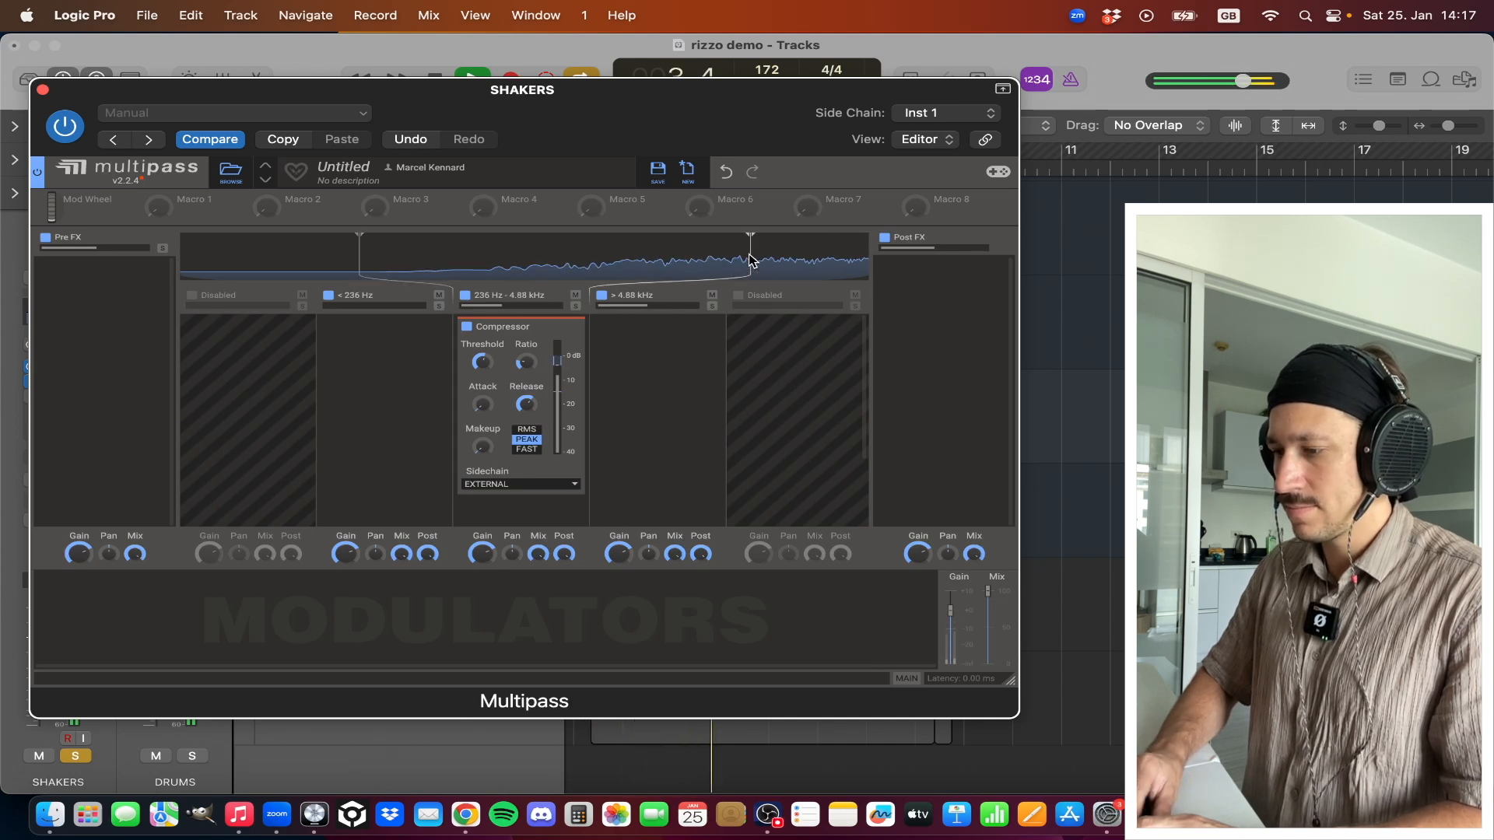
mouse_move(531, 411)
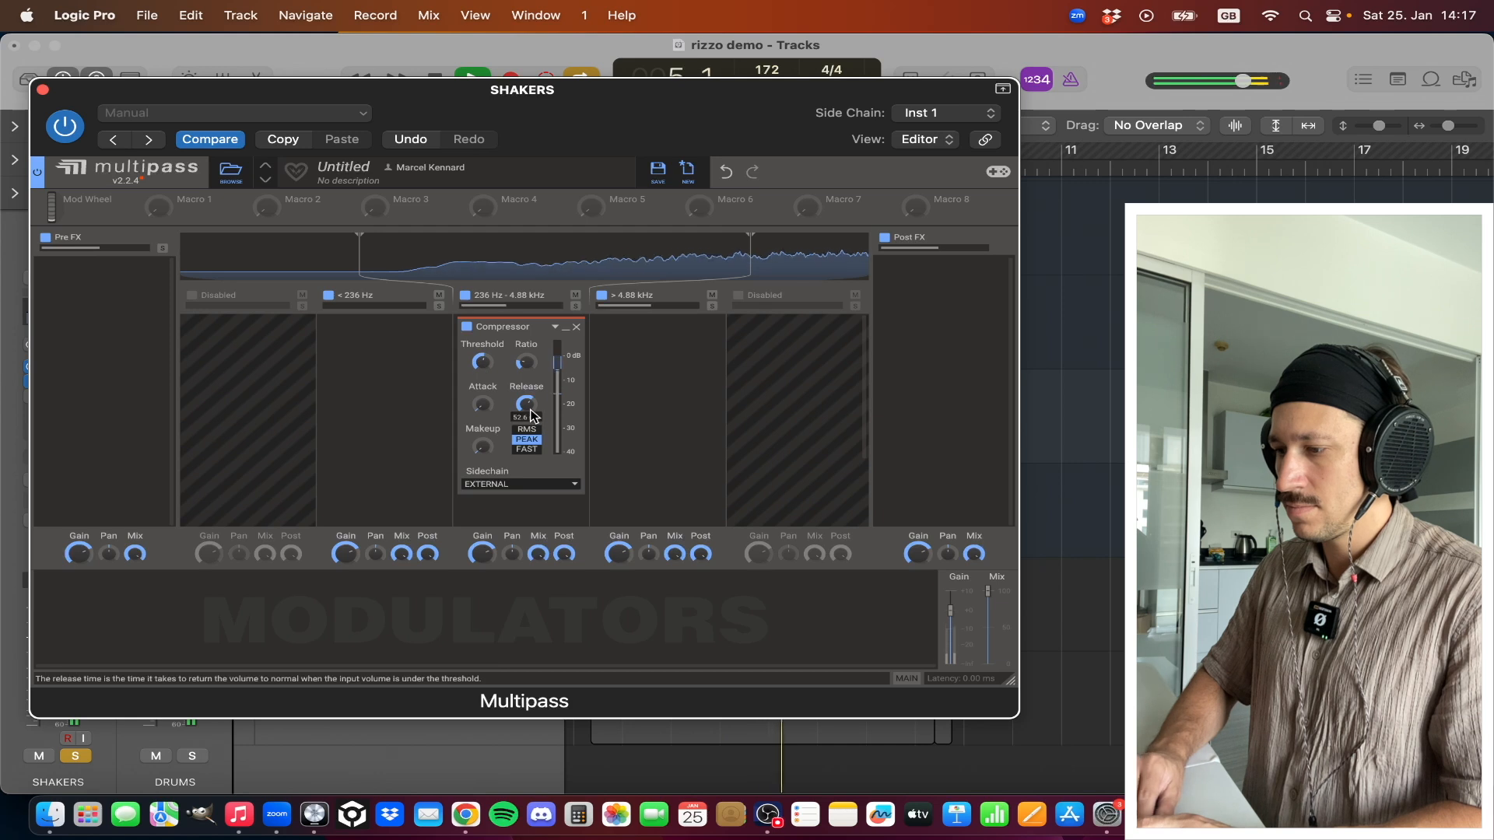
mouse_move(480, 363)
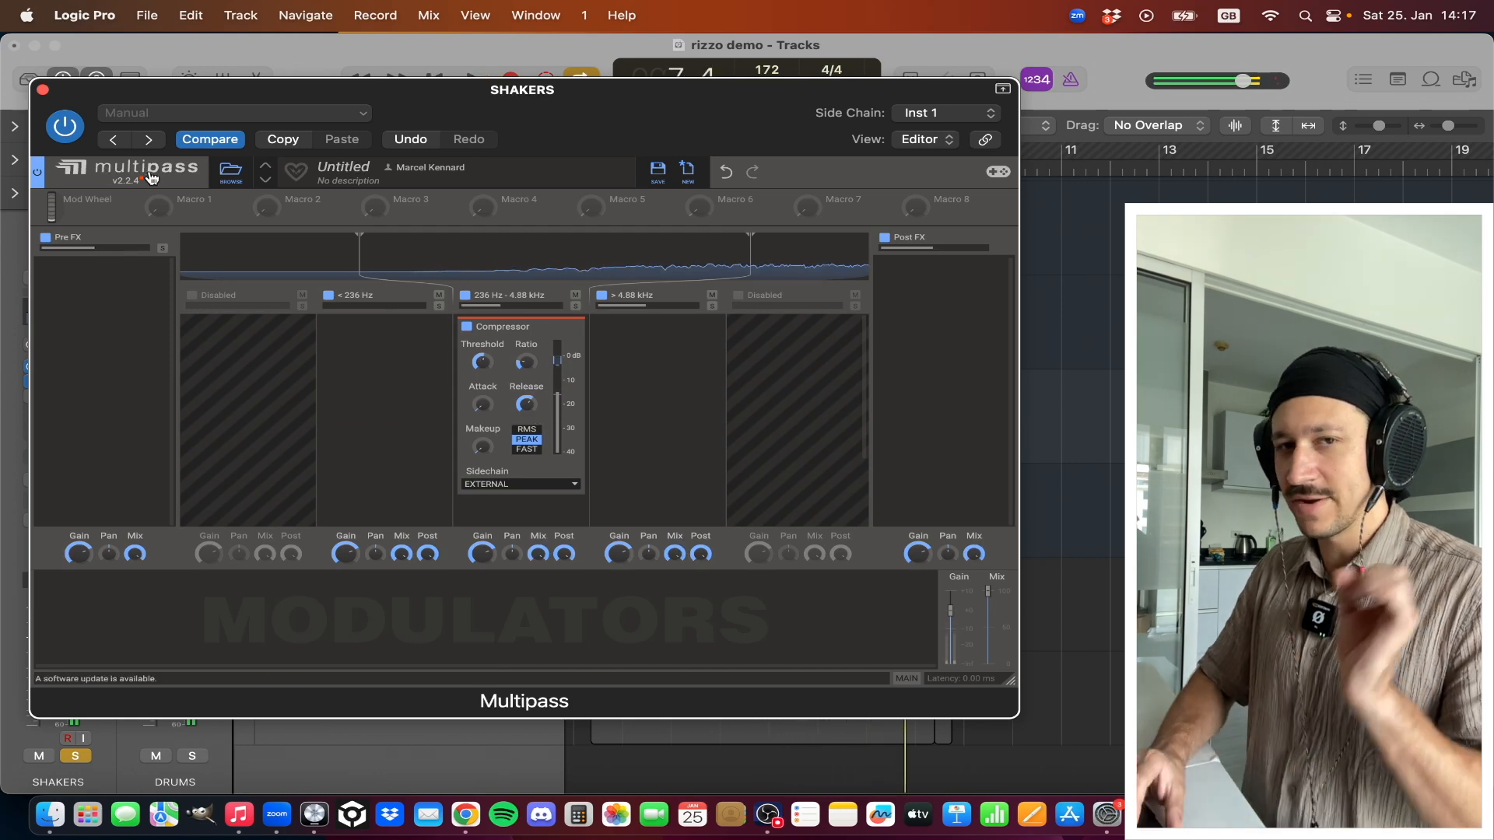
click(41, 91)
Unmute and select HATS, and enable and open its first Multipass during playback
click(364, 508)
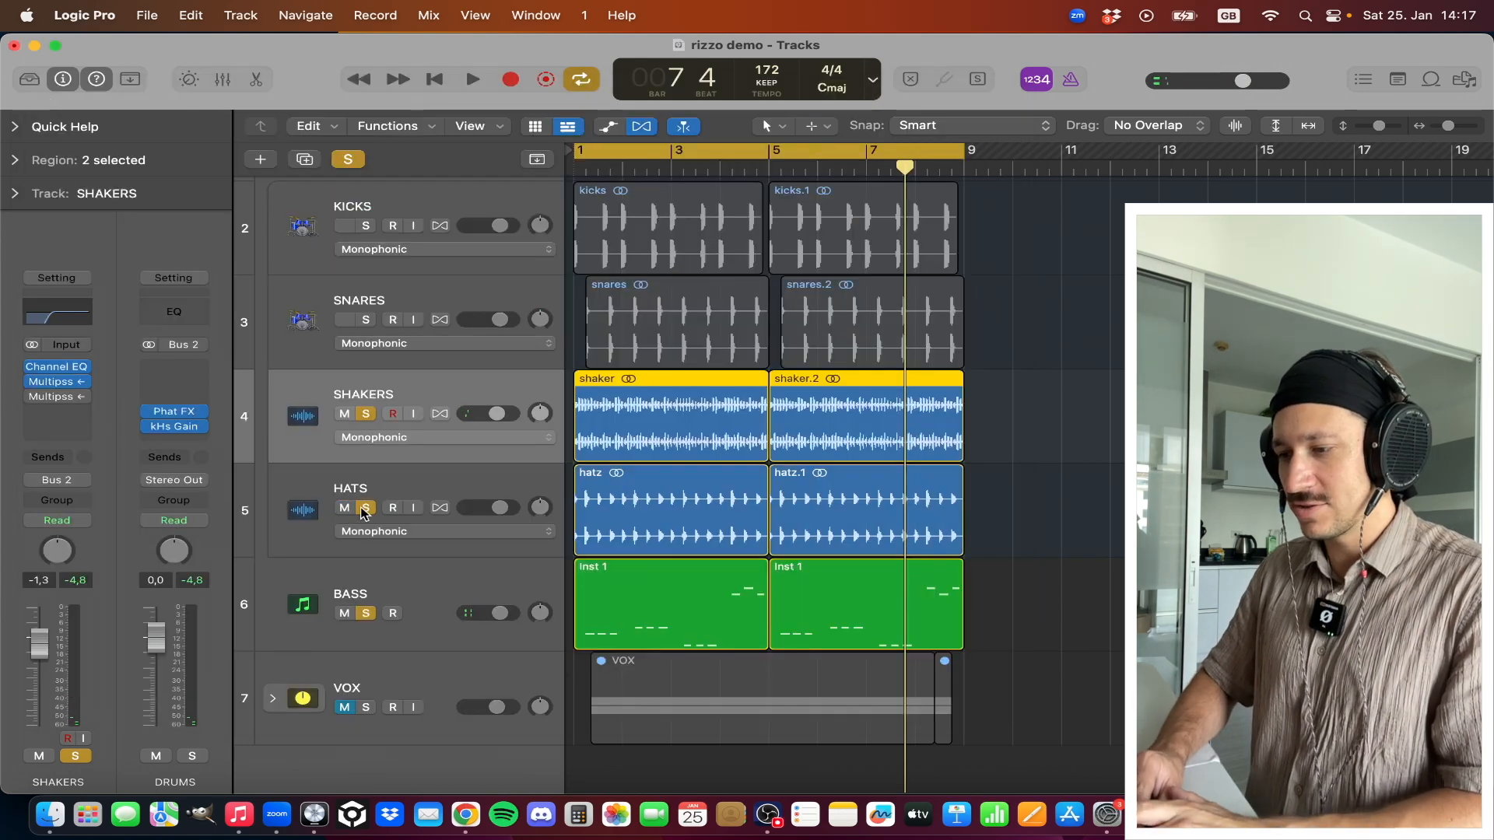
click(362, 490)
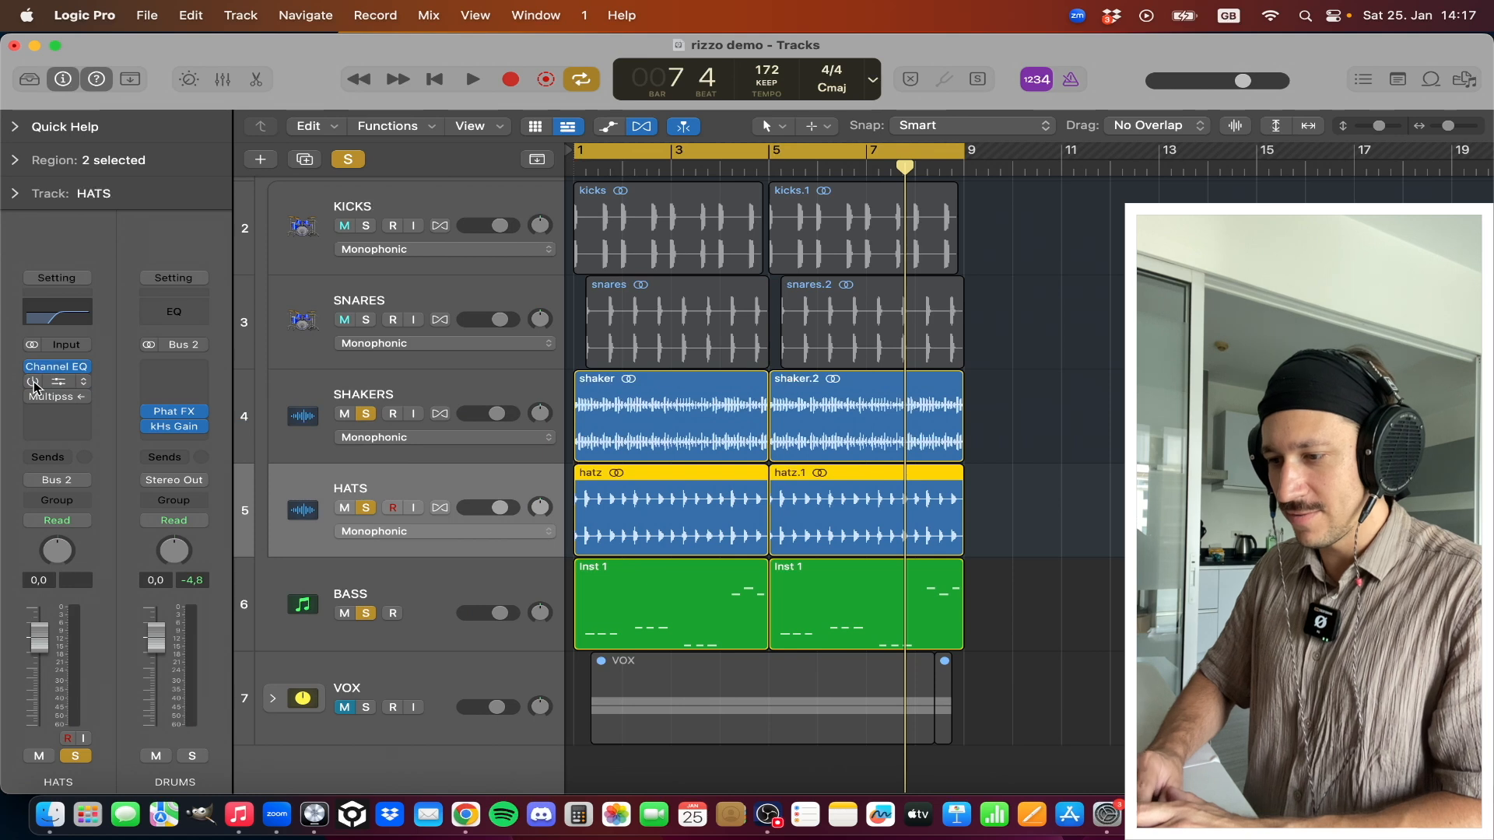
click(60, 385)
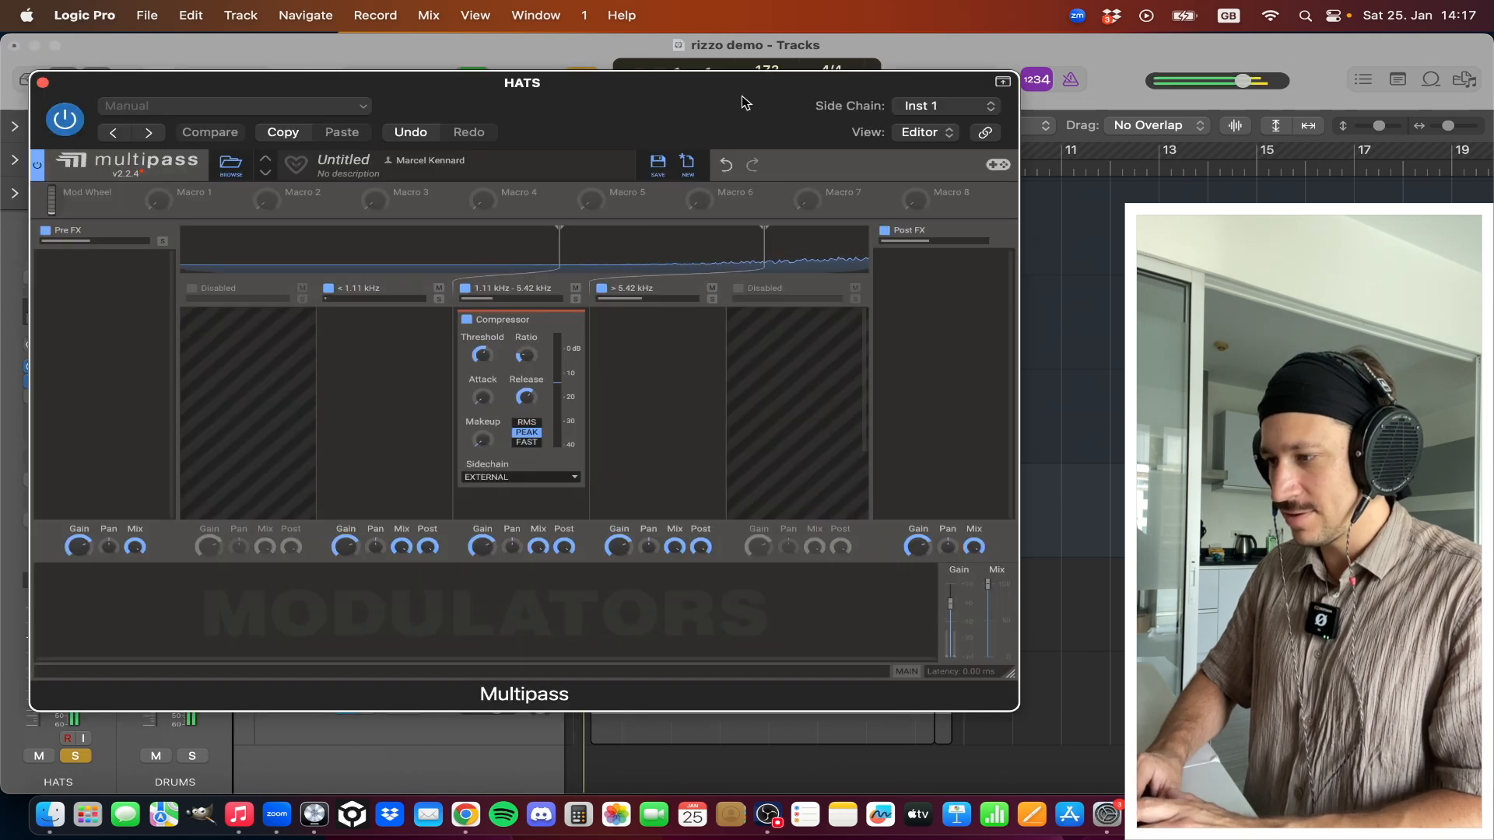
drag(739, 96, 748, 101)
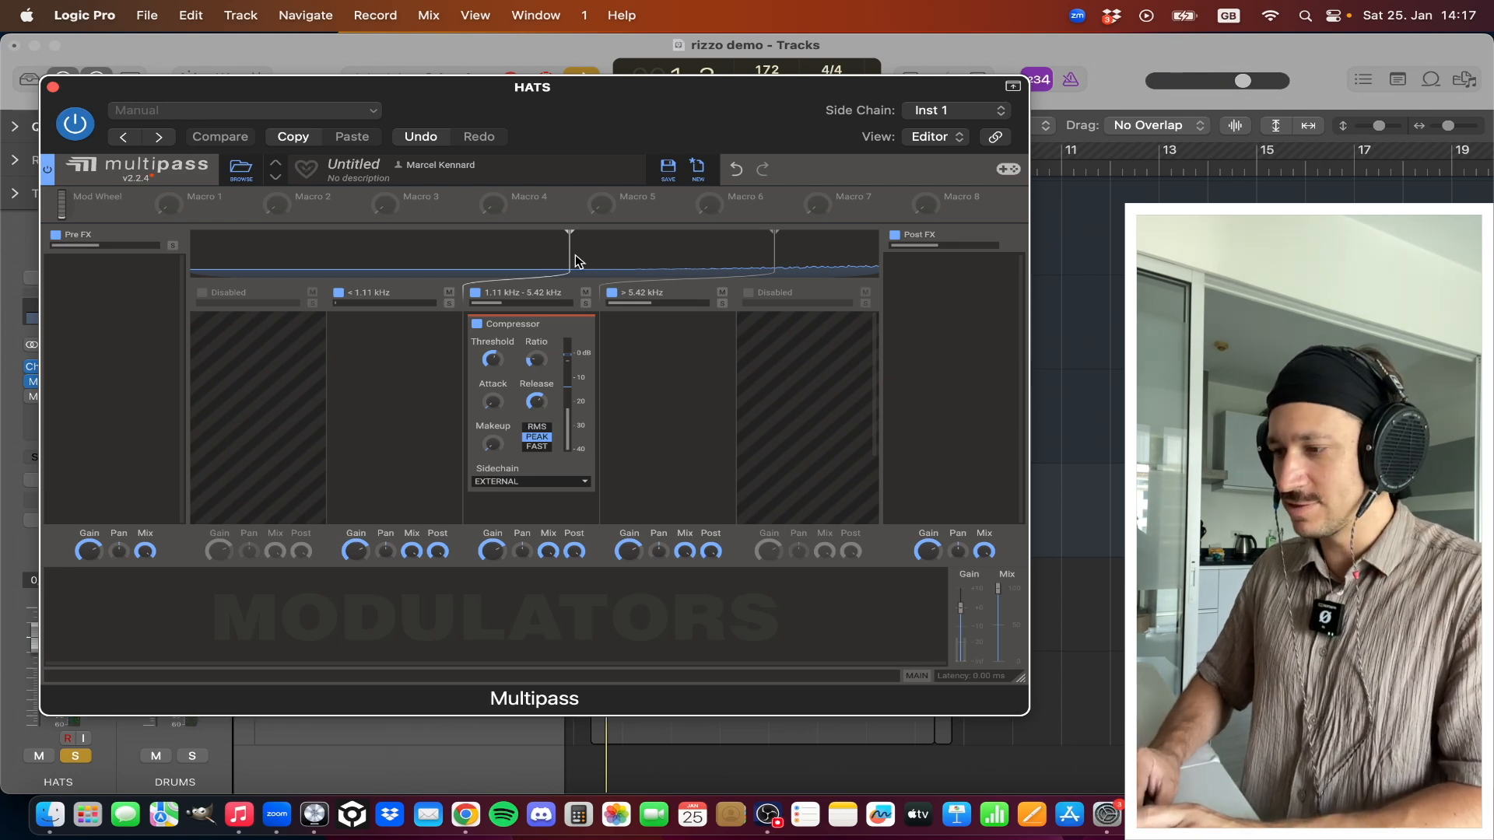
Set the HATS Multipass middle band to span 931 Hz to 5.24 kHz while listening, and close the plug-in
drag(570, 258, 552, 256)
drag(771, 246, 770, 251)
drag(545, 259, 542, 263)
mouse_move(492, 363)
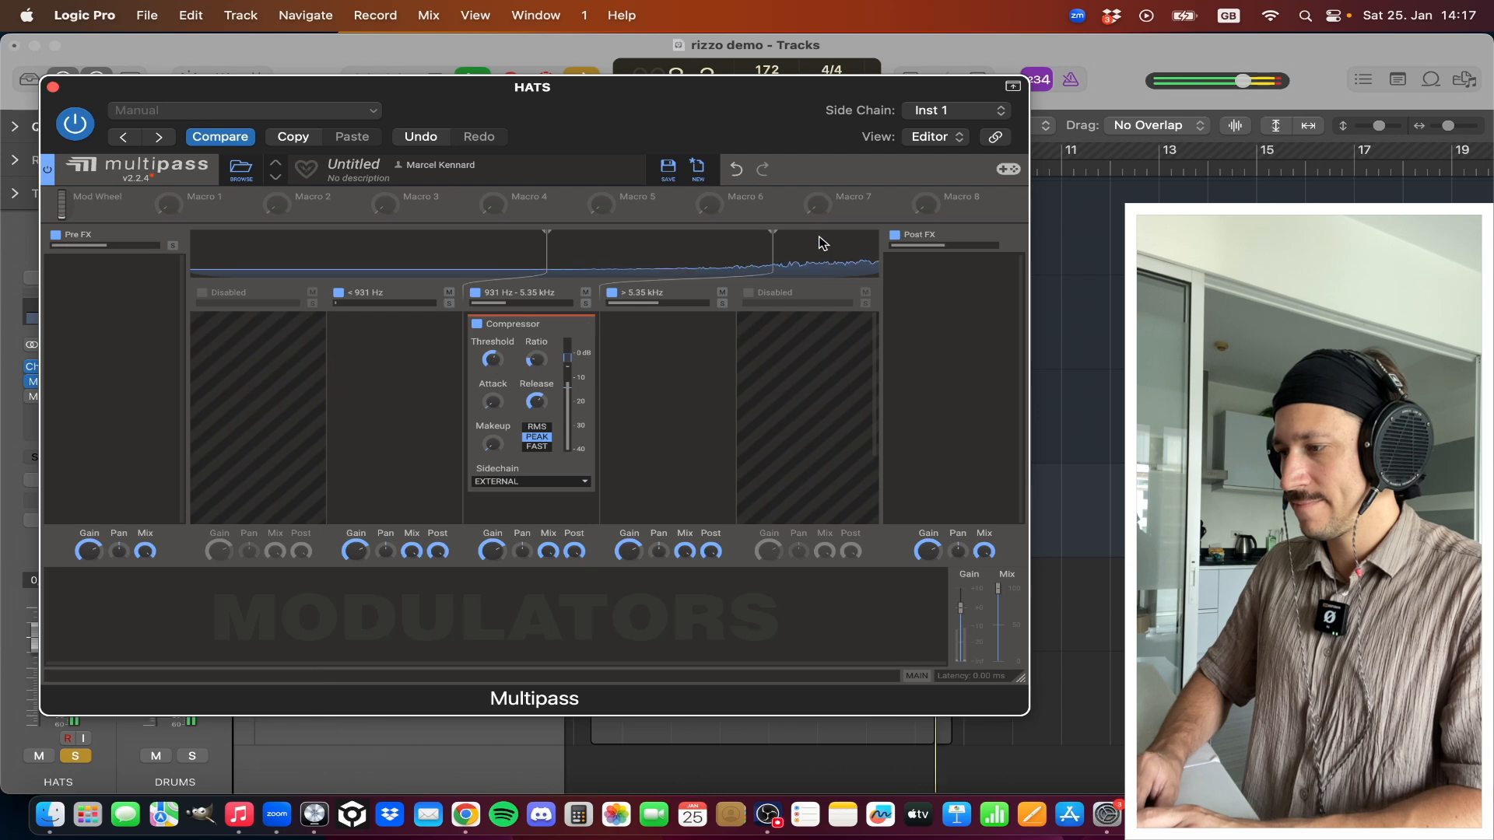
drag(774, 251, 772, 252)
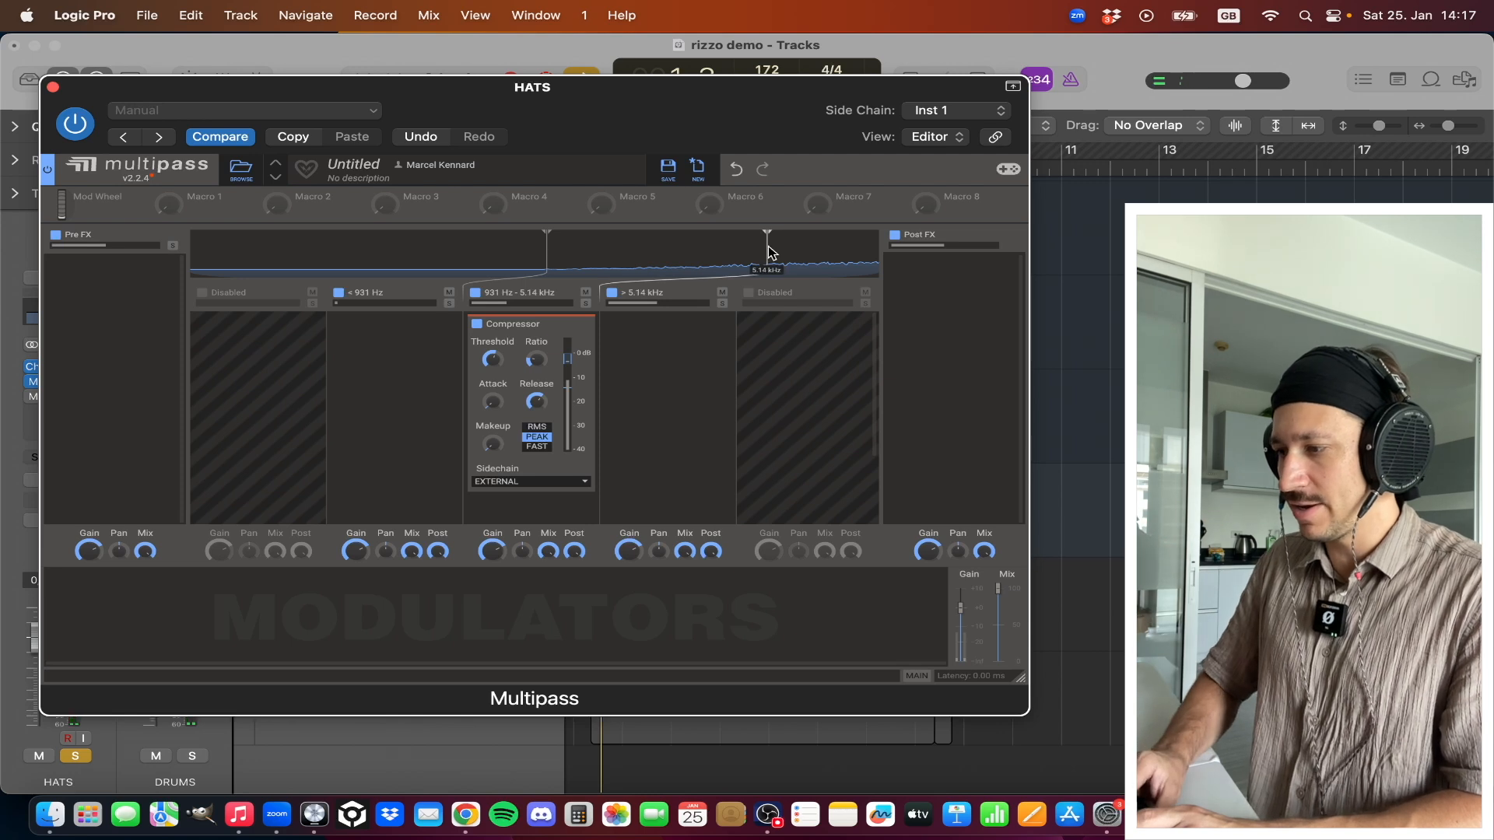
key(space)
mouse_move(771, 246)
mouse_down()
mouse_move(784, 248)
mouse_move(771, 250)
mouse_up()
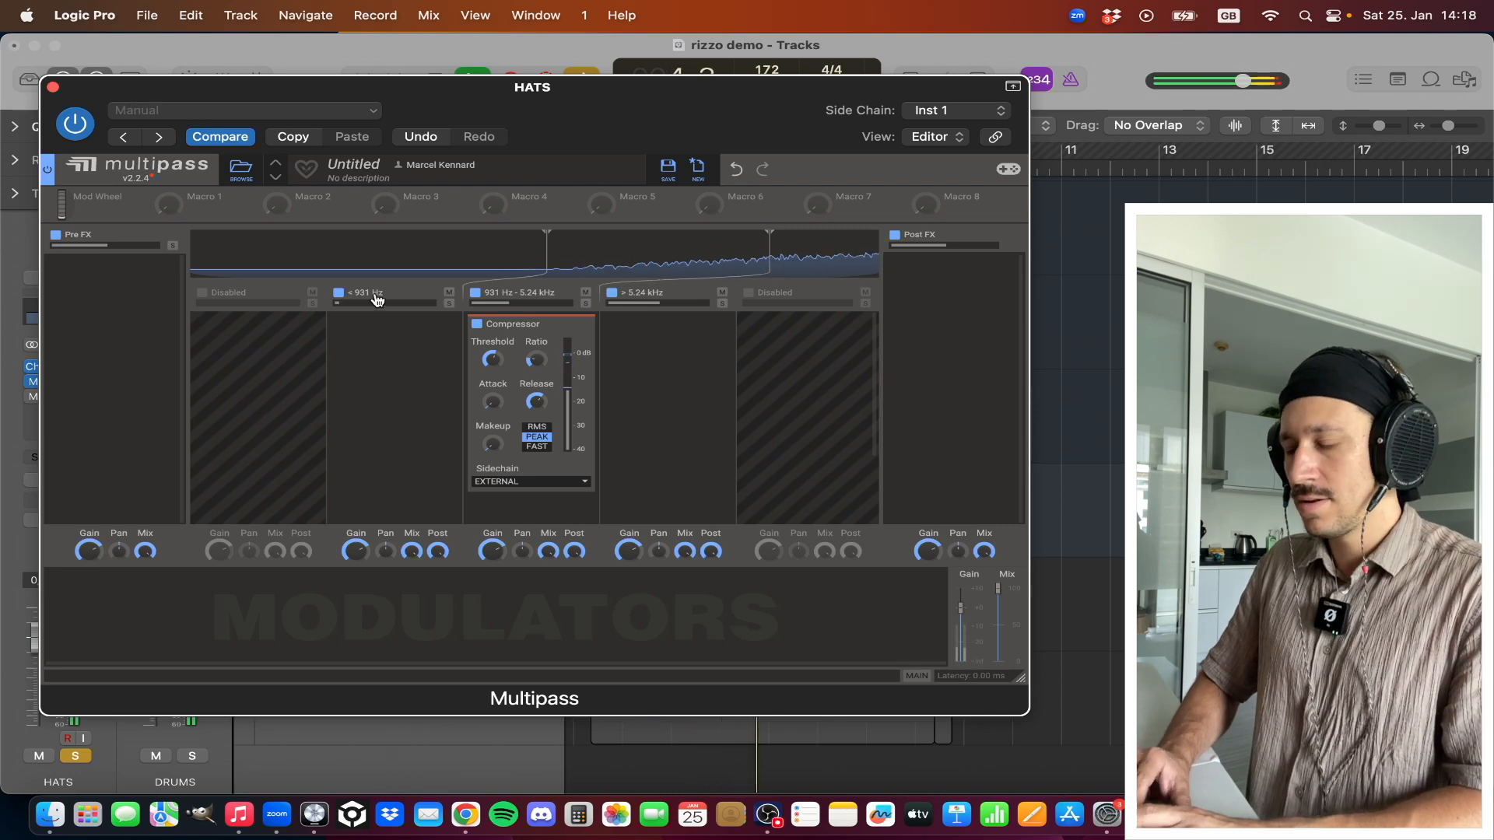
click(53, 87)
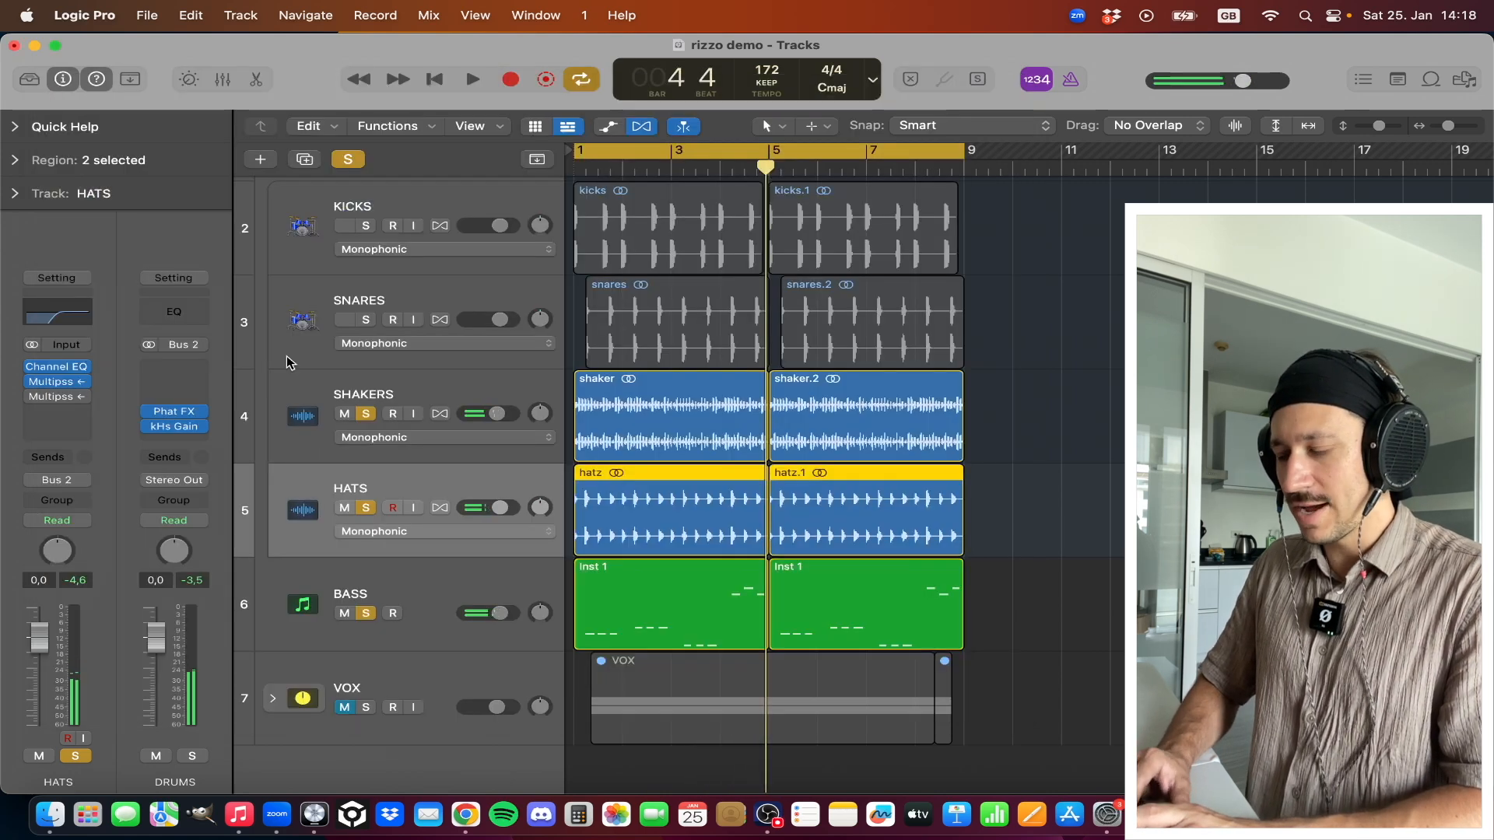
Clear the solos on SHAKERS, HATS and BASS, and play the drums and bass with VOX still muted
click(365, 709)
drag(365, 708, 374, 367)
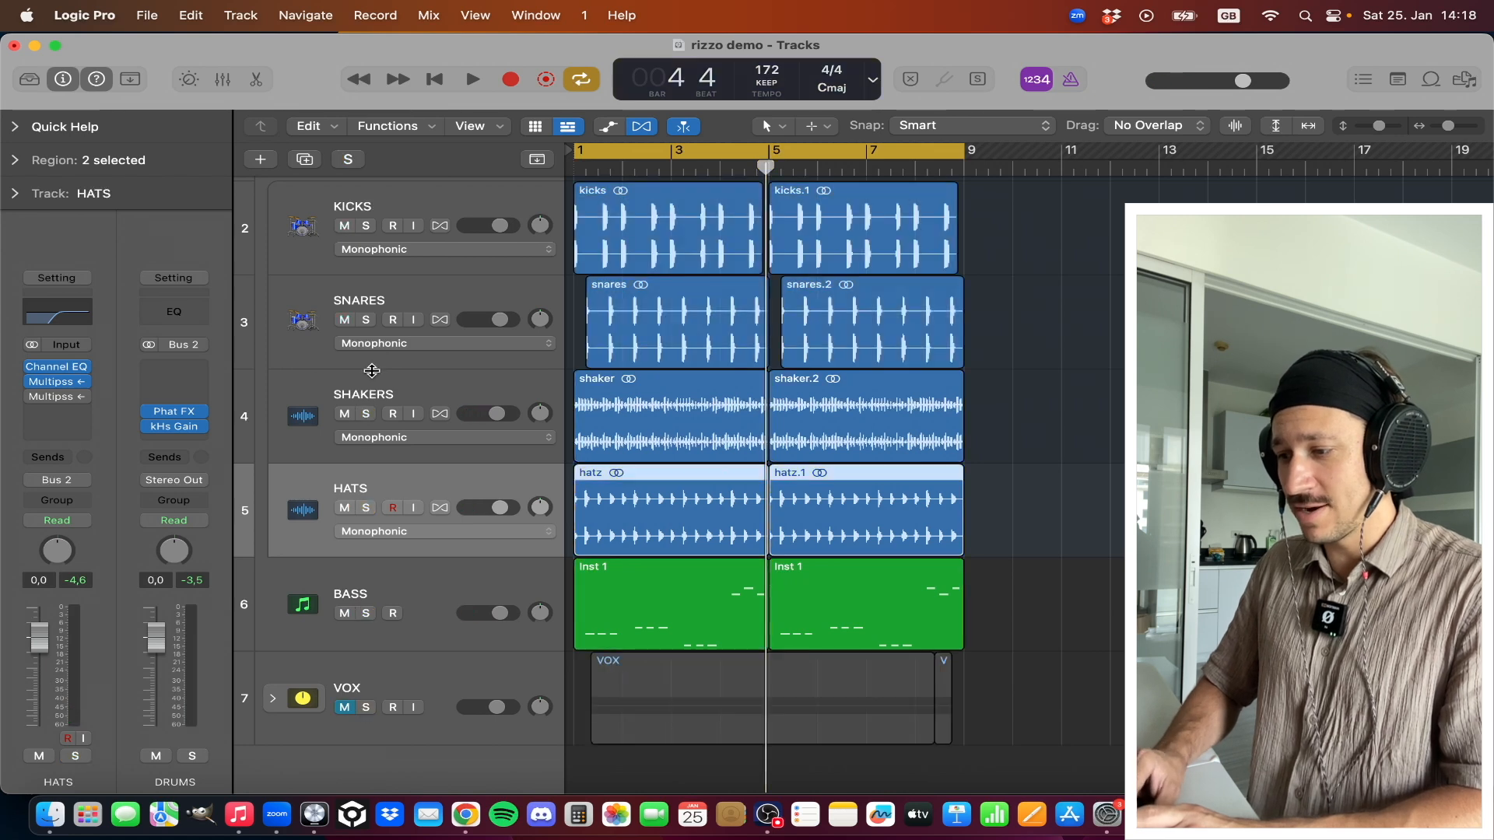
key(space)
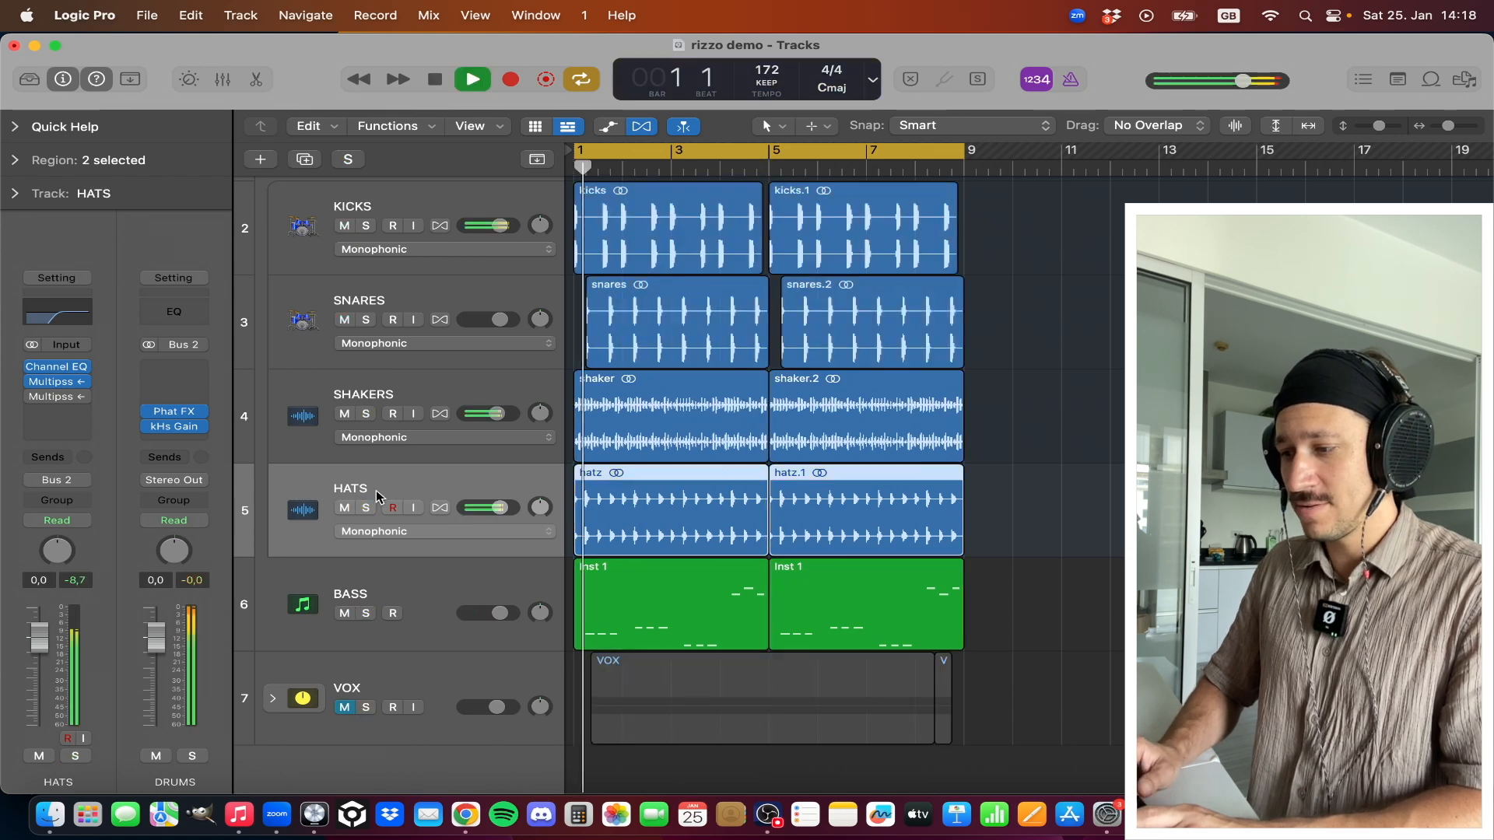
Stop playback, unmute VOX, and play the full mix from the start
key(space)
click(345, 707)
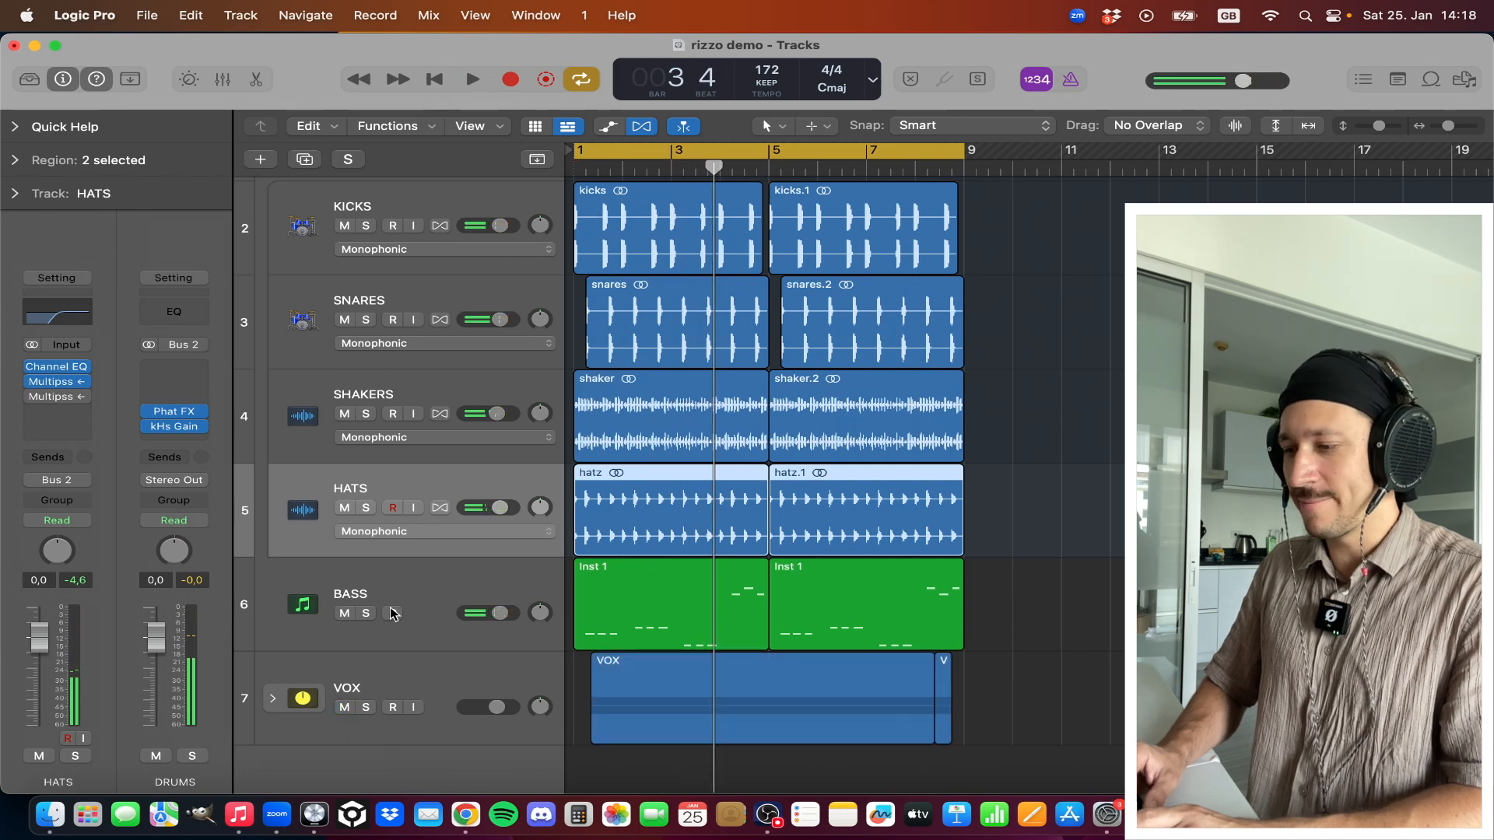
key(space)
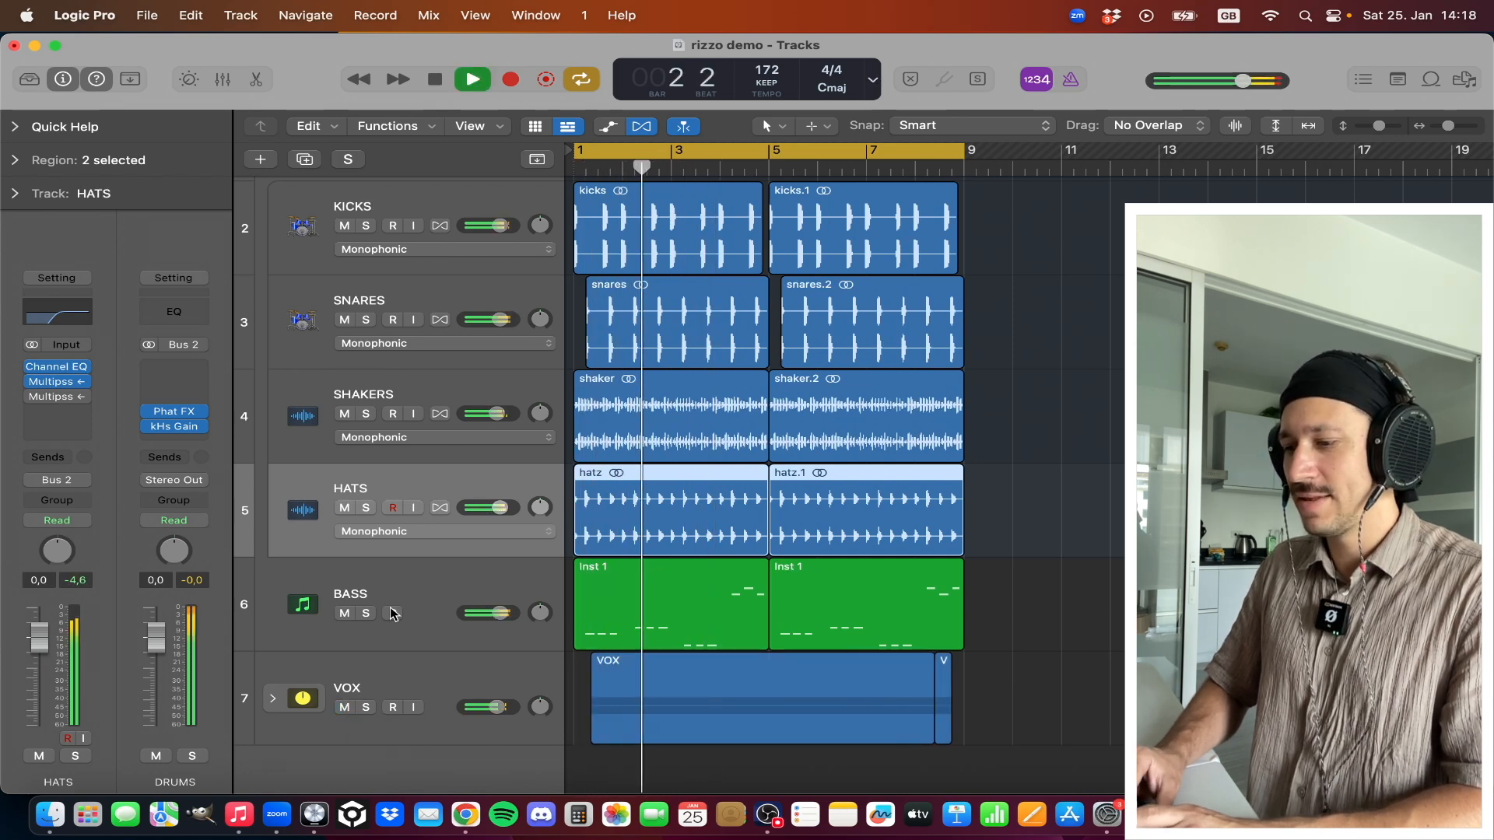
Stop playback, select the BASS track, and look at its Current synth before closing the plug-in
key(space)
click(378, 591)
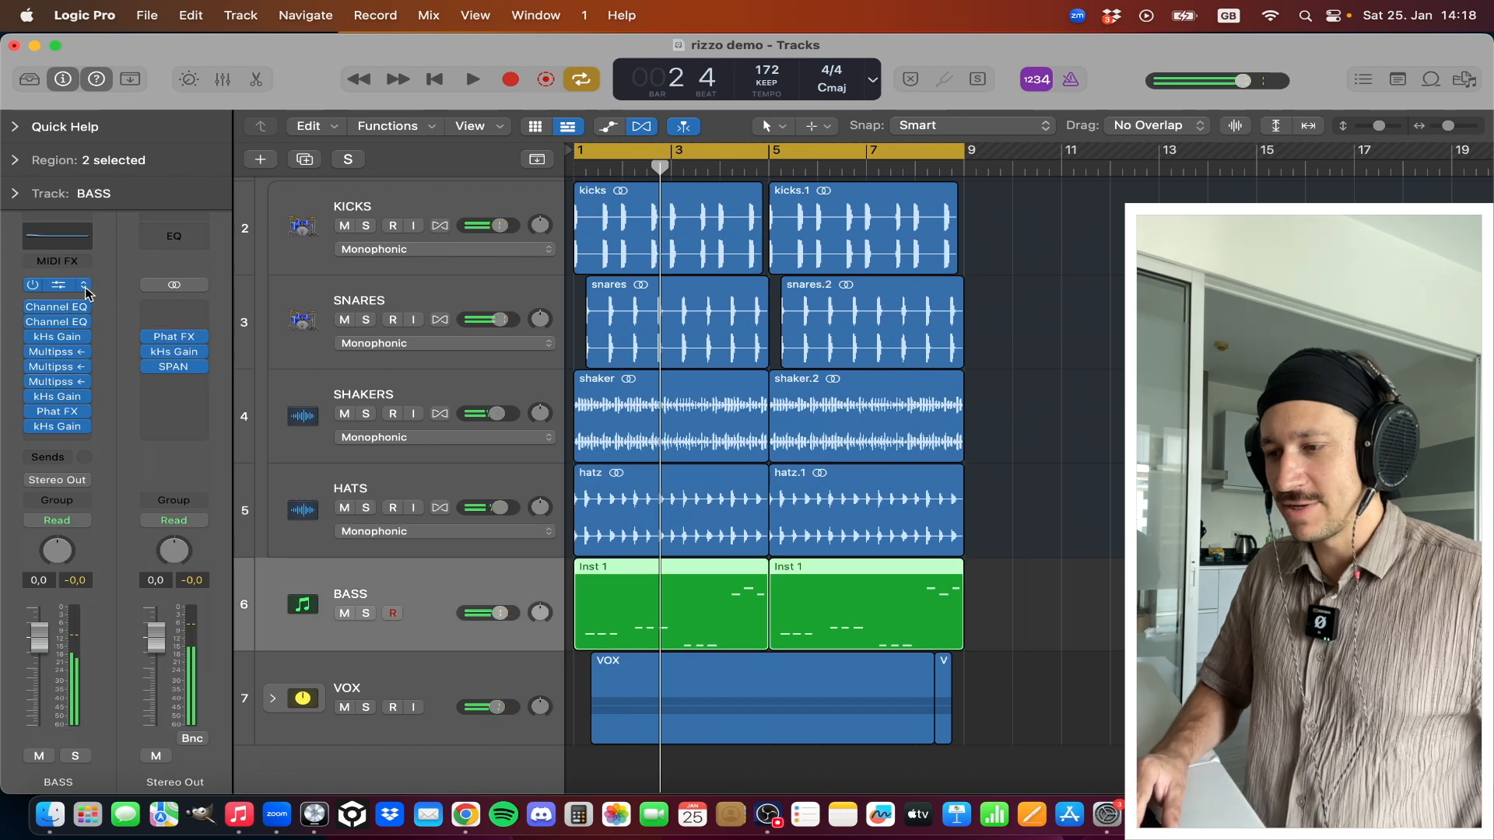
click(59, 286)
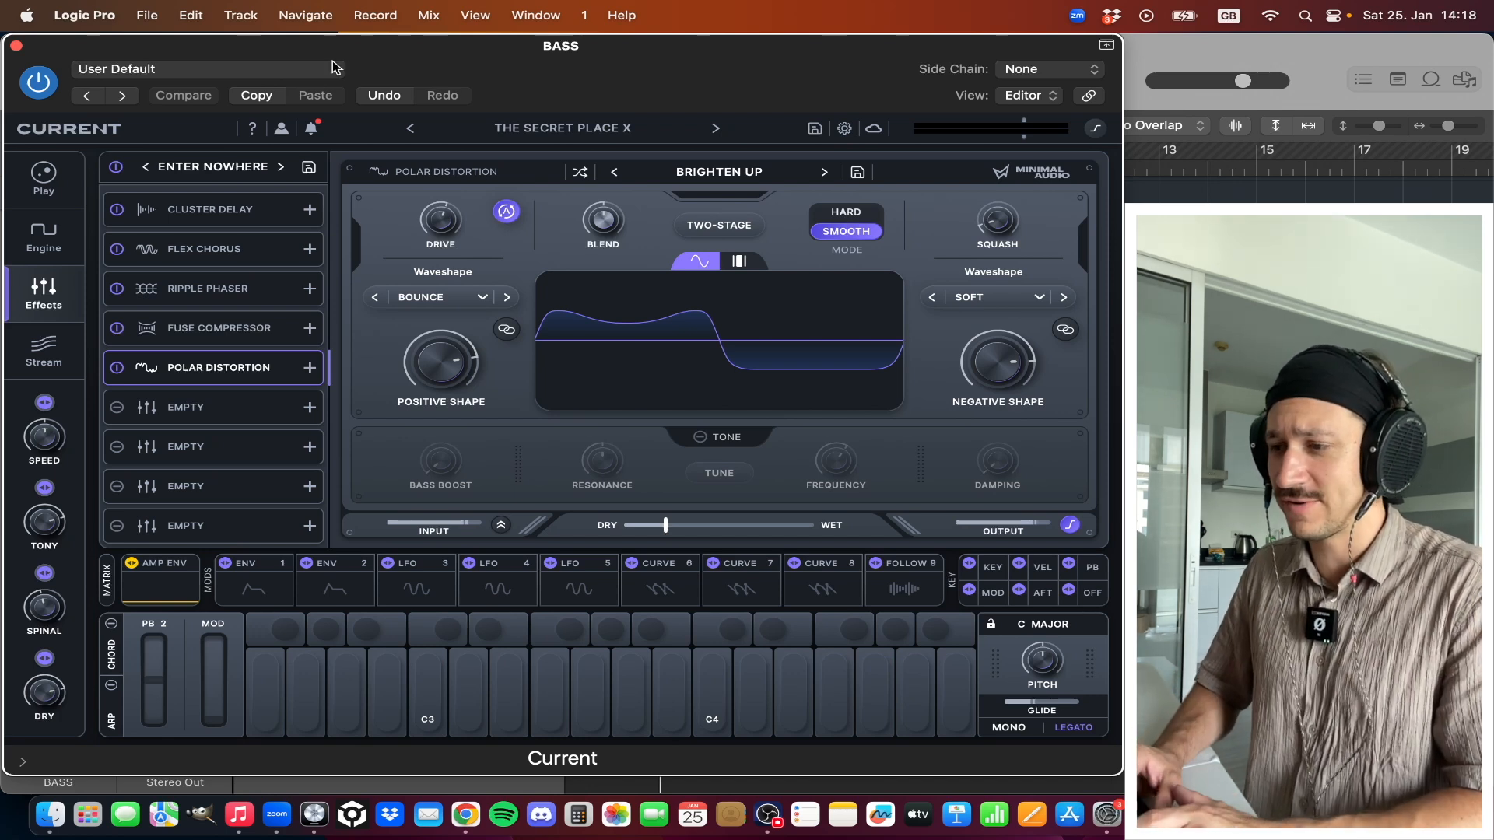
click(16, 47)
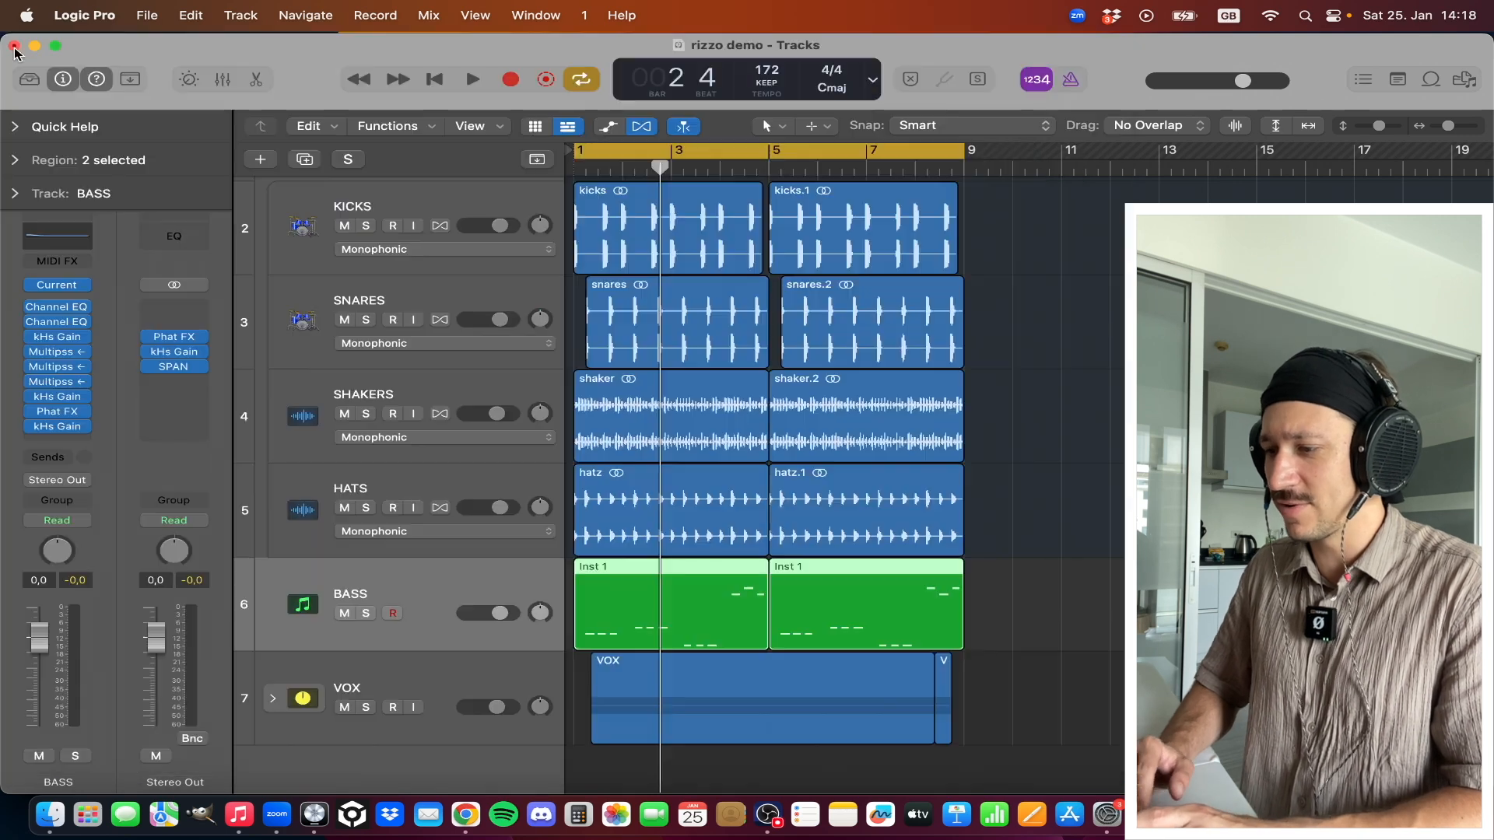
Deselect the bass regions and play a short stretch of the full mix from the start
click(1045, 568)
key(space)
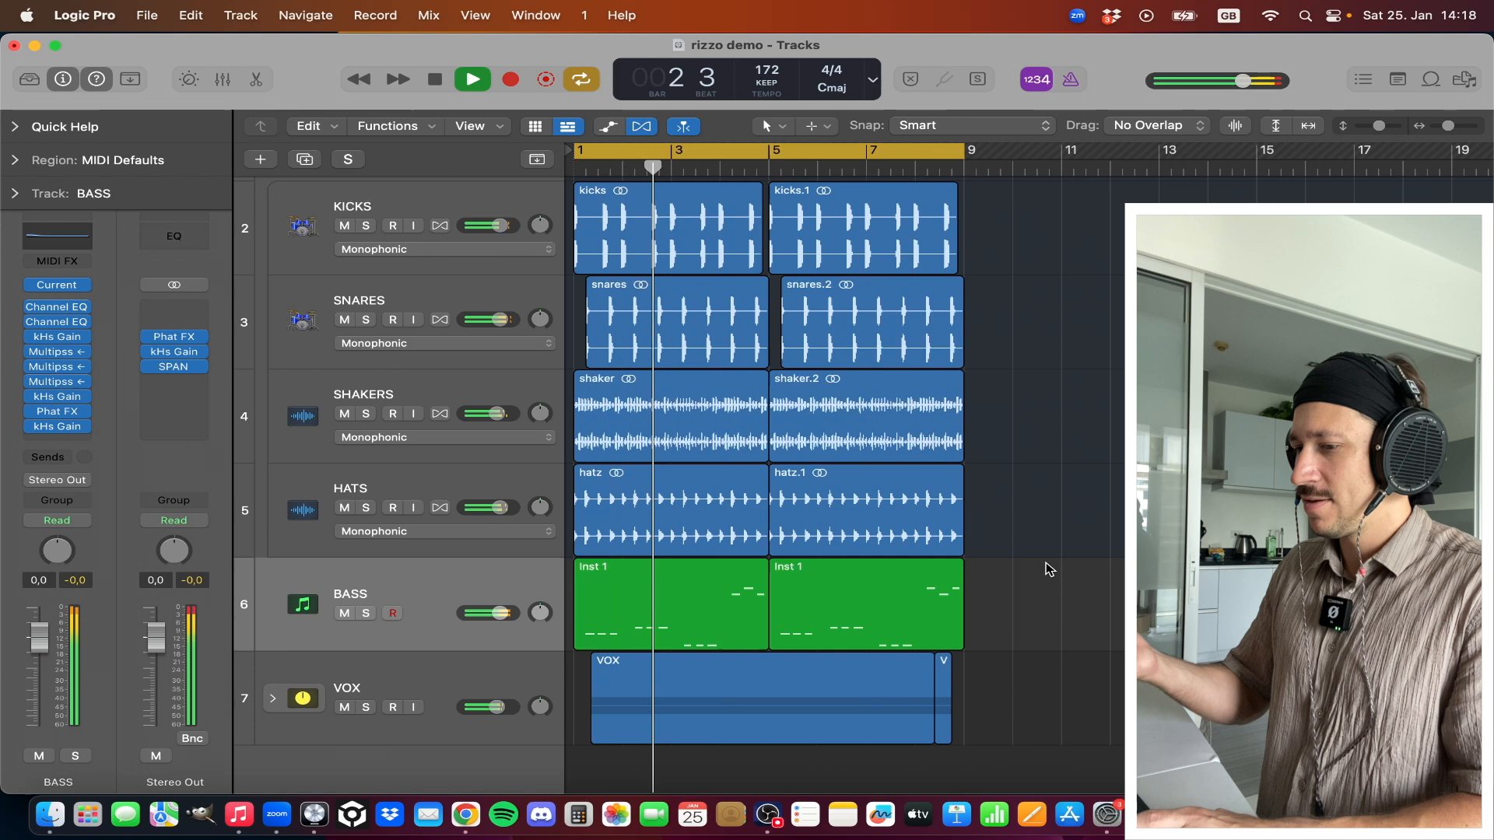
key(space)
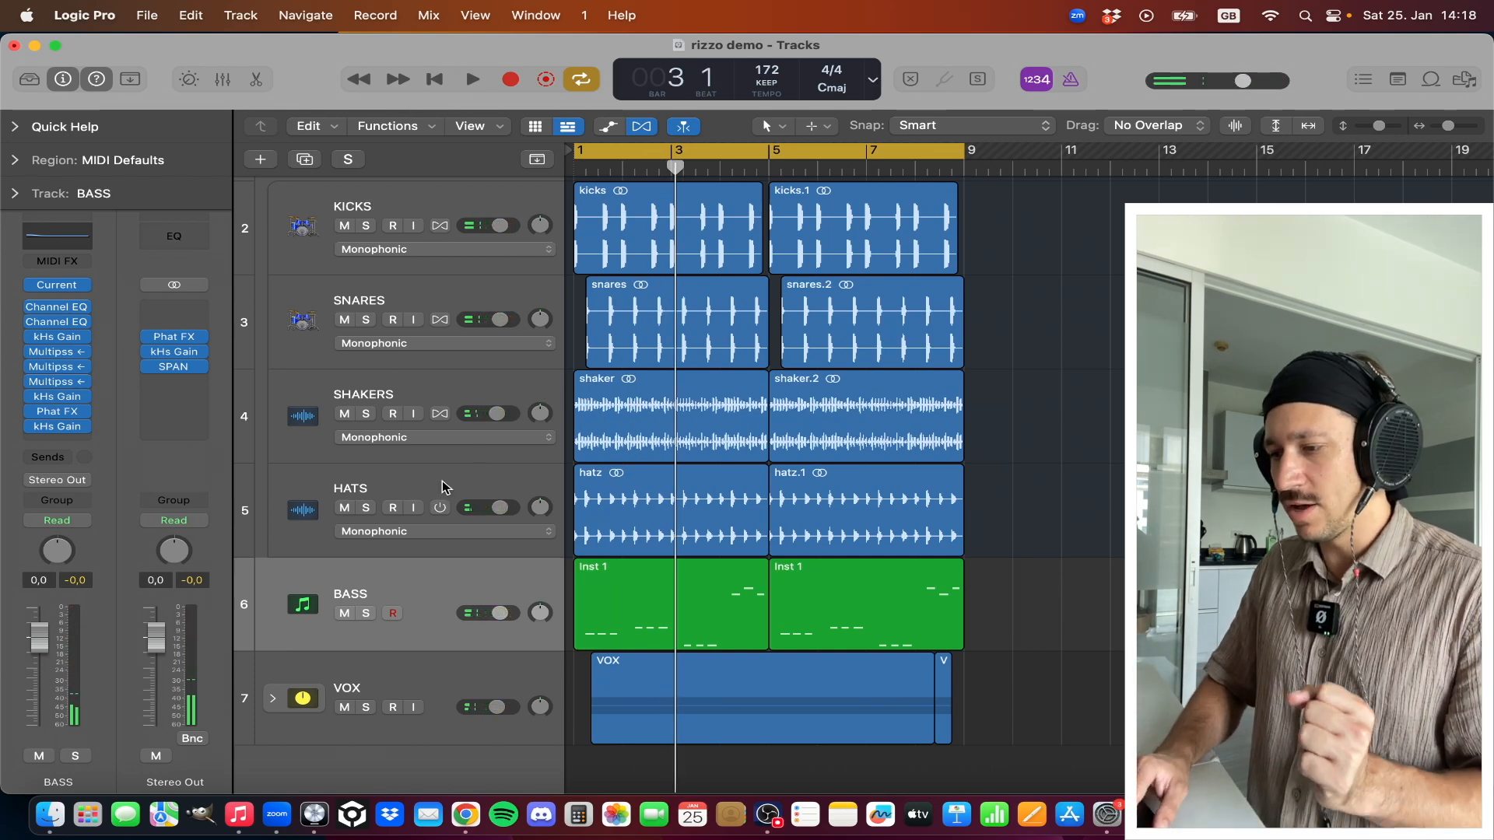
Select SHAKERS, enable and check its second Multipass, and solo SHAKERS, HATS and VOX
click(395, 426)
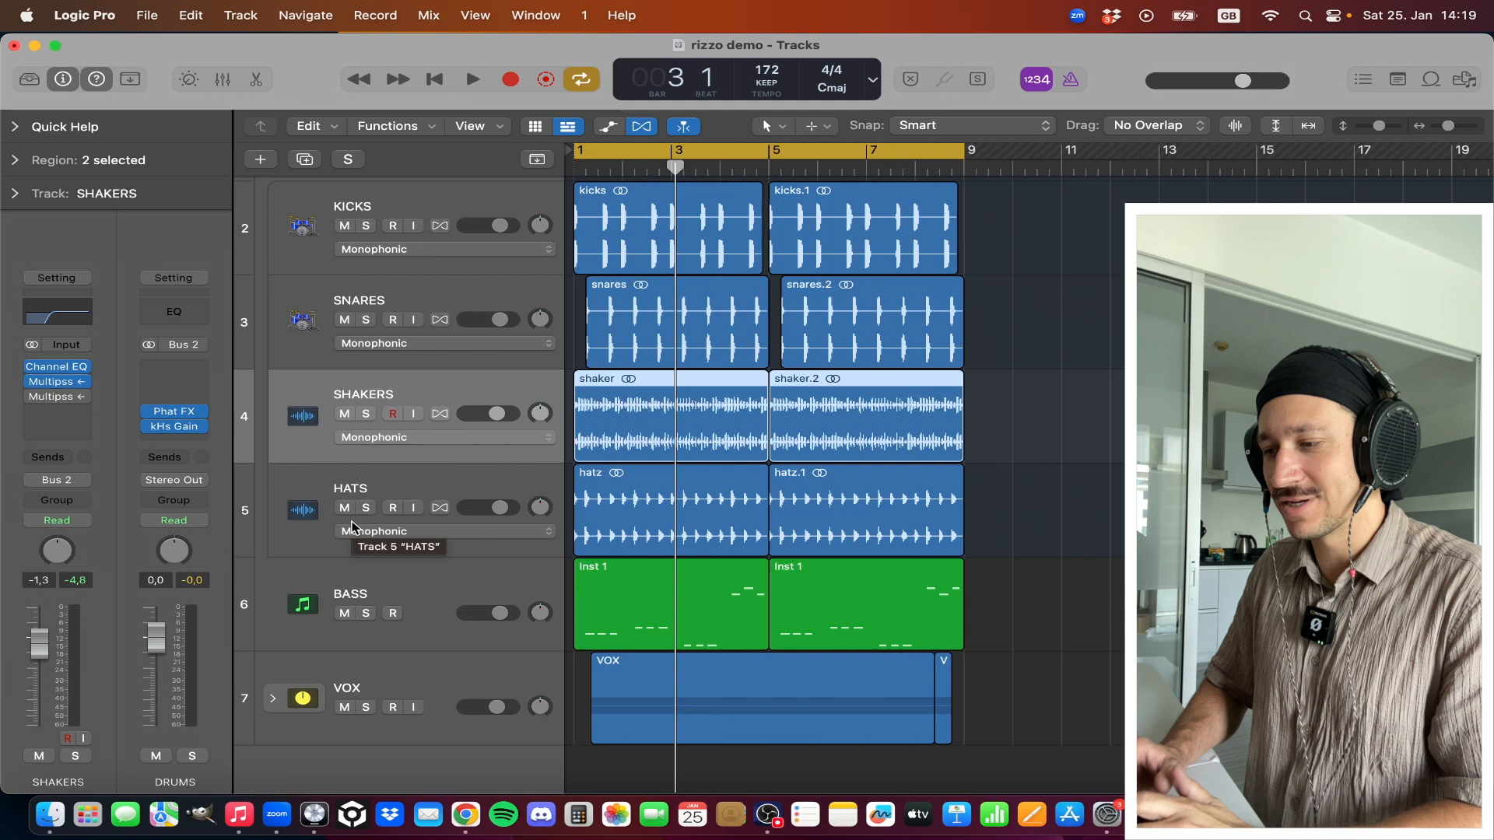
click(59, 398)
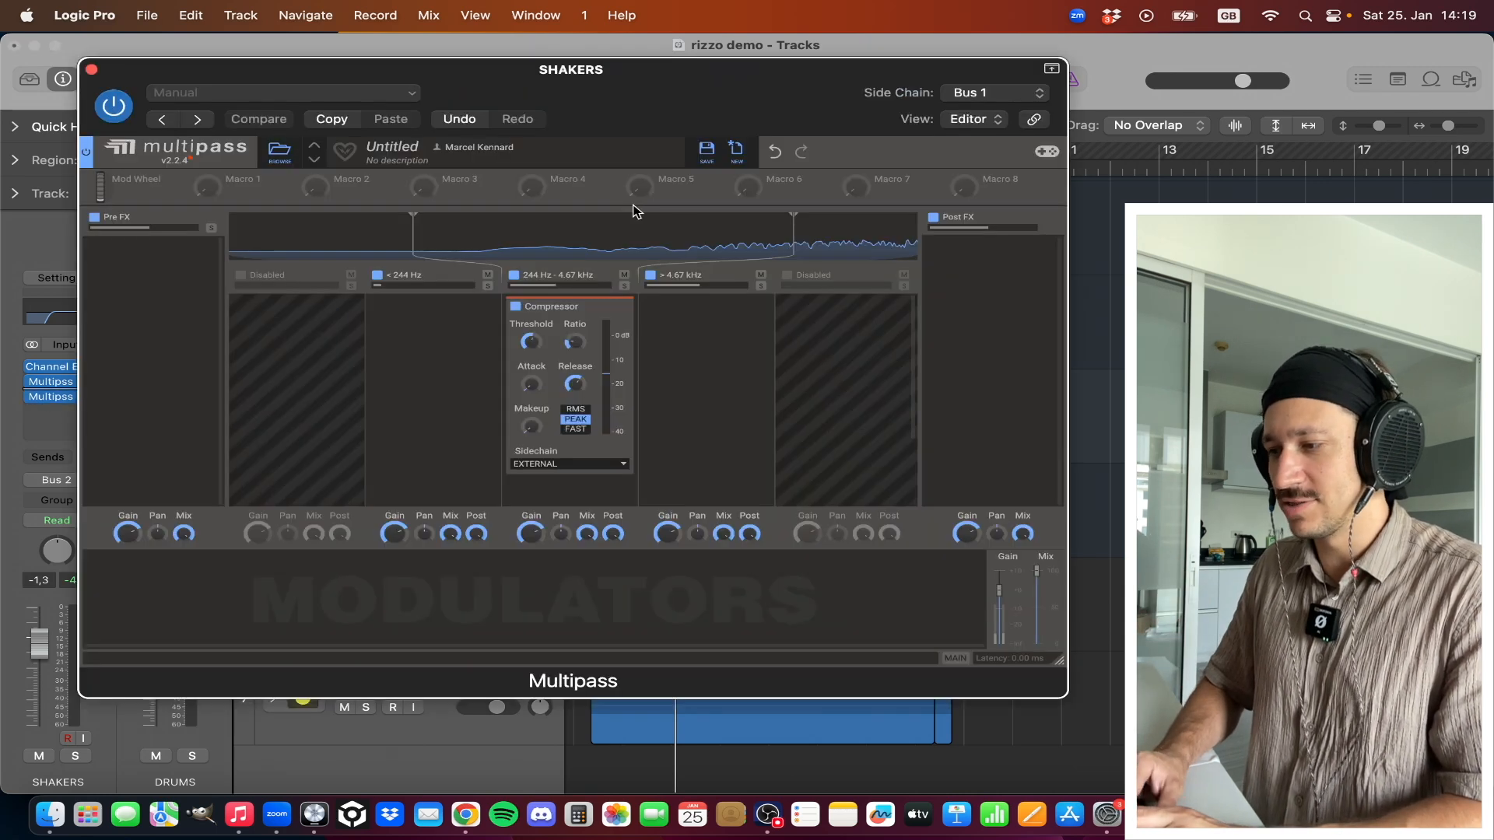
drag(524, 81, 667, 91)
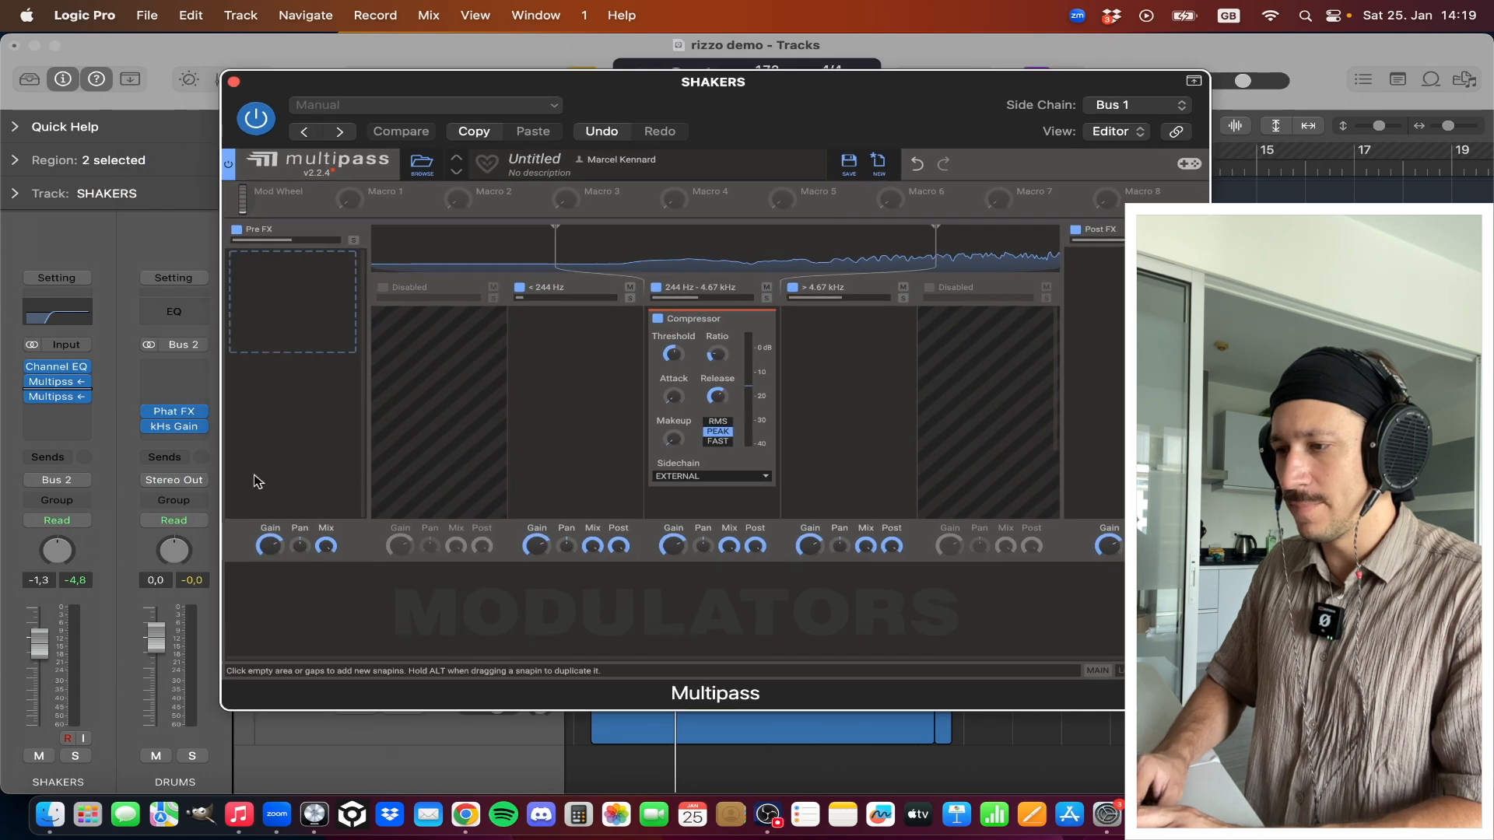
click(236, 82)
click(367, 413)
click(366, 508)
click(366, 708)
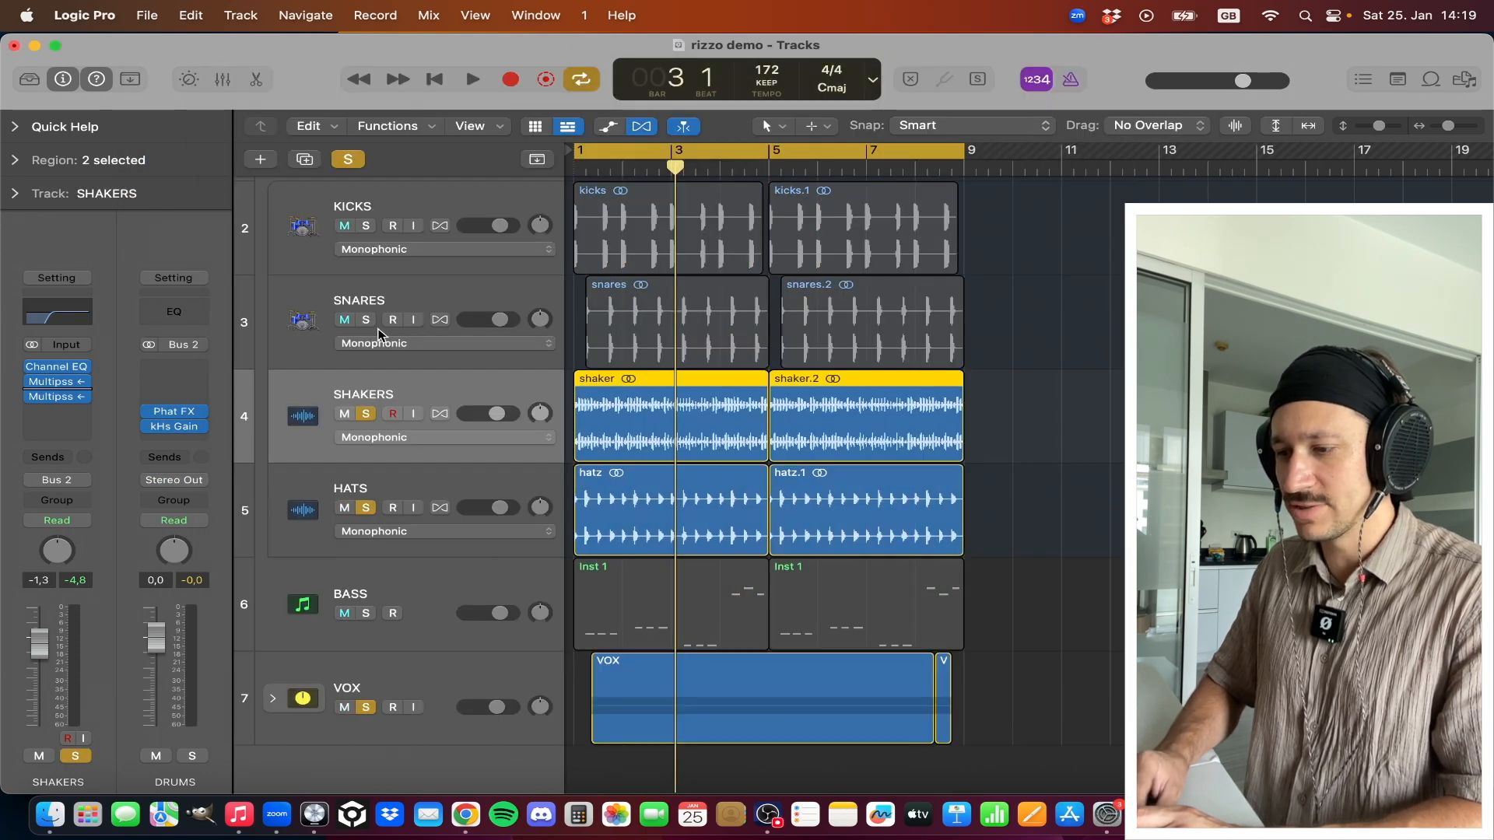
Reopen the second Multipass on SHAKERS and adjust the middle band's crossover frequencies while listening to the soloed tracks
click(57, 396)
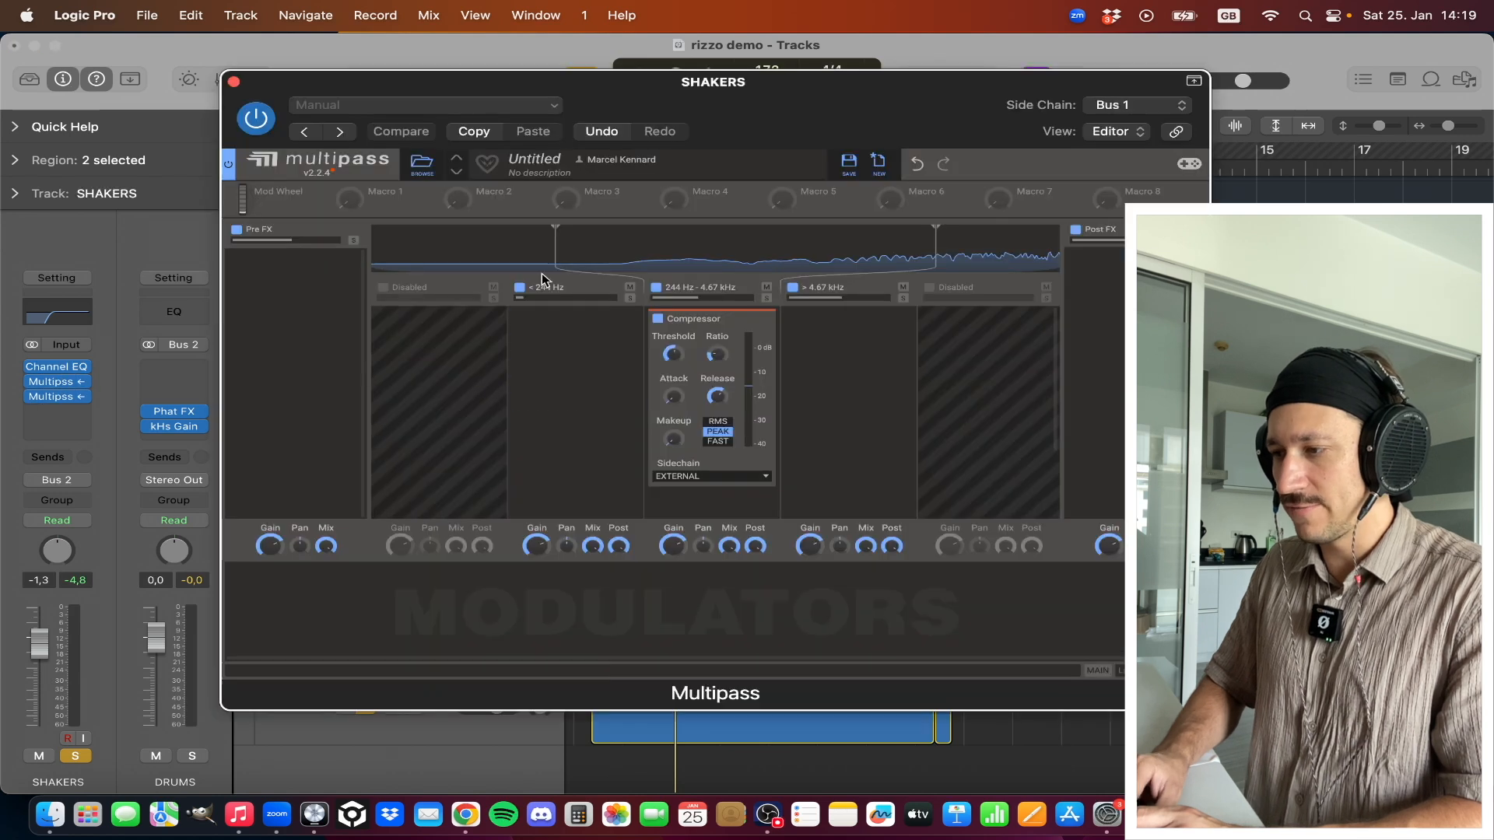
click(558, 103)
click(428, 71)
drag(433, 72, 330, 67)
drag(436, 246, 436, 235)
drag(818, 241, 823, 241)
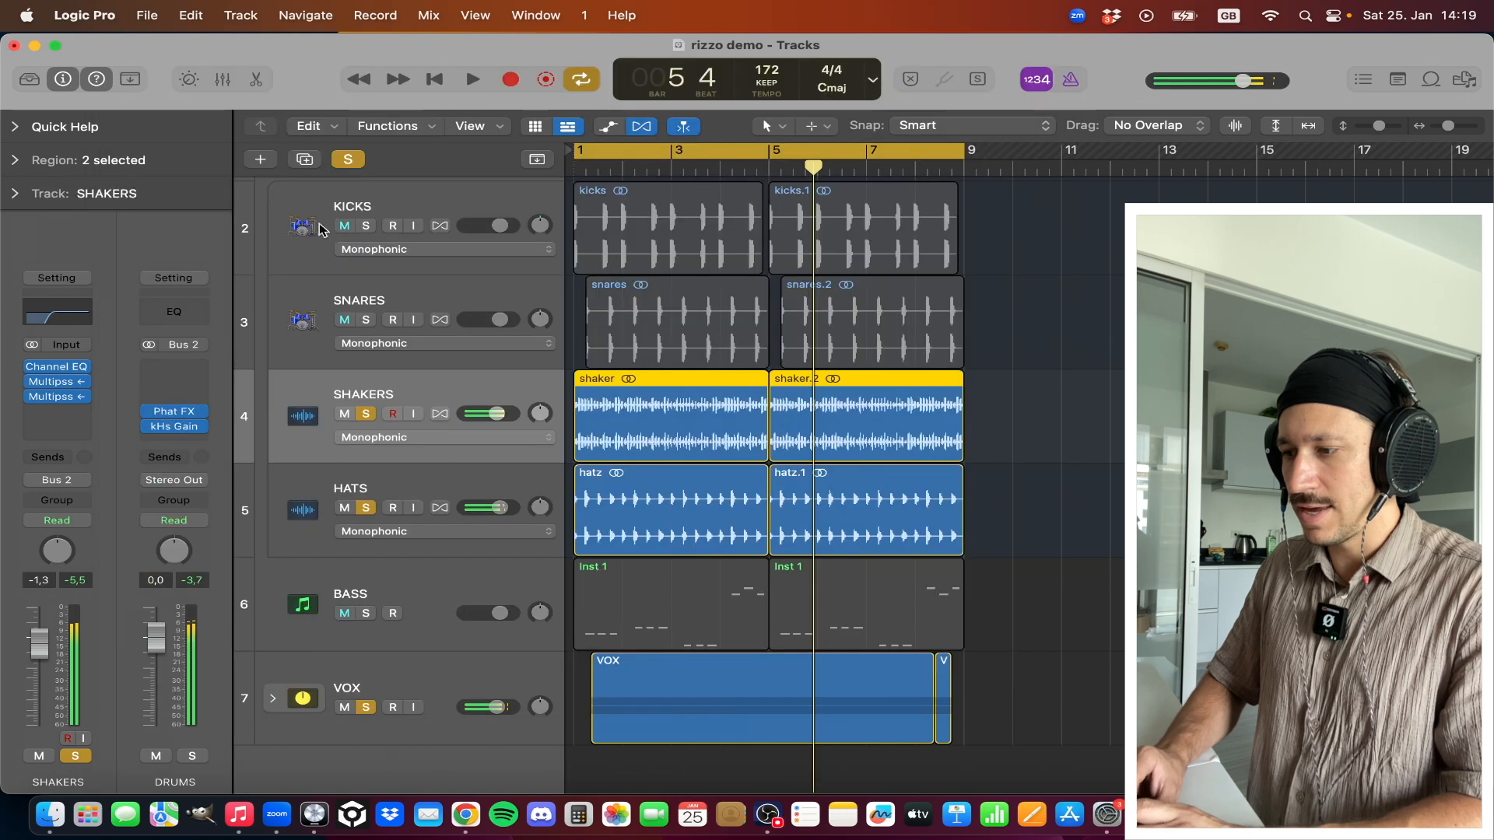
Select HATS, and enable and open its second Multipass
click(420, 496)
click(32, 392)
click(55, 394)
click(34, 397)
click(71, 397)
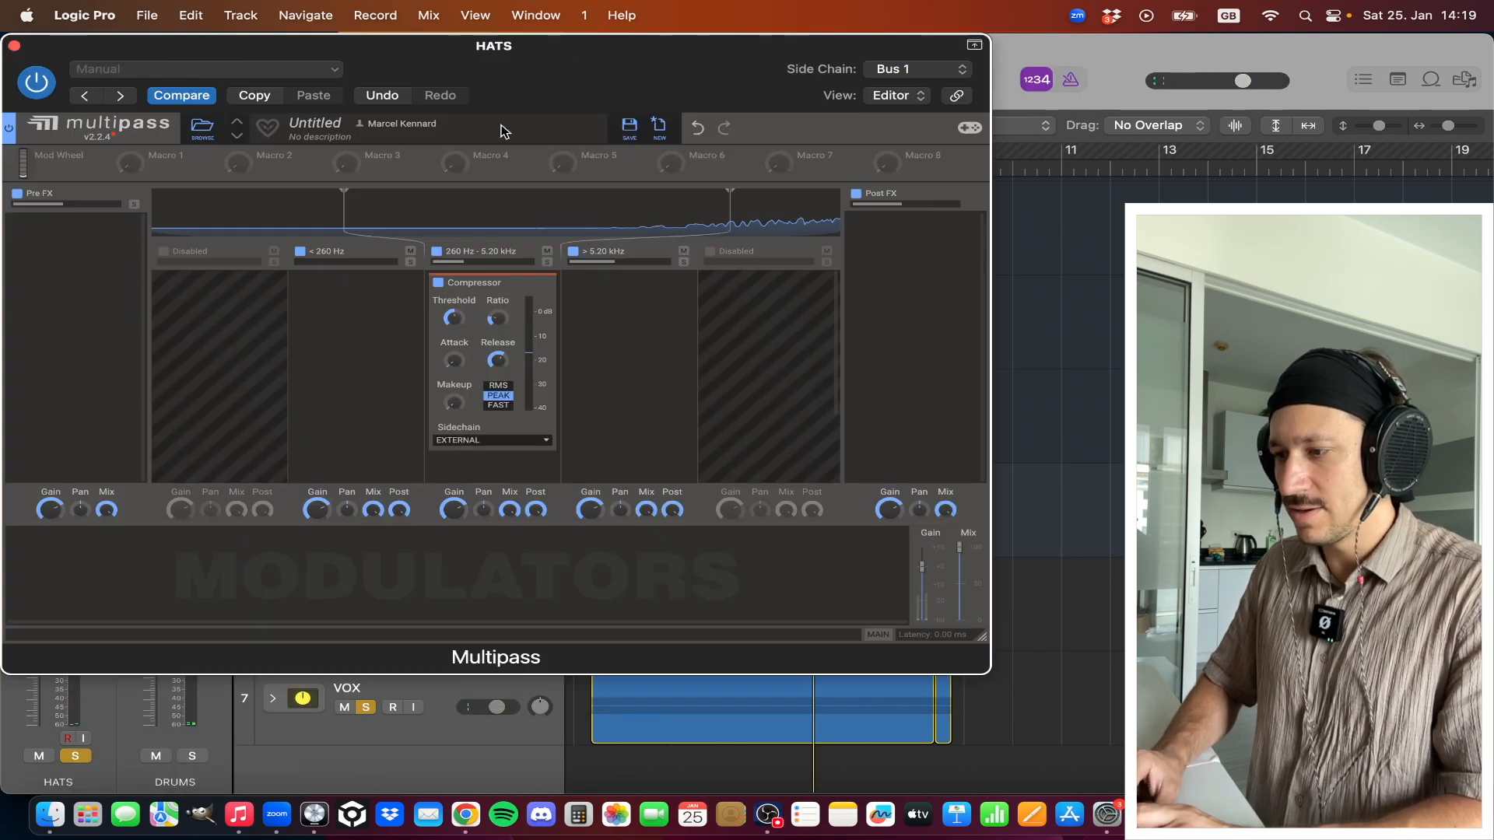
Set the middle band of the HATS Multipass to span 283 Hz to 5.60 kHz during playback, close the plug-in and stop
drag(345, 212, 355, 204)
key(space)
drag(729, 214, 739, 214)
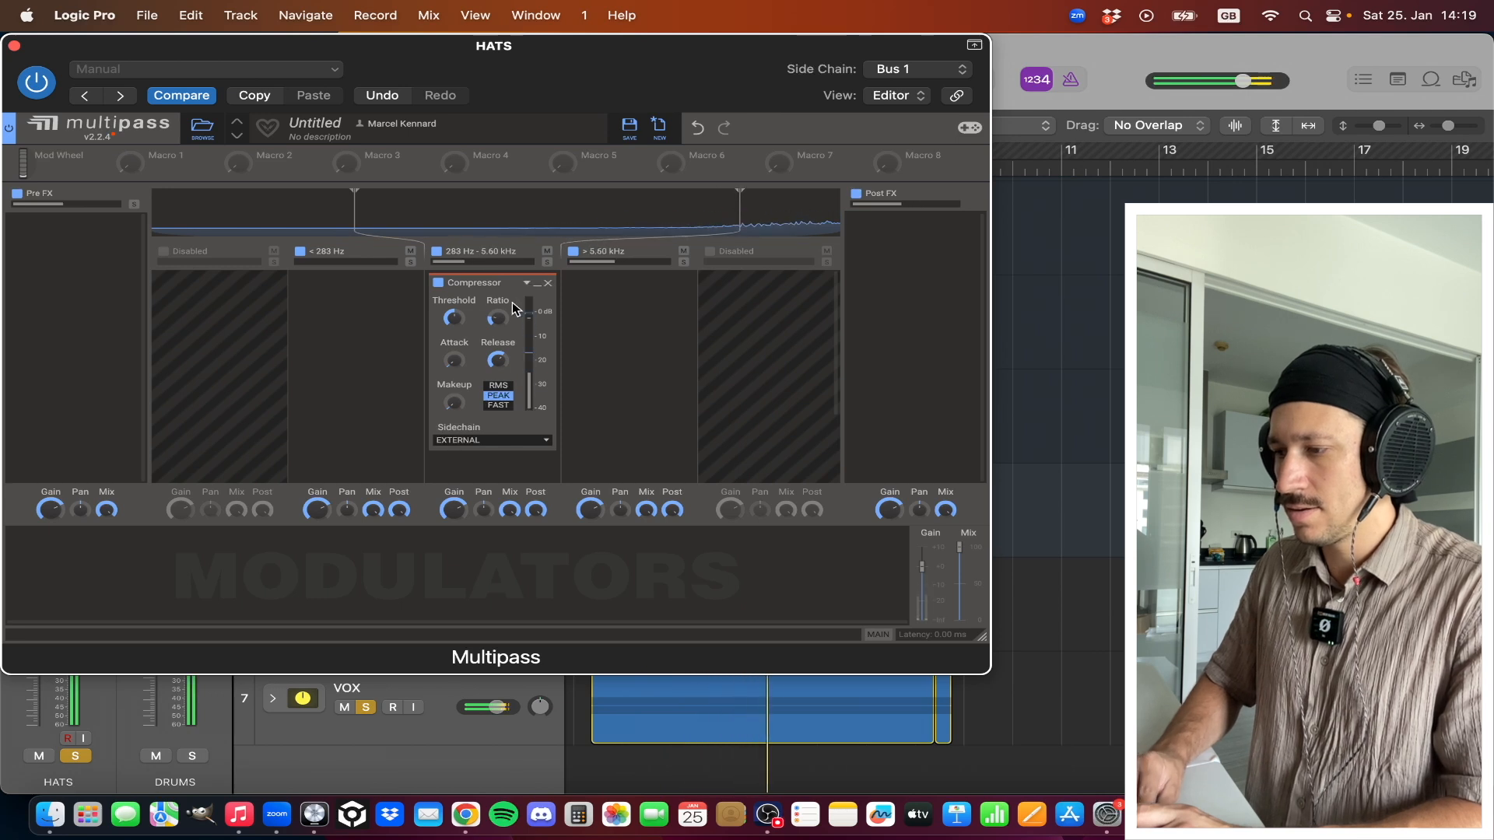
click(14, 45)
key(space)
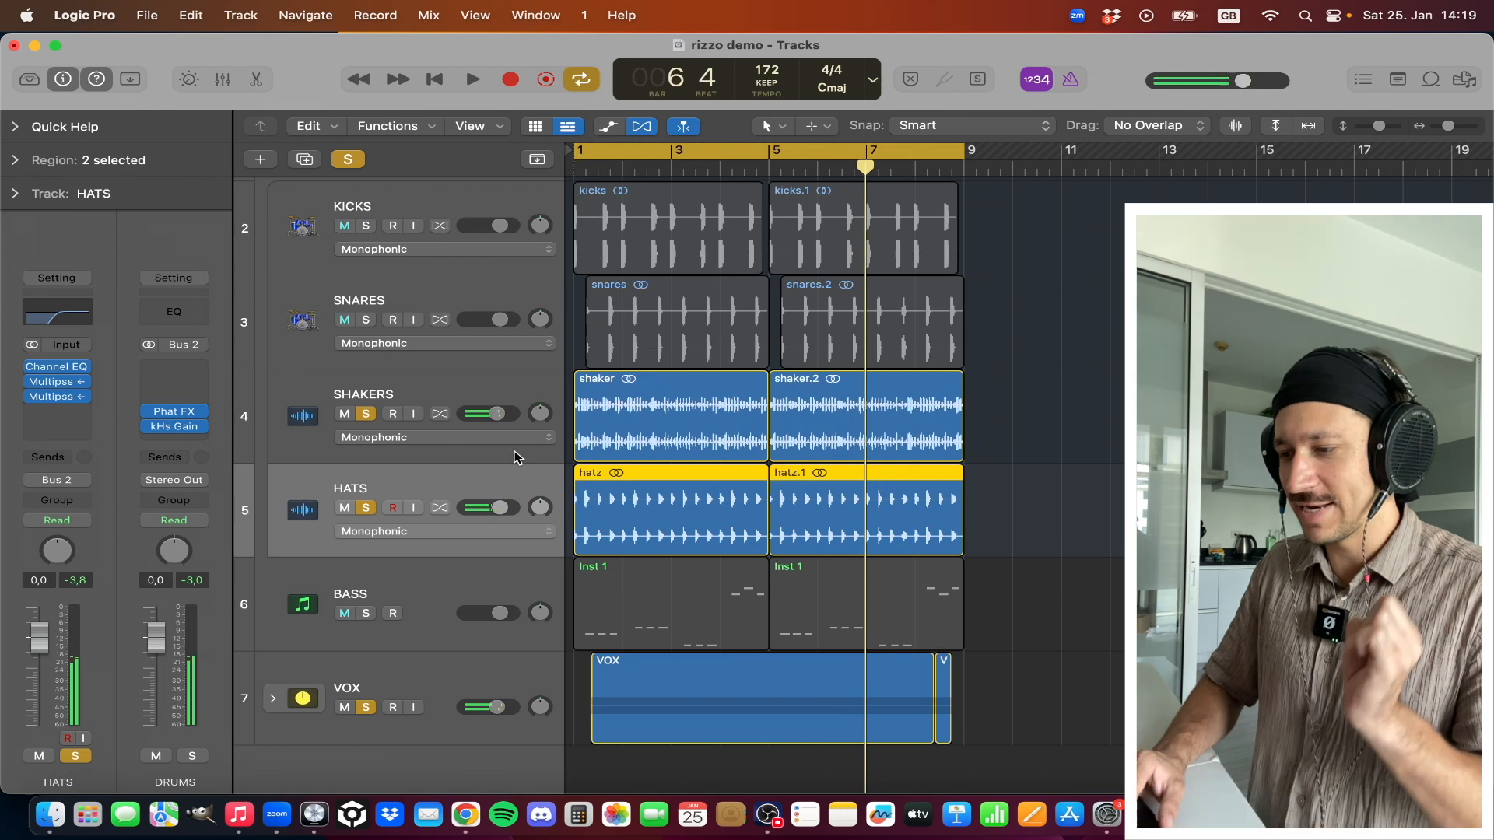
Clear all solos on SHAKERS, HATS, BASS and VOX, fit all tracks in view, and play the full mix
click(366, 613)
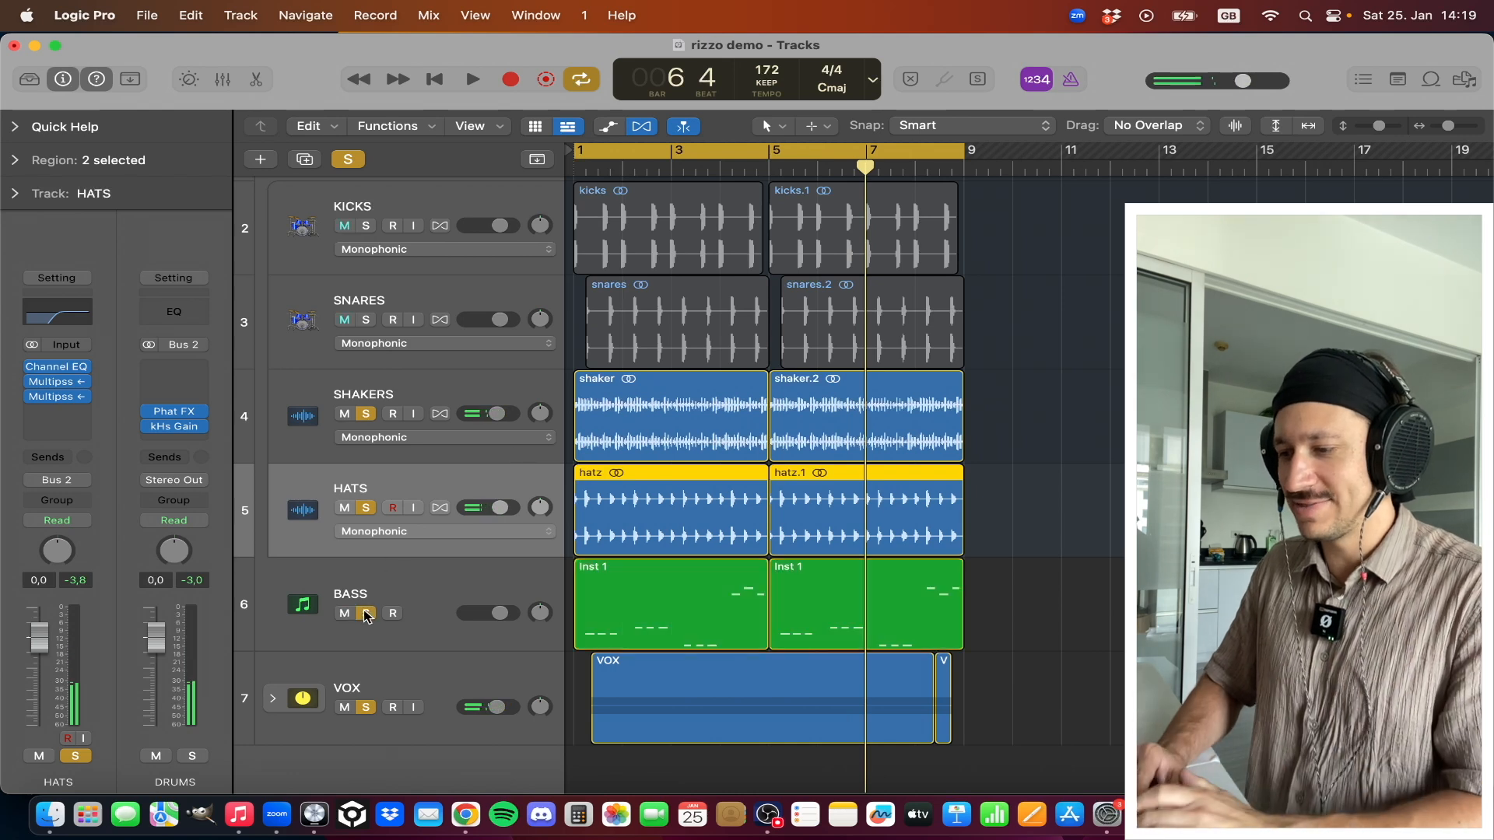
click(366, 413)
click(366, 507)
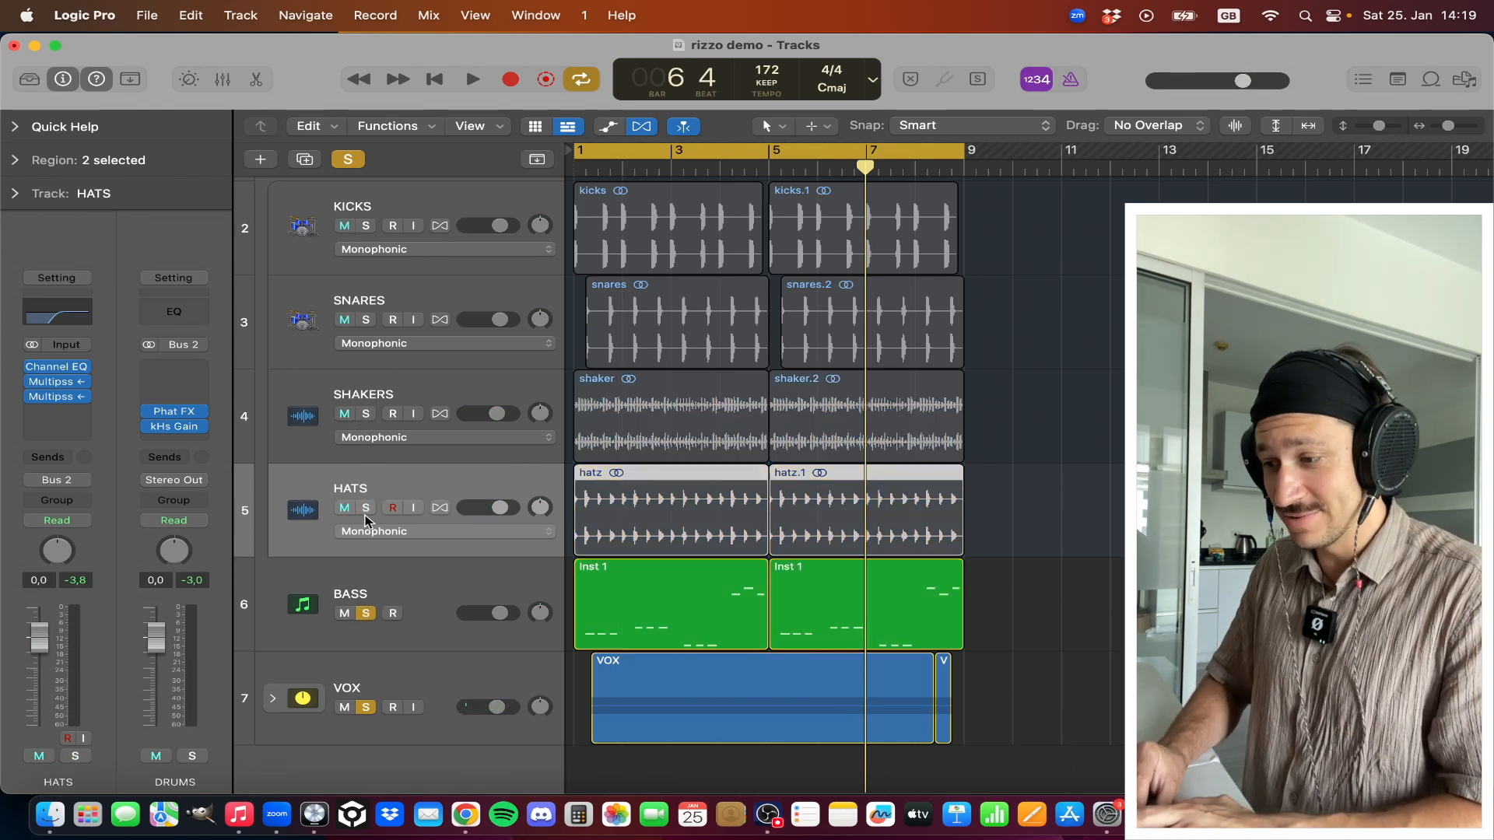
click(366, 613)
click(366, 707)
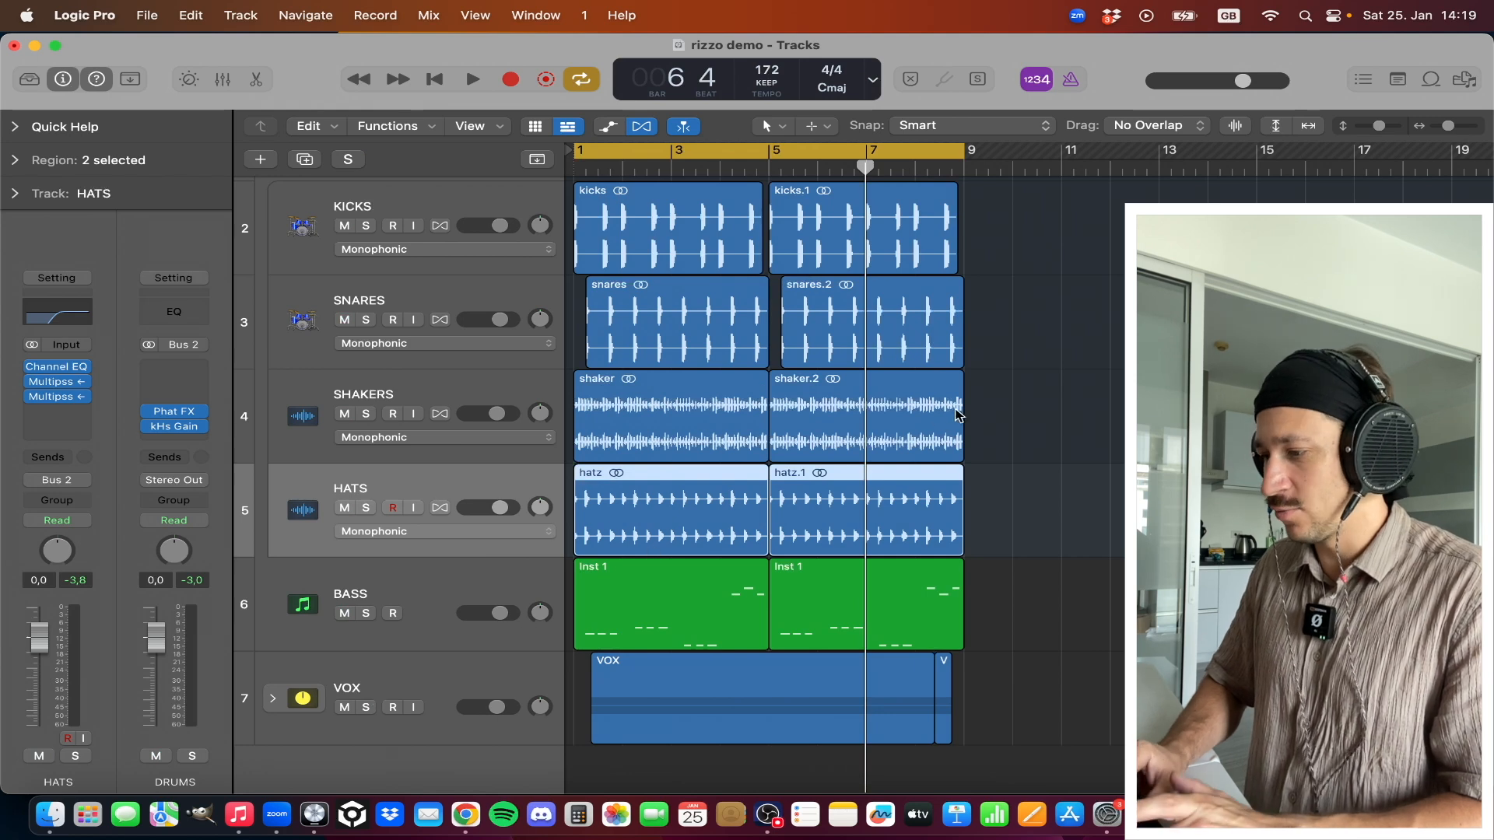
click(1027, 400)
key(z)
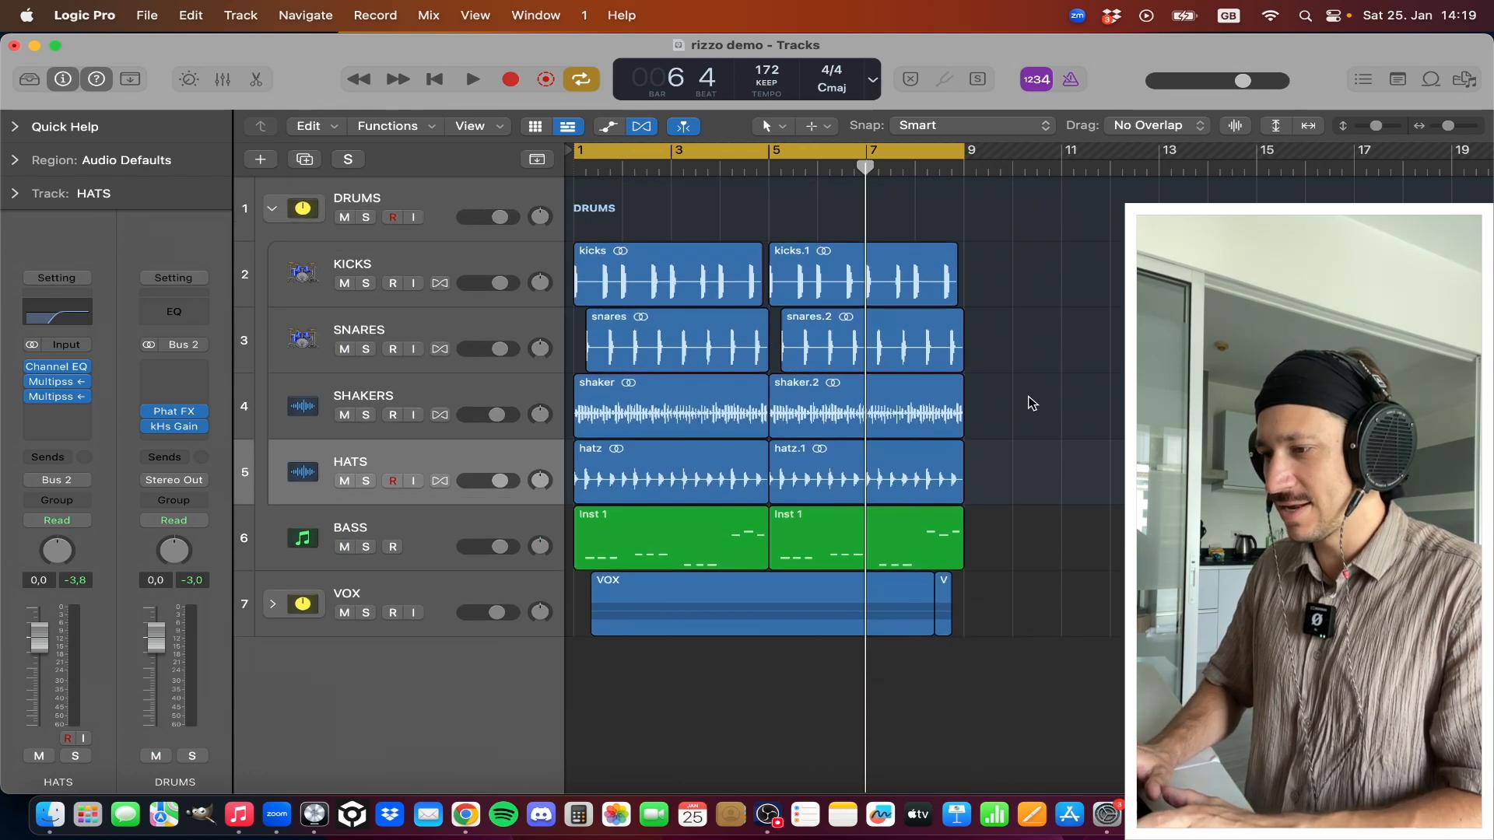
key(space)
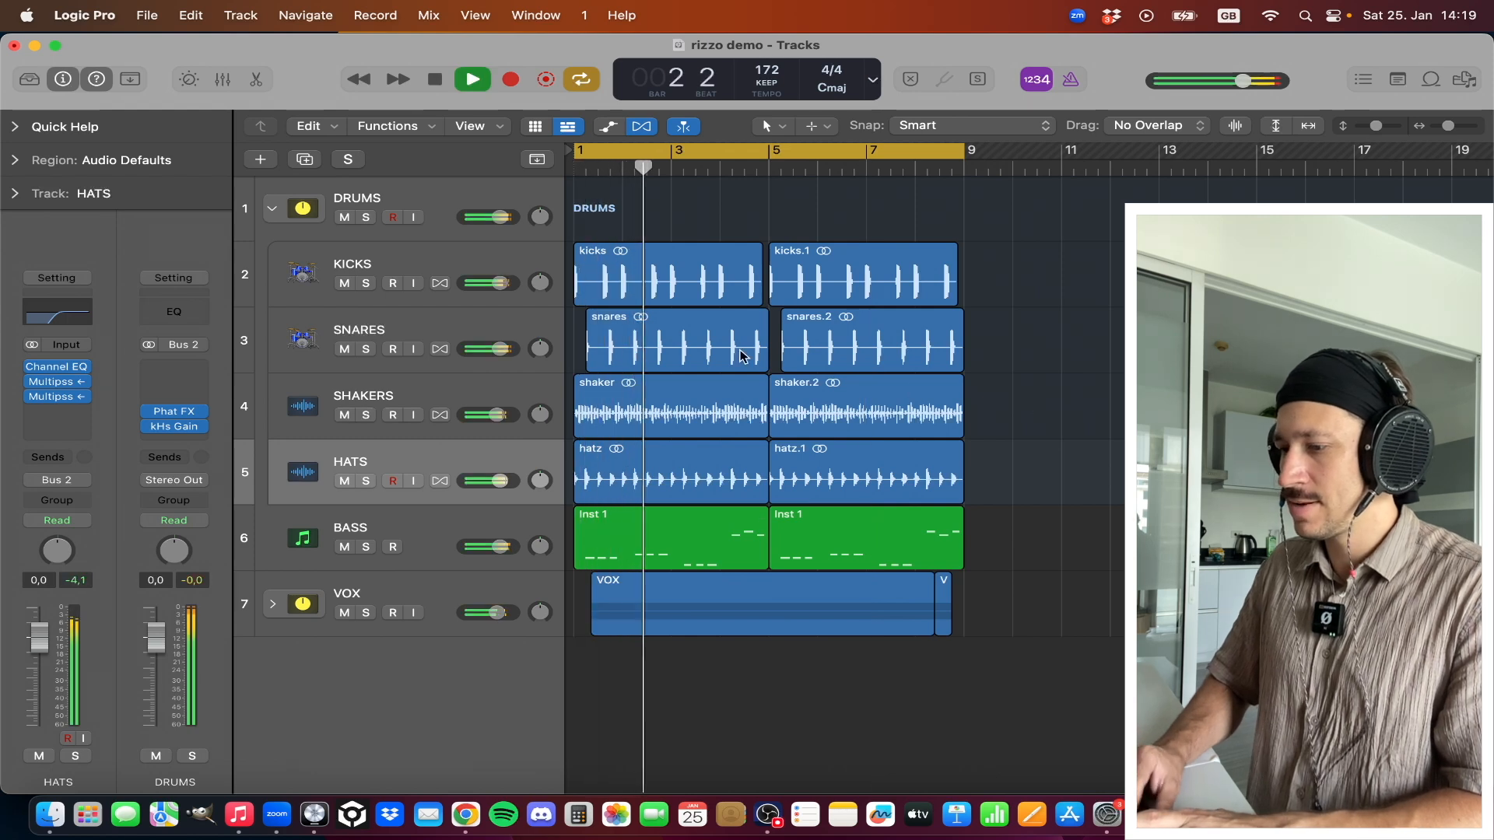
Set the faders to -0.3 dB on HATS, -1.5 dB on SHAKERS and -1.4 dB on VOX during playback
drag(30, 645, 31, 647)
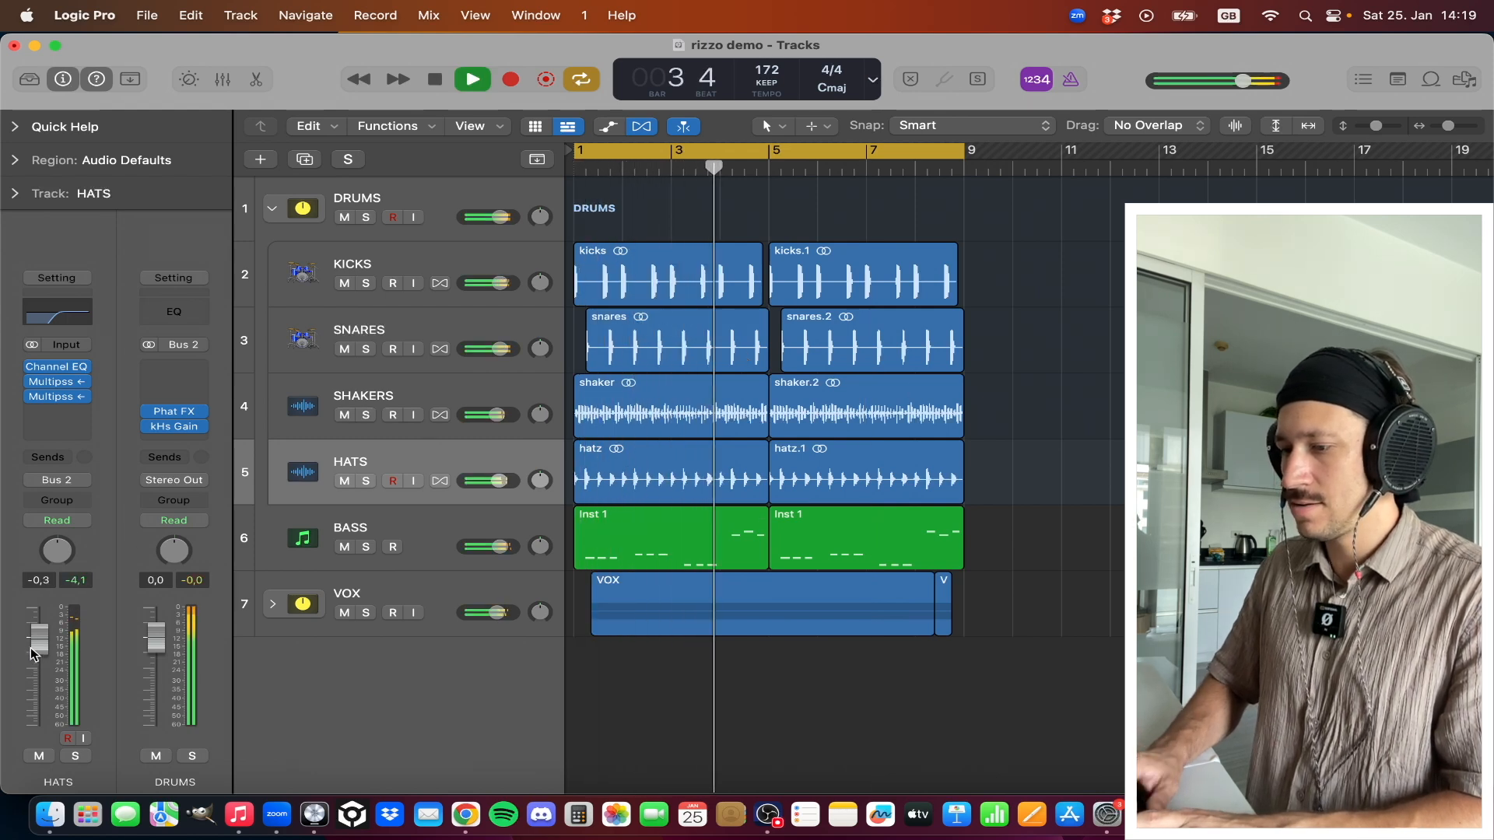
key(Up)
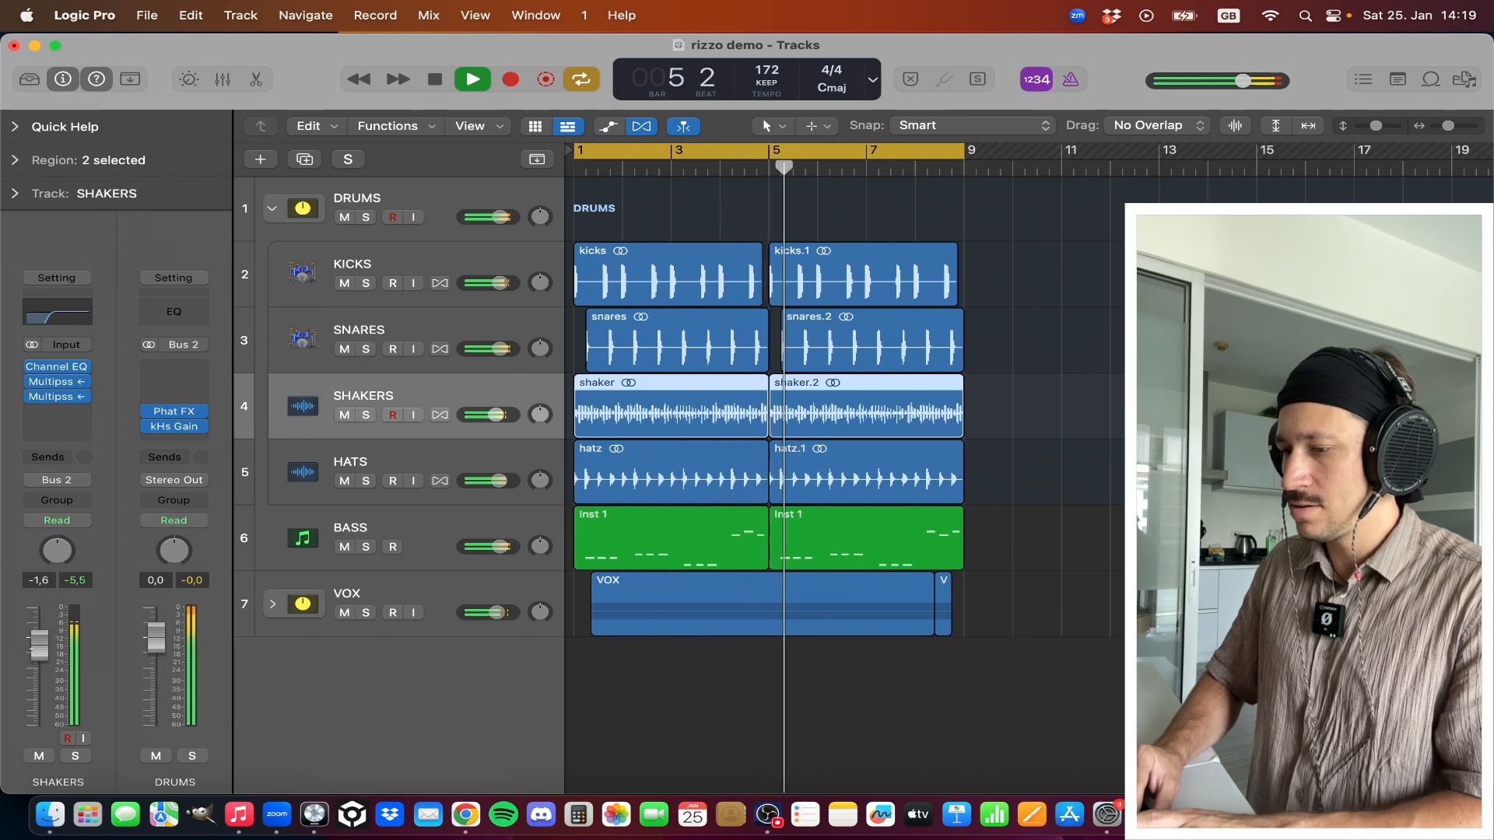
key(Down)
key(Down)
key(Down)
drag(41, 637, 41, 636)
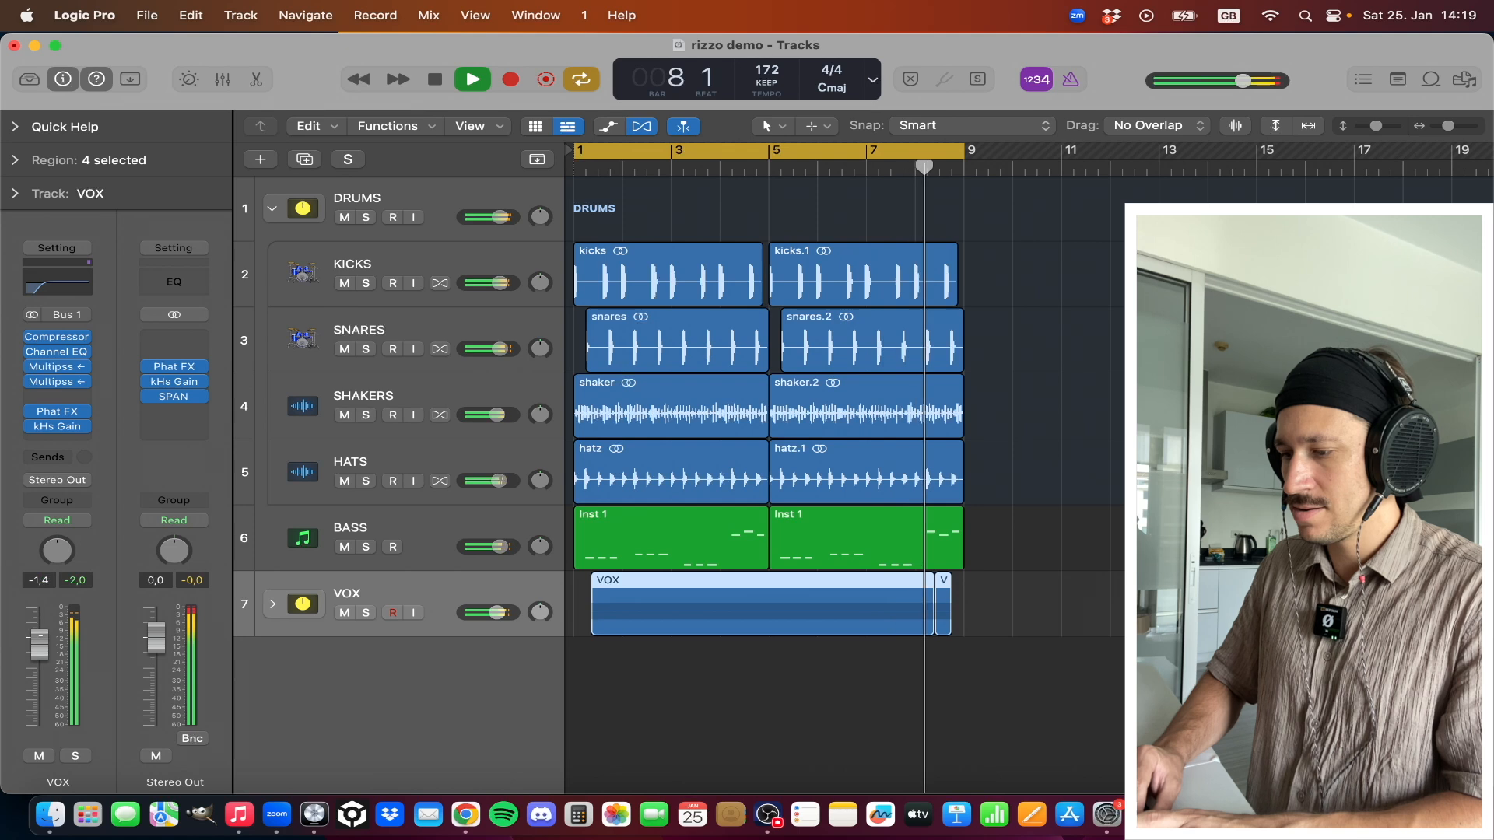
Select BASS, raise the kHs Gain that follows its Multipass instances to +0.67 dB during playback, and close the plug-in
key(Up)
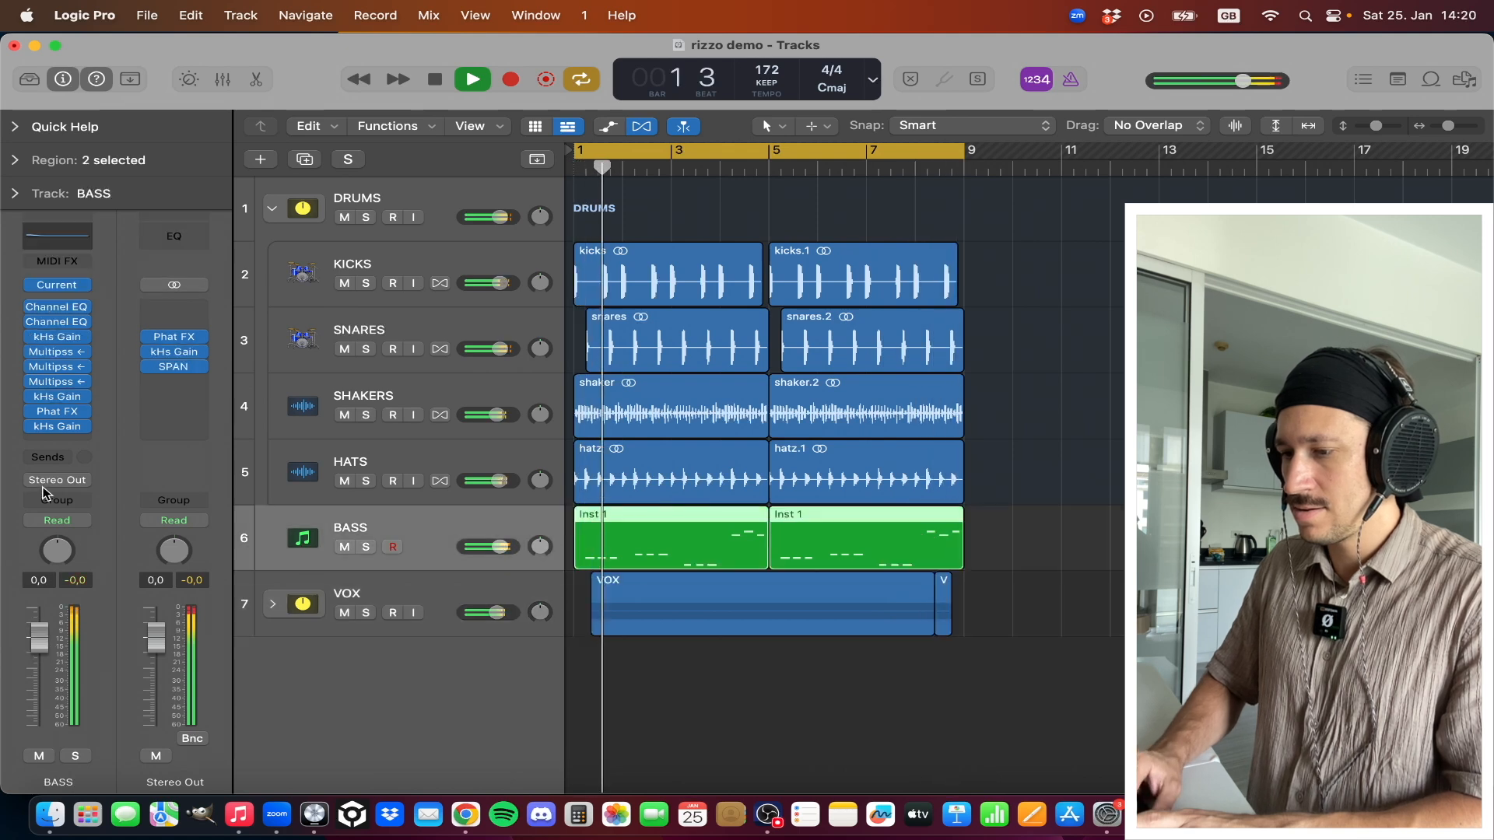
key(space)
click(62, 396)
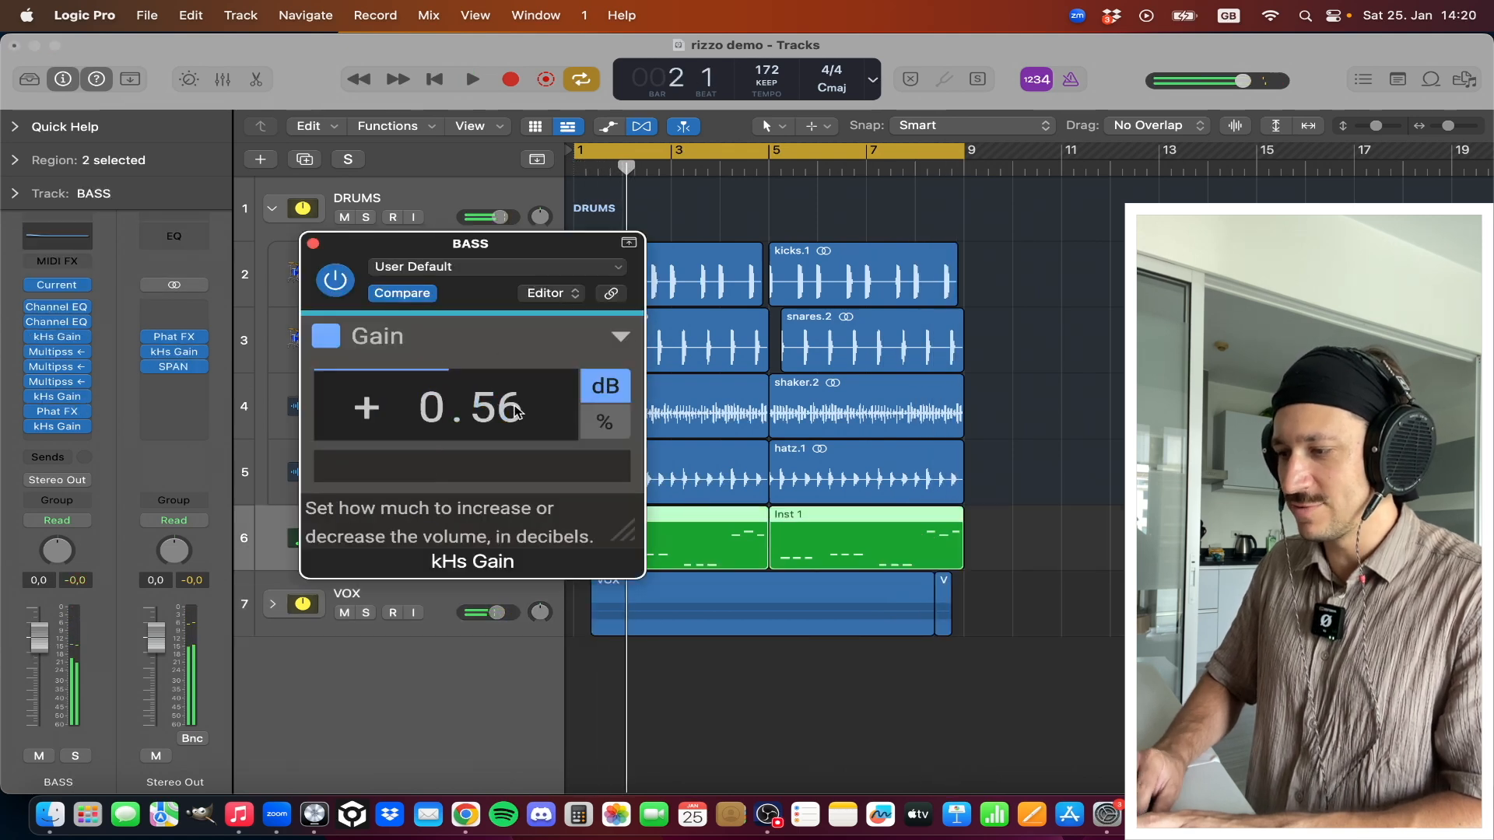
key(space)
scroll(511, 414, up, 4)
scroll(511, 414, up, 3)
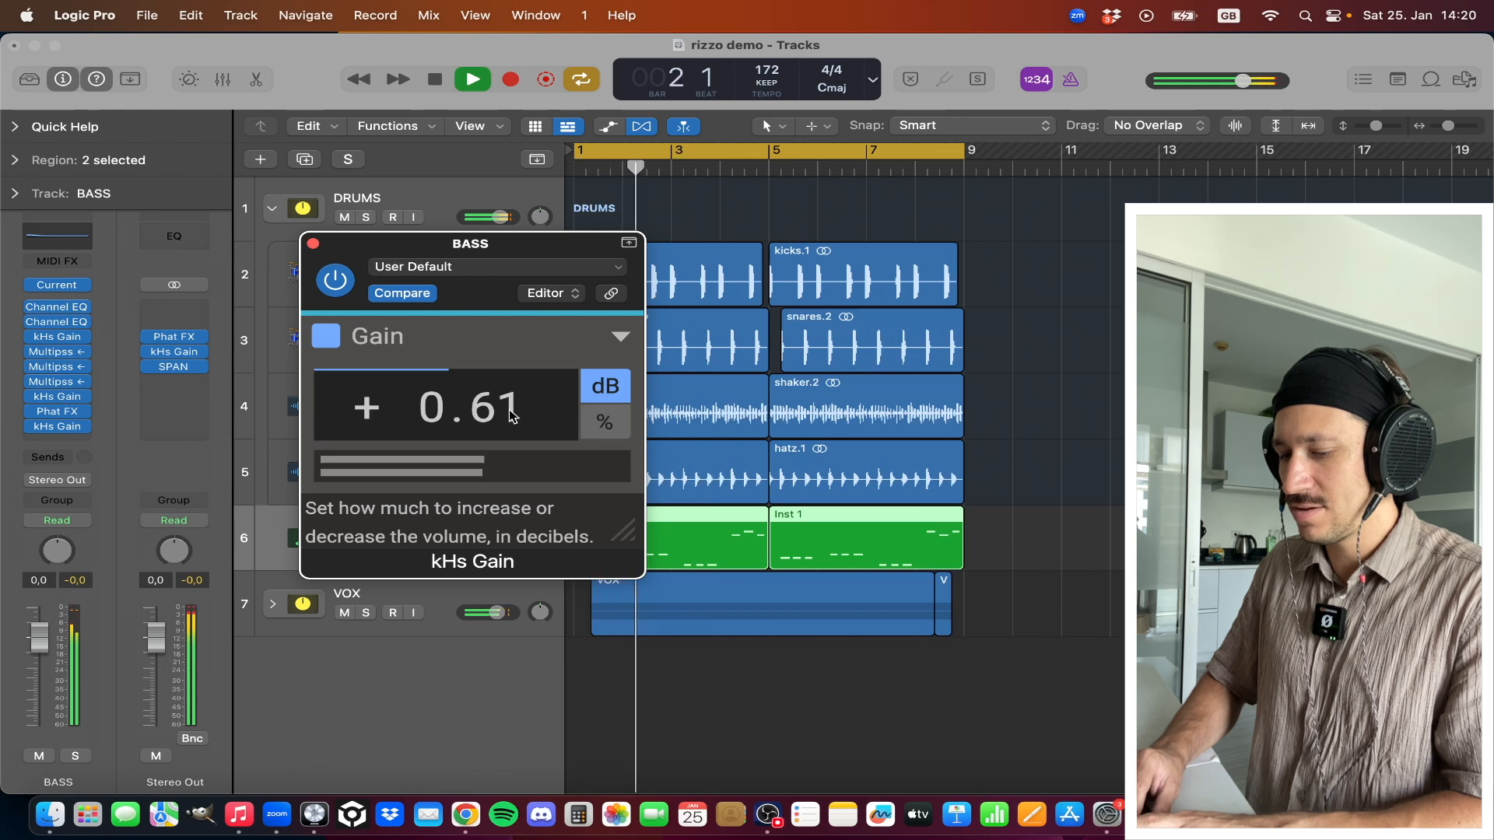
scroll(511, 415, up, 2)
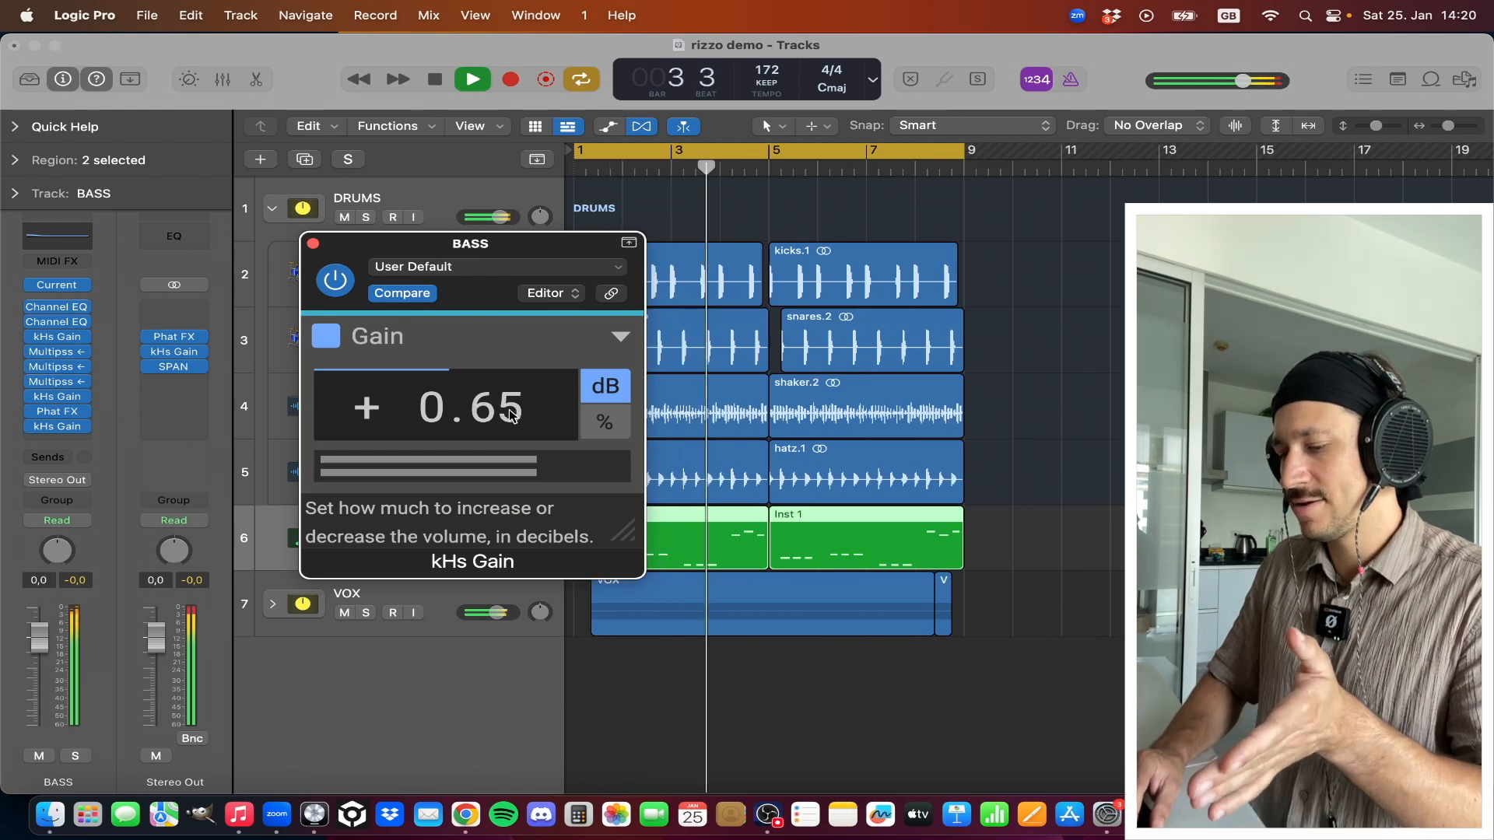
scroll(511, 414, up, 2)
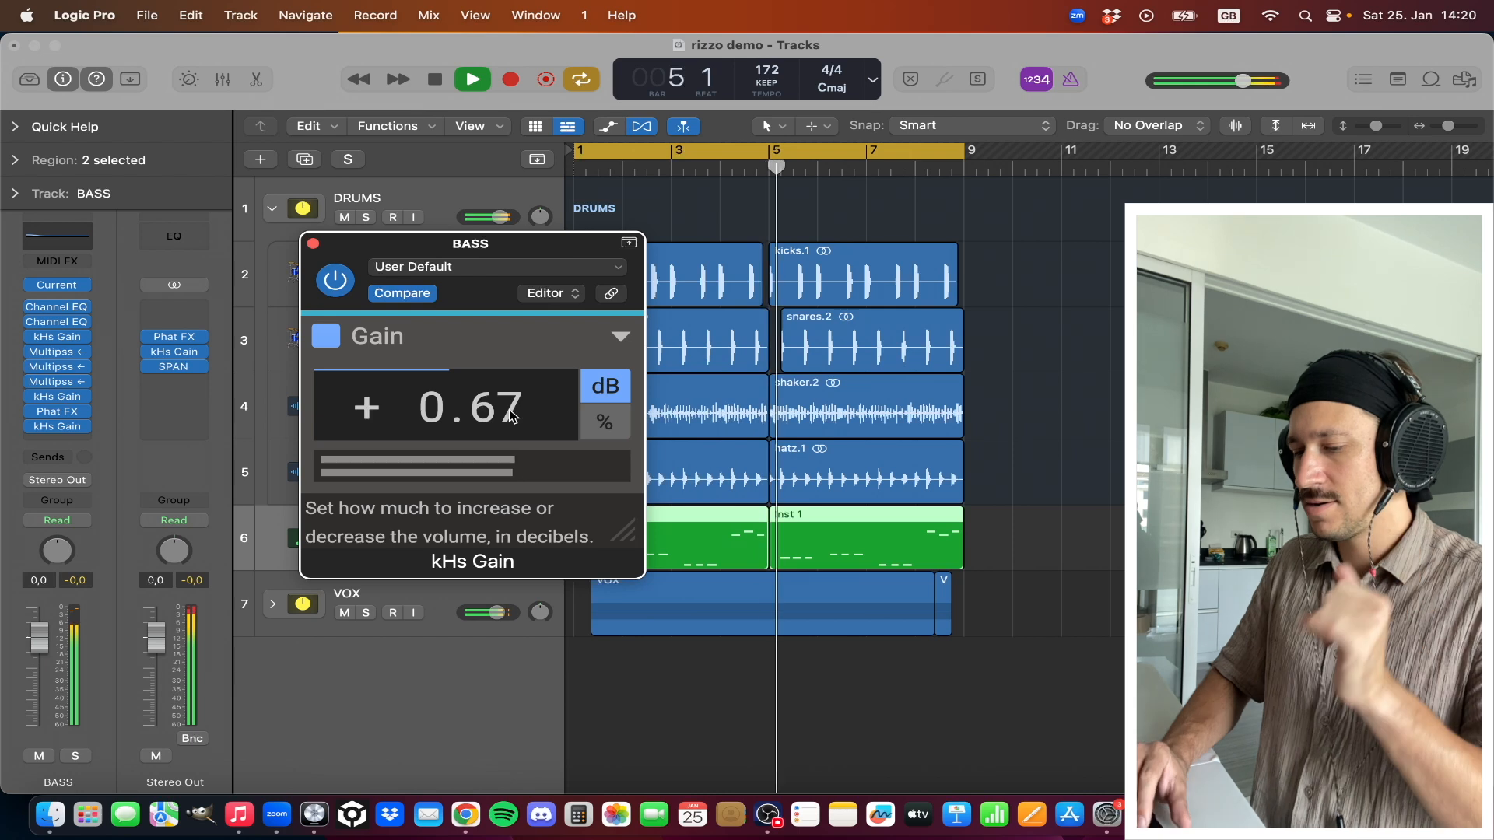
click(313, 244)
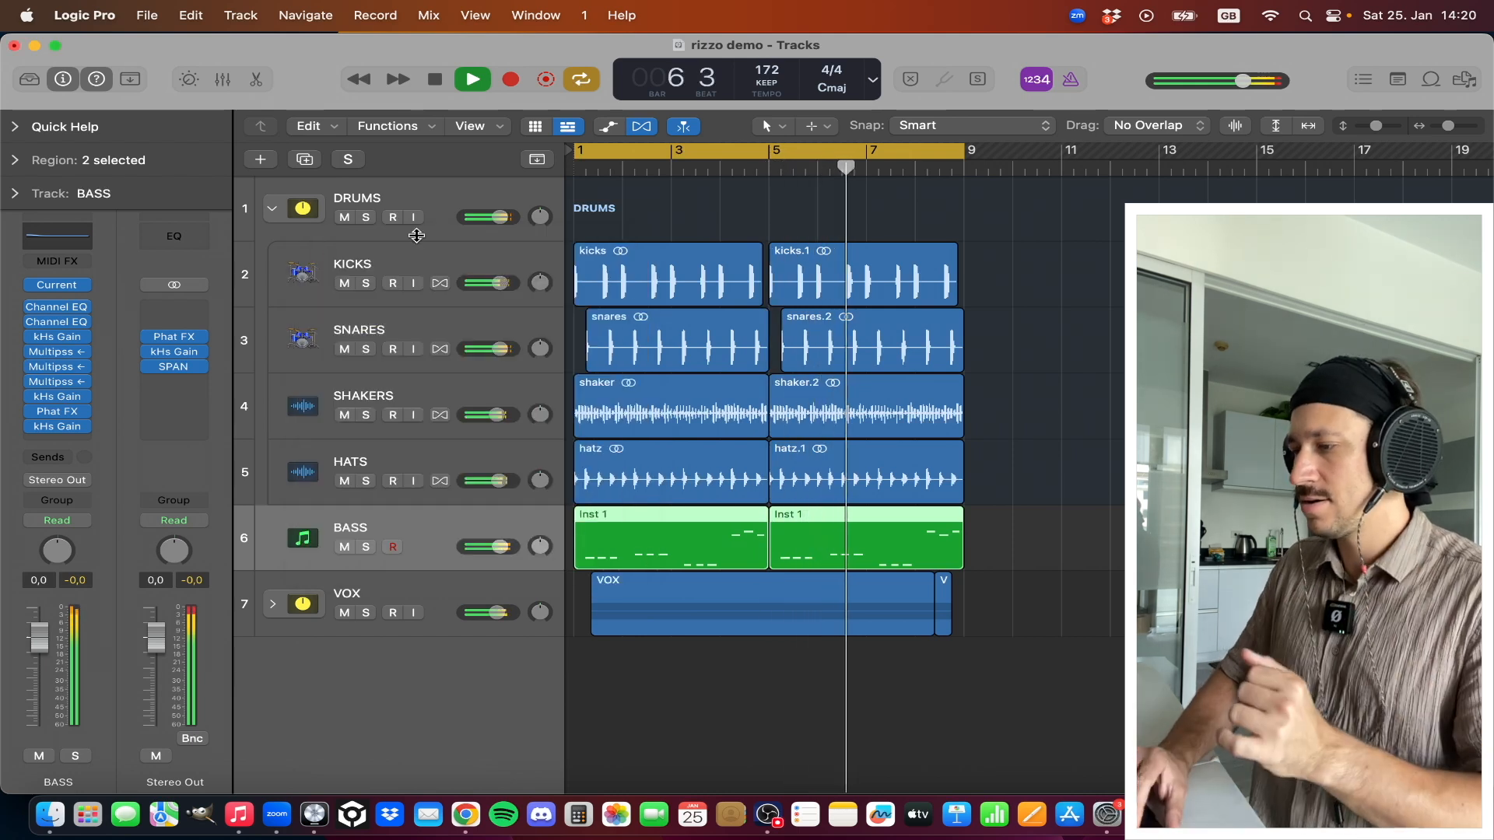
Stop playback and bypass the sidechain Multipass instances on SHAKERS, HATS, BASS and VOX
click(1000, 227)
key(cmd+Up)
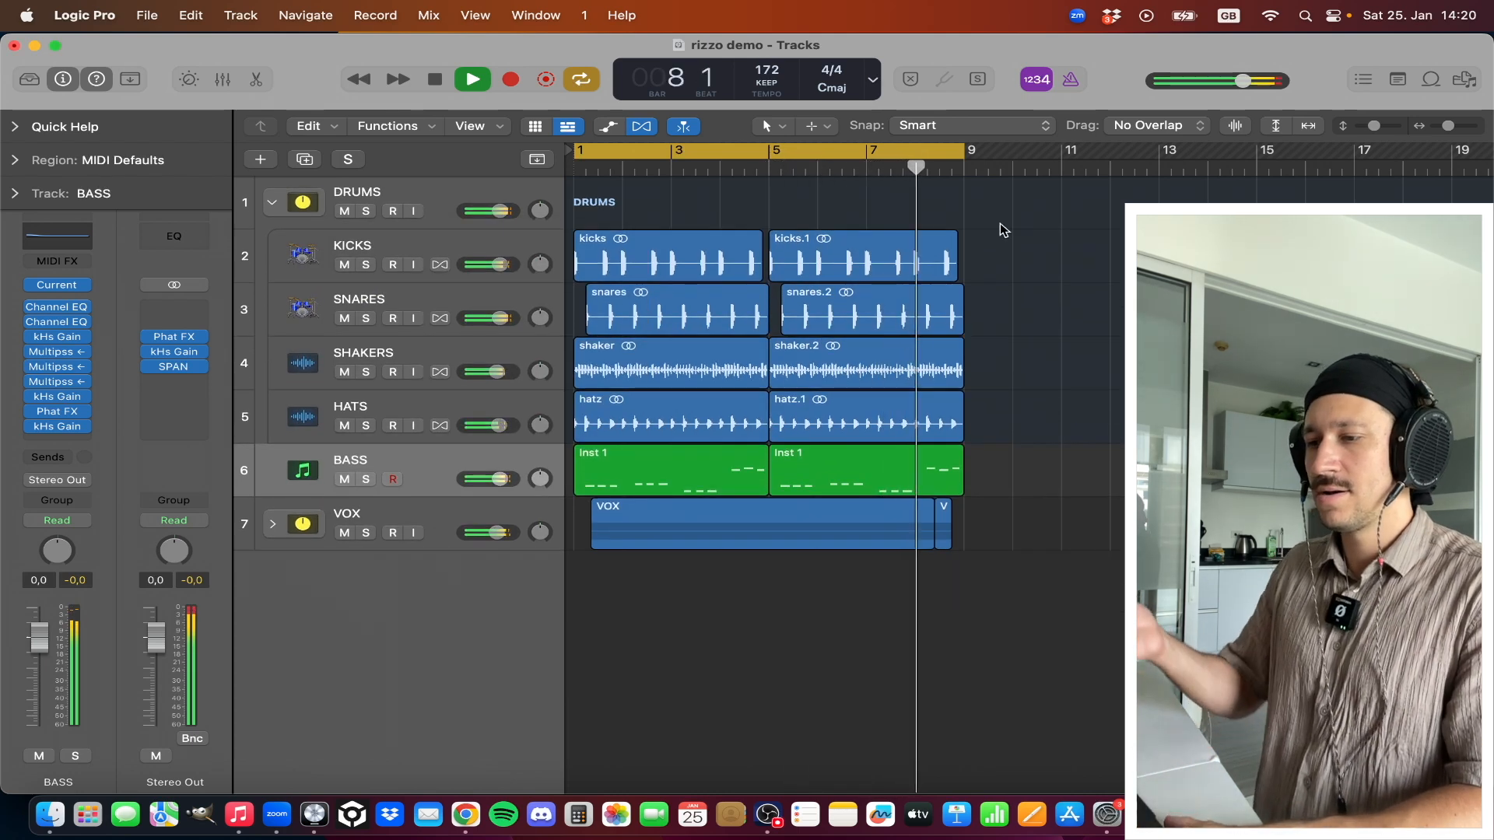
key(space)
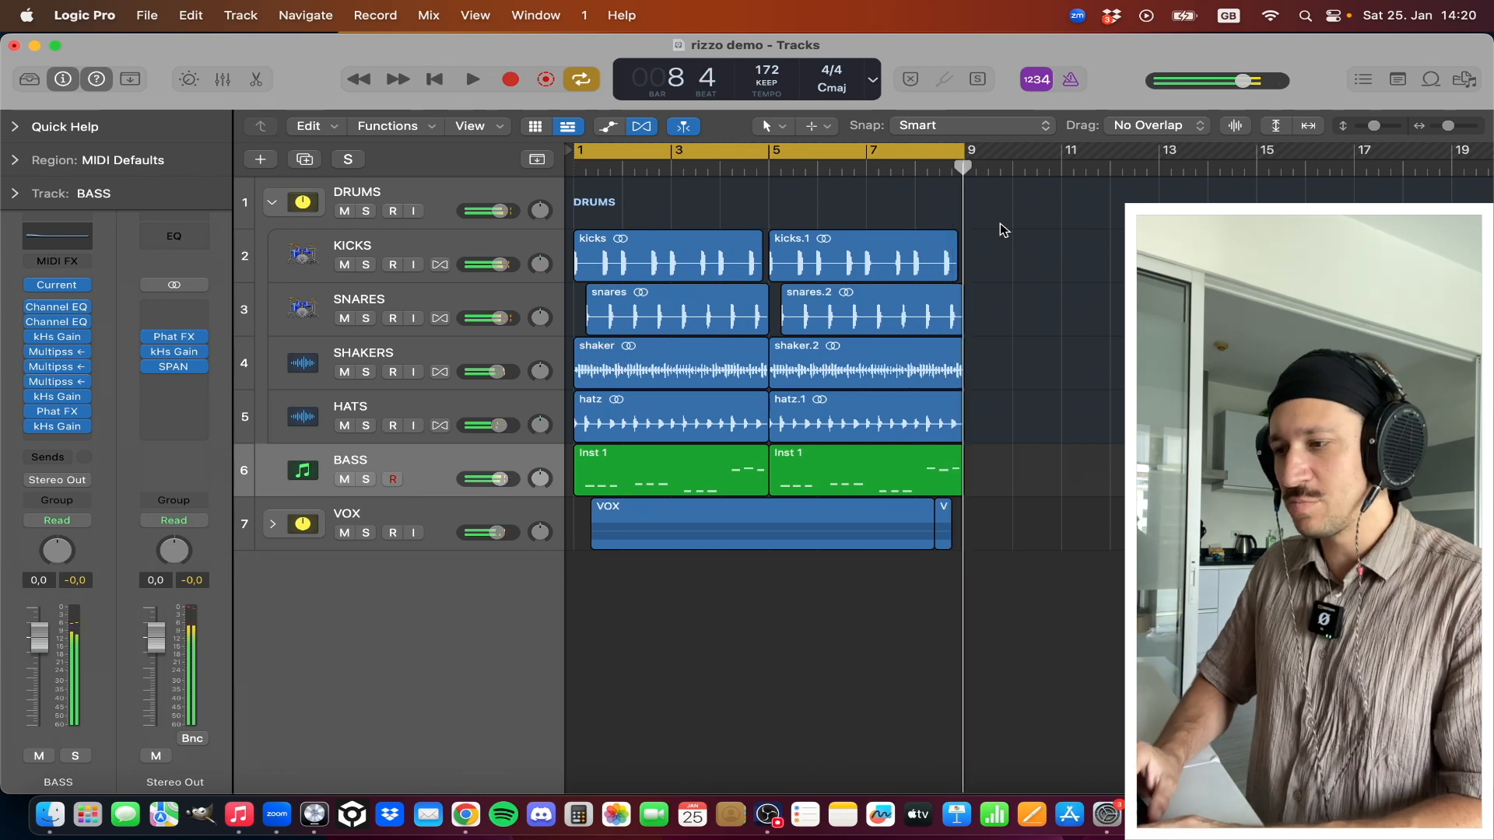
key(Up)
key(Up)
key(Up)
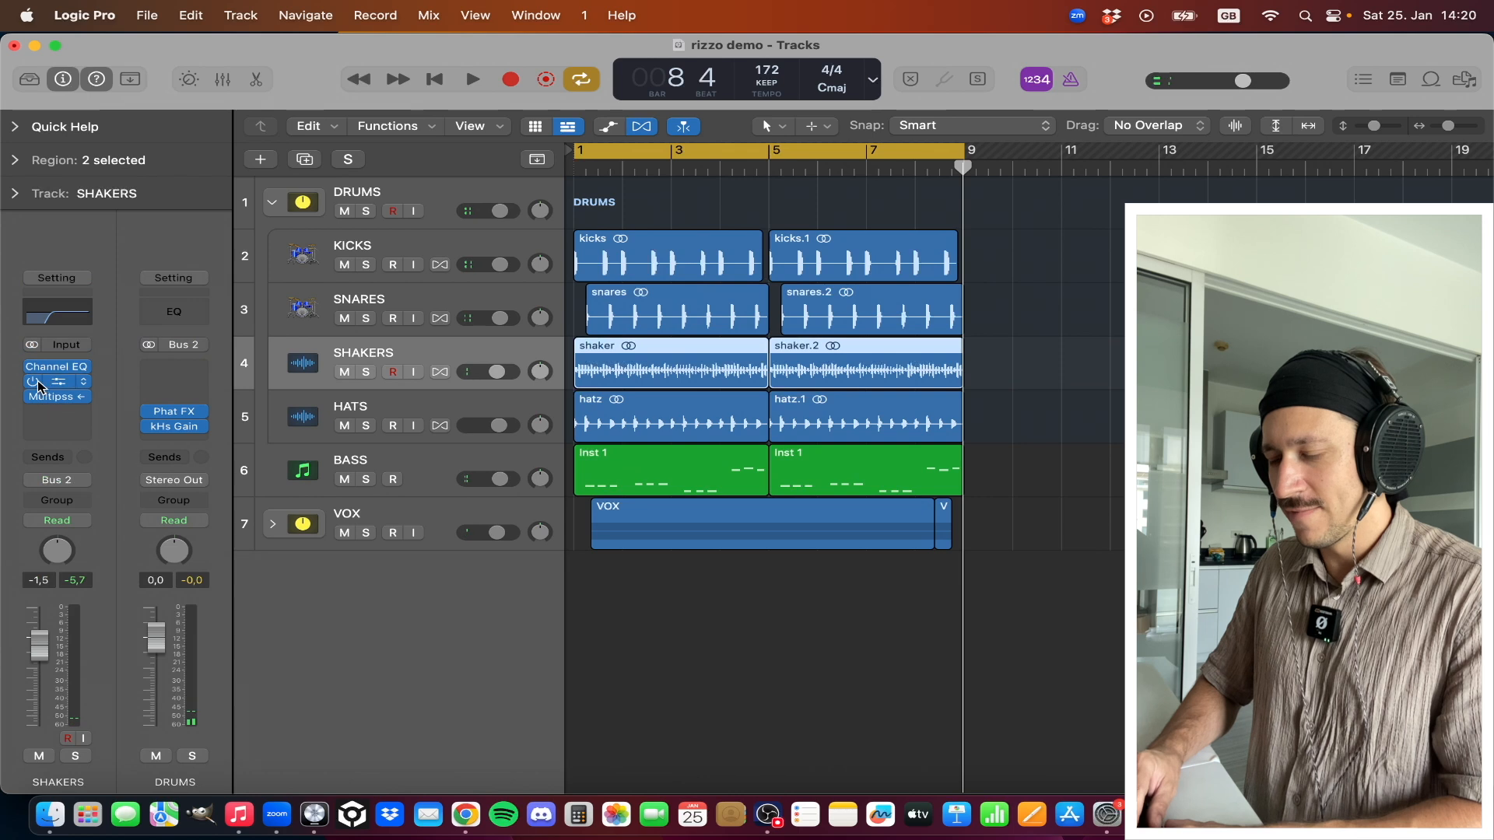
key(Down)
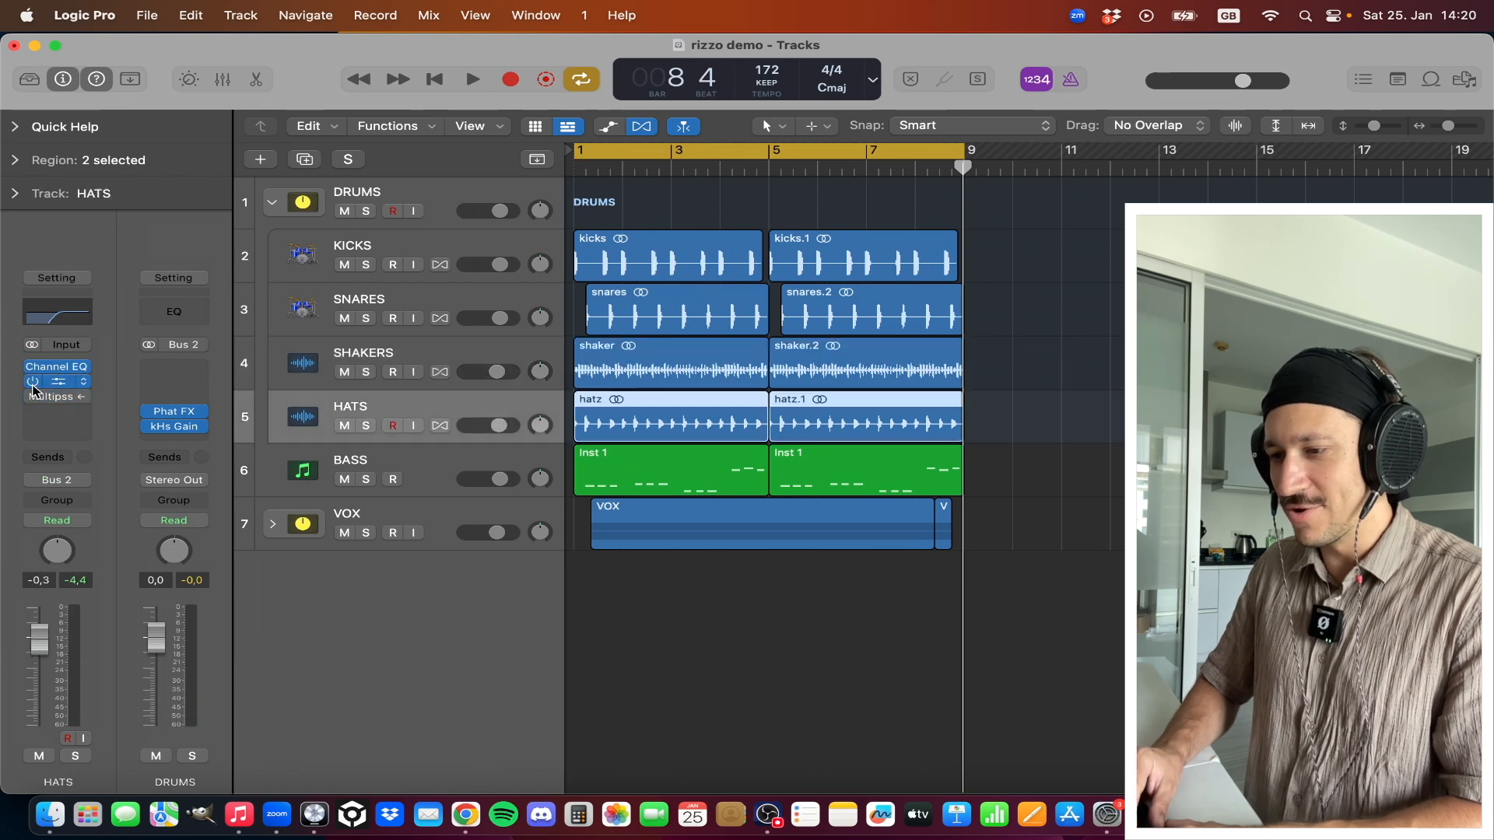
key(Down)
drag(37, 381, 35, 354)
key(Down)
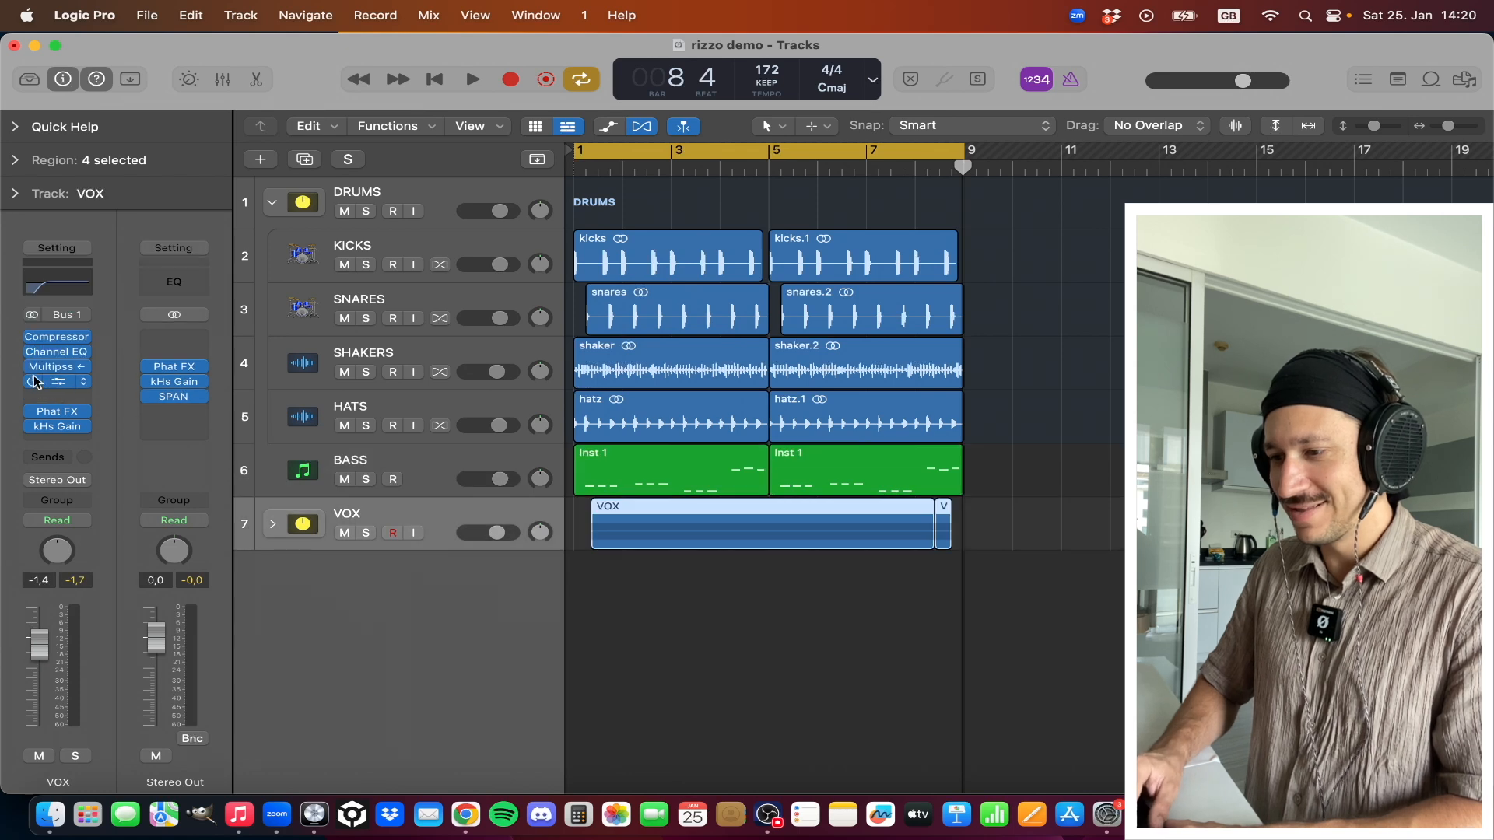
Play the full mix from the start with the Multipass sidechaining bypassed, and stop playback
key(space)
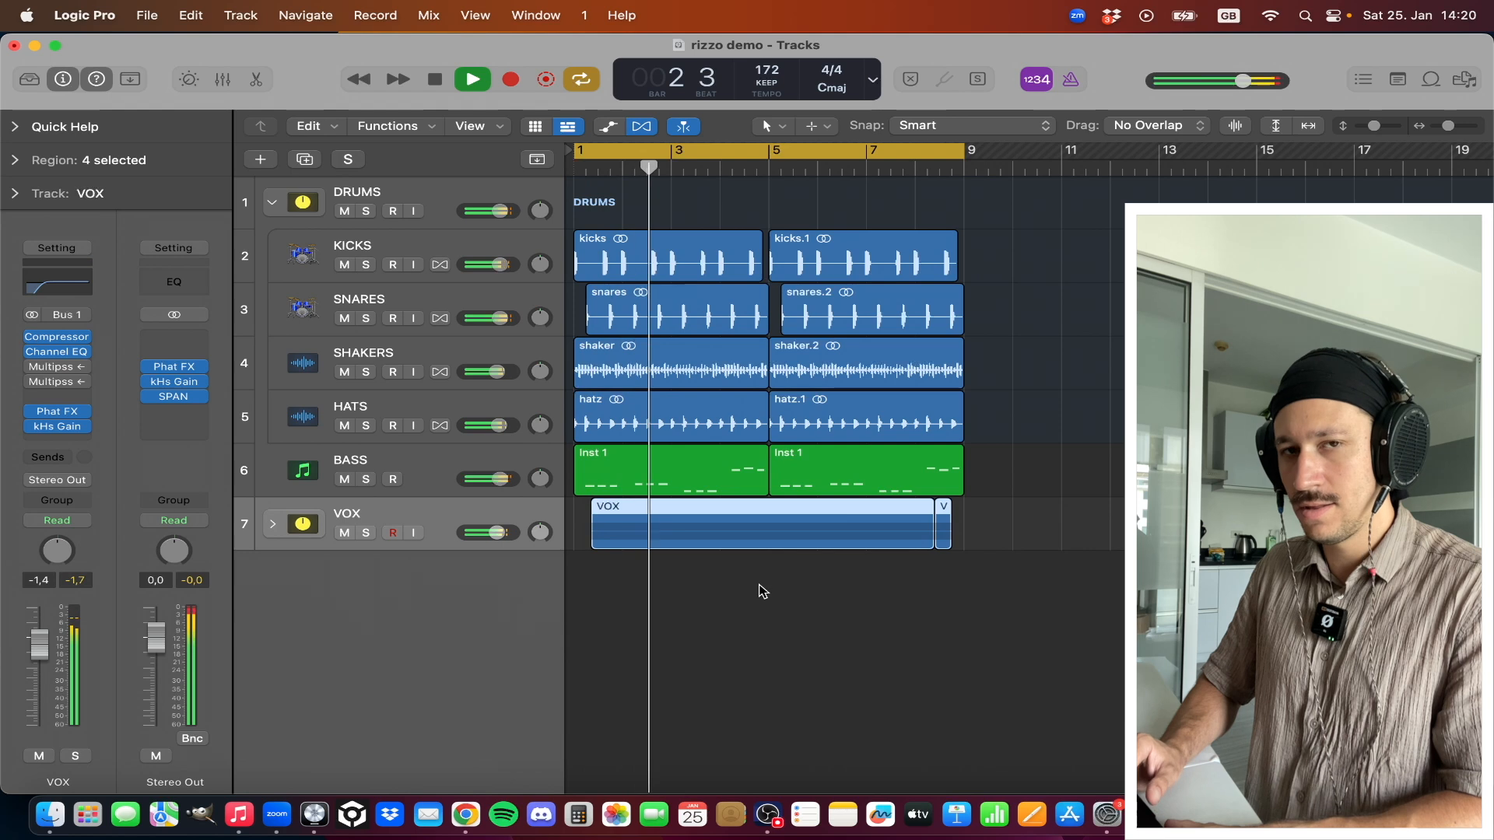
mouse_move(34, 385)
key(space)
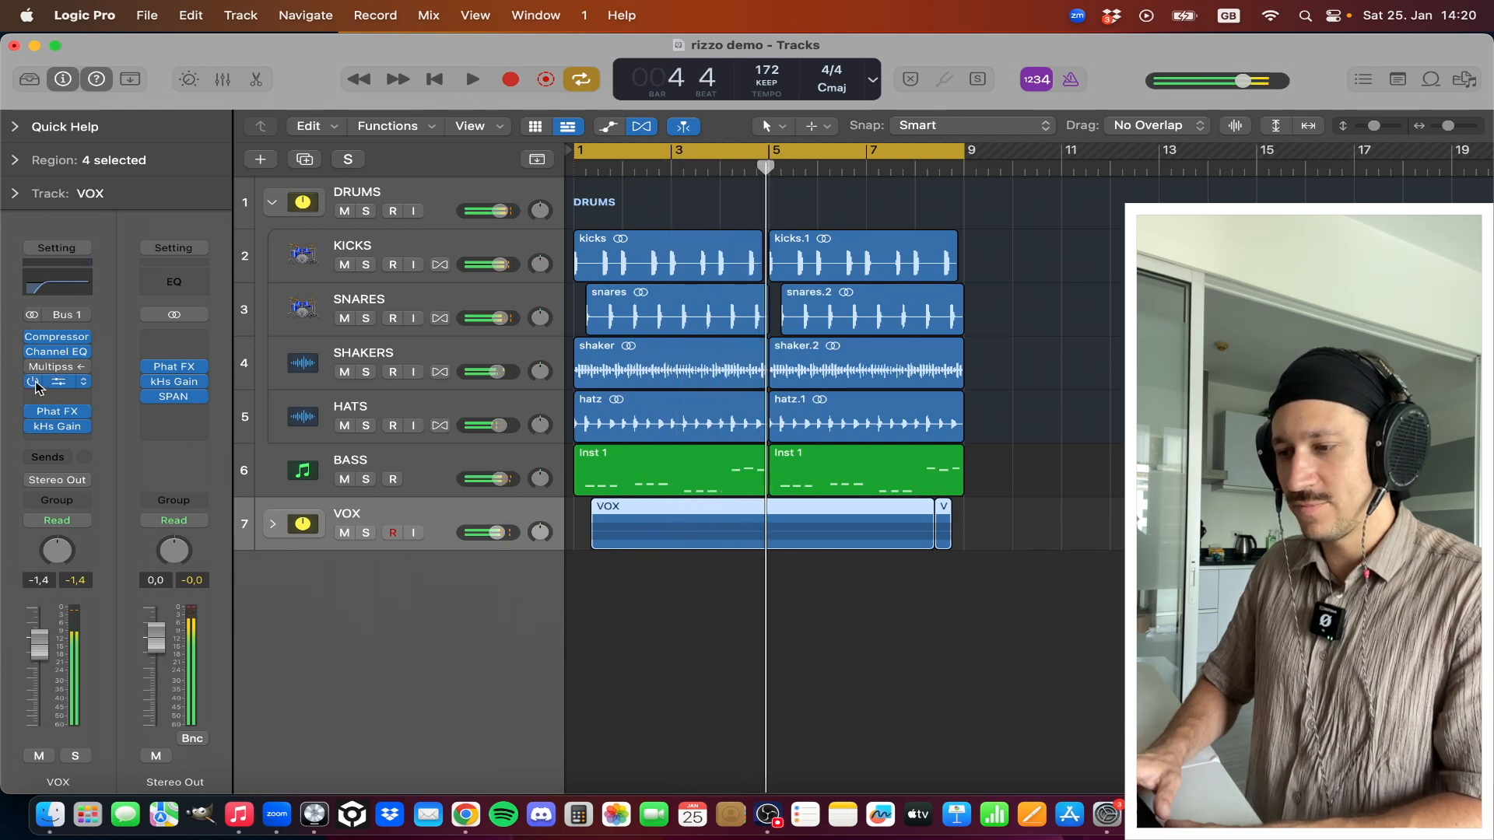
Re-enable the sidechain Multipass instances on VOX, BASS, HATS and SHAKERS, and select the DRUMS track
key(Up)
key(Down)
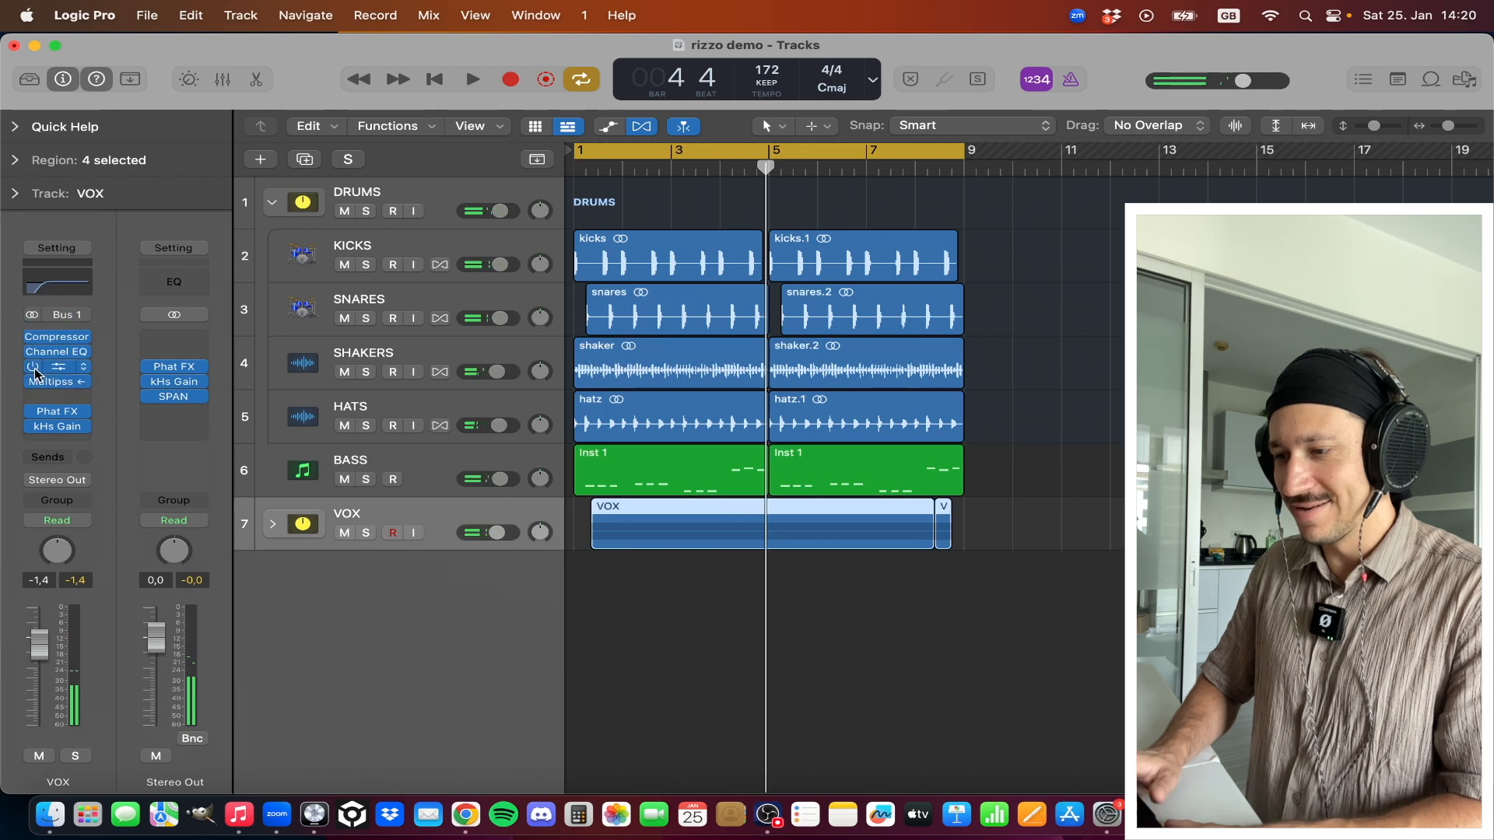
key(Up)
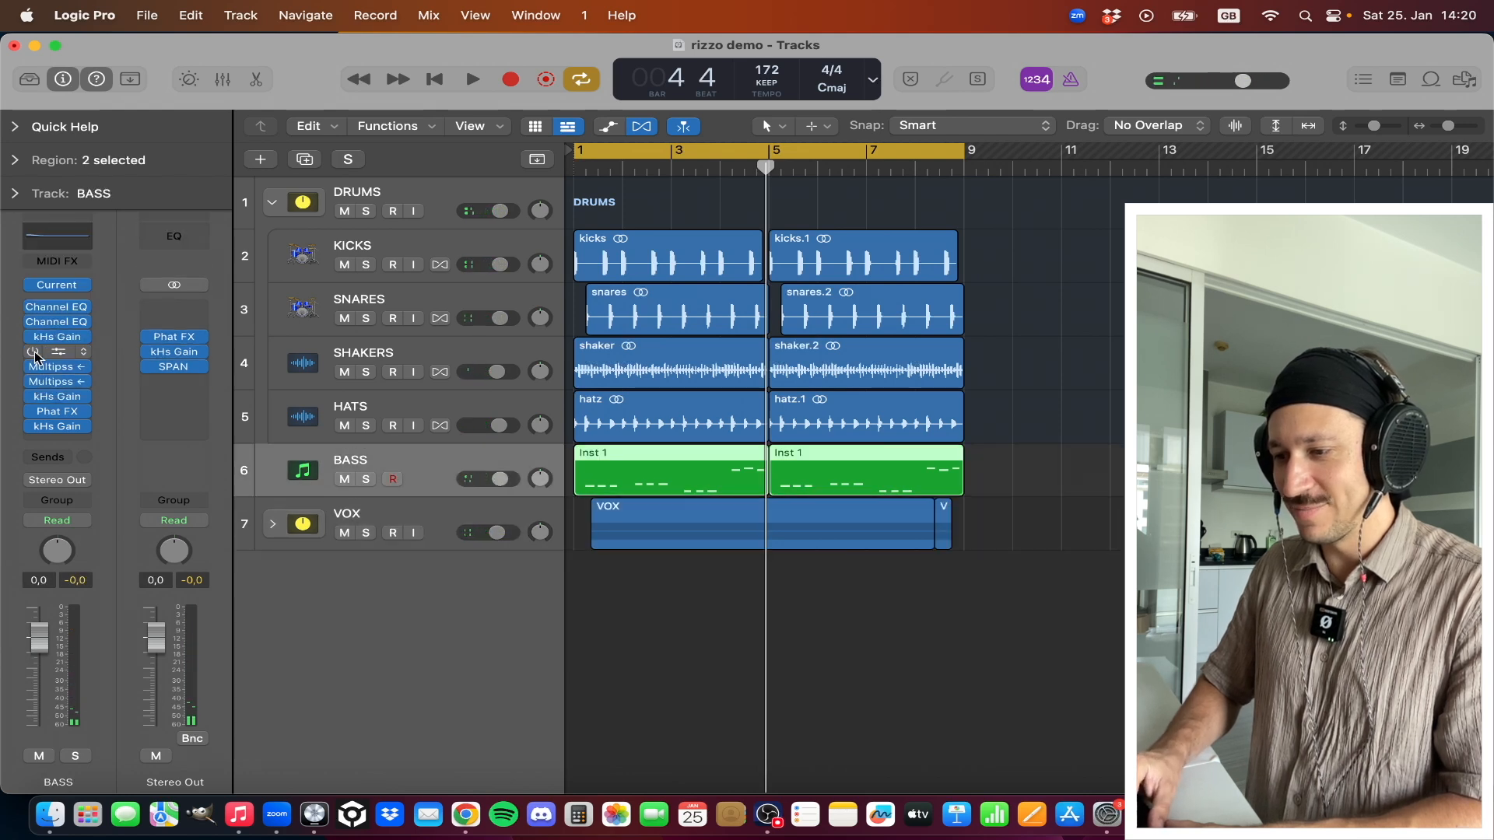
key(Up)
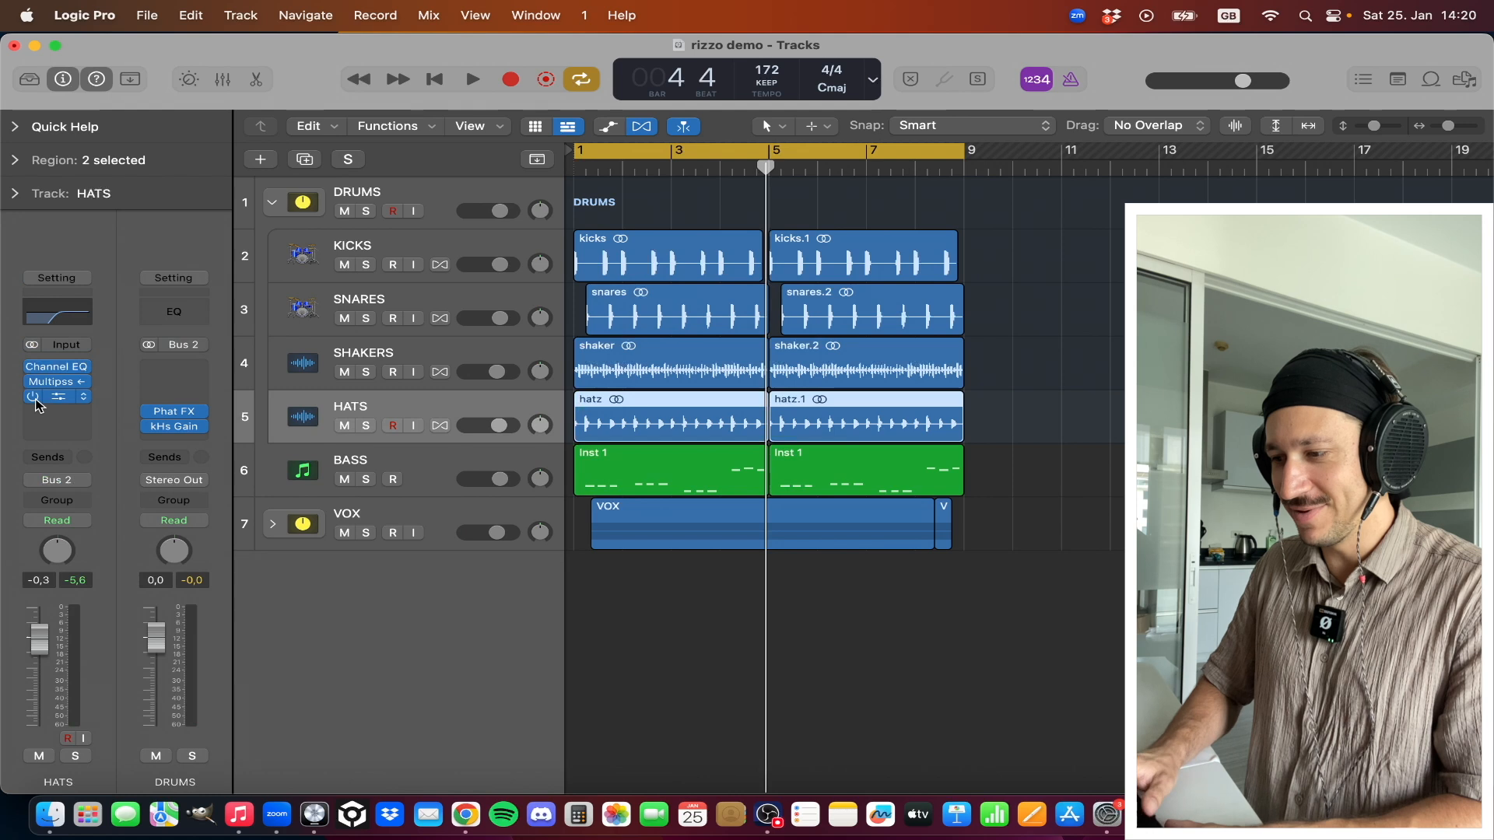
key(Up)
key(Up)
key(Up)
key(Up)
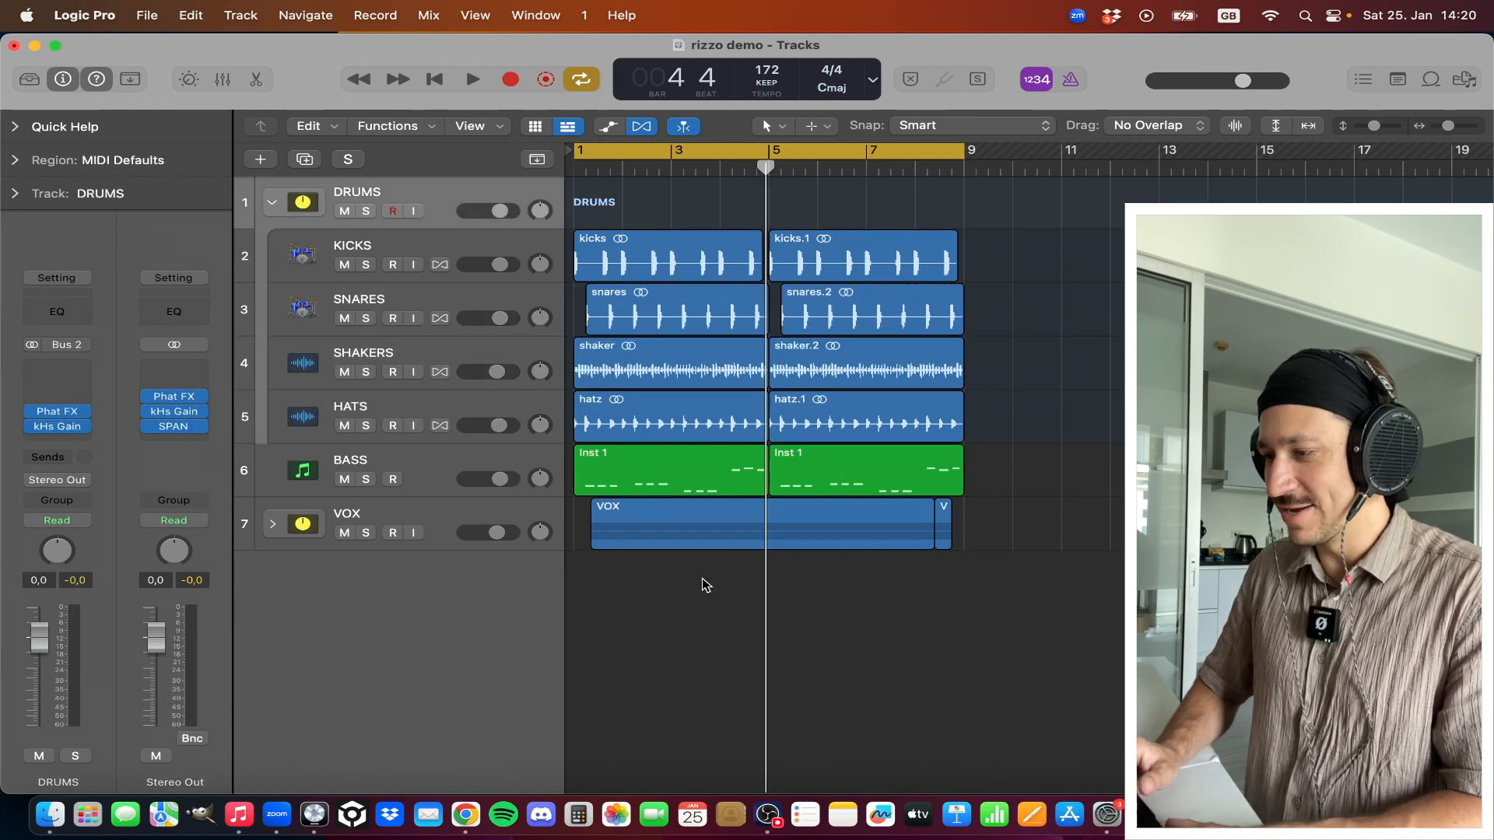
Play the full mix from the start twice with the Multipass sidechaining enabled, stopping playback after each pass
key(space)
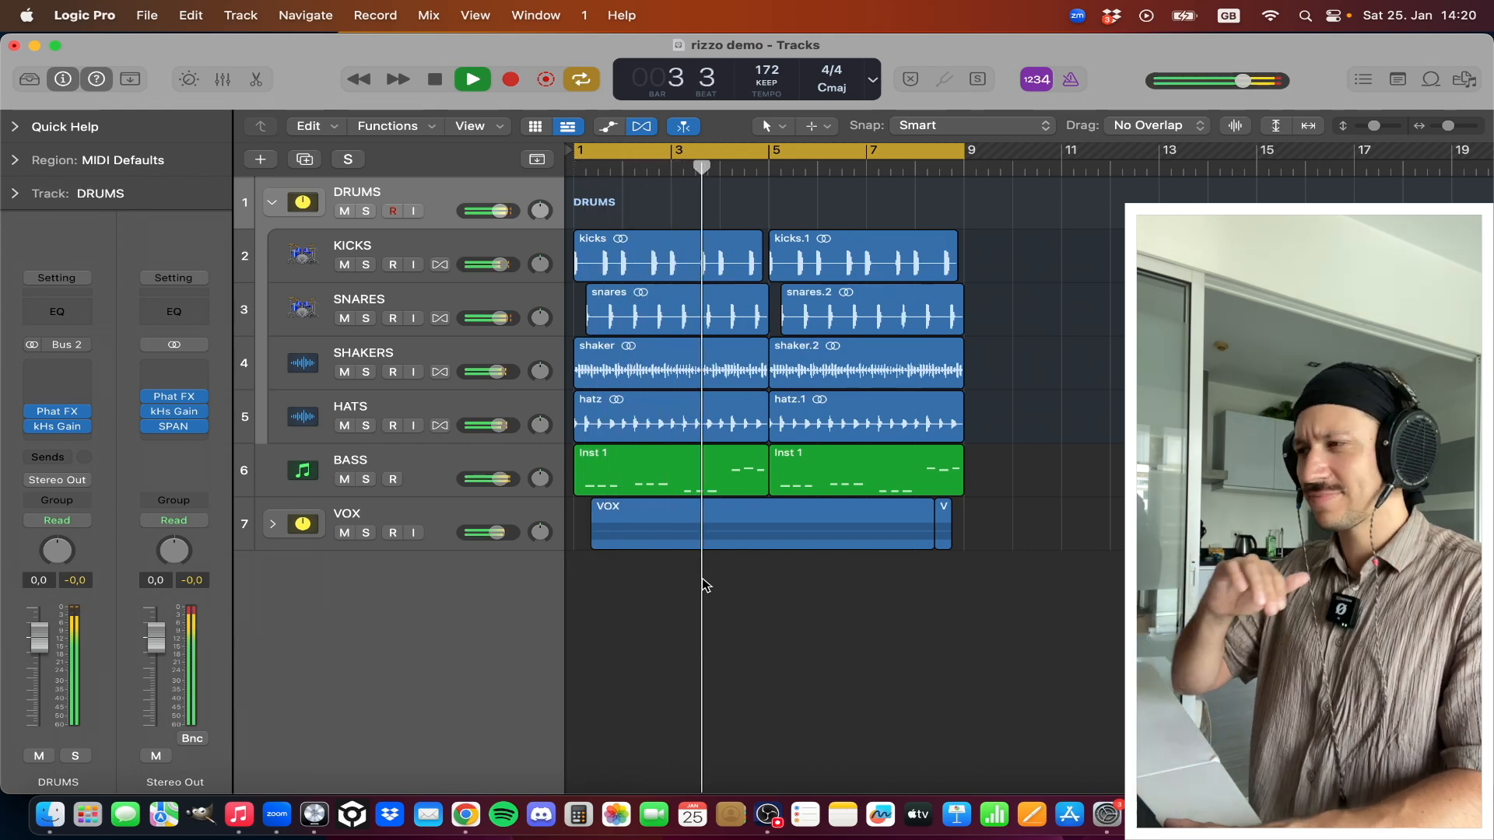
key(space)
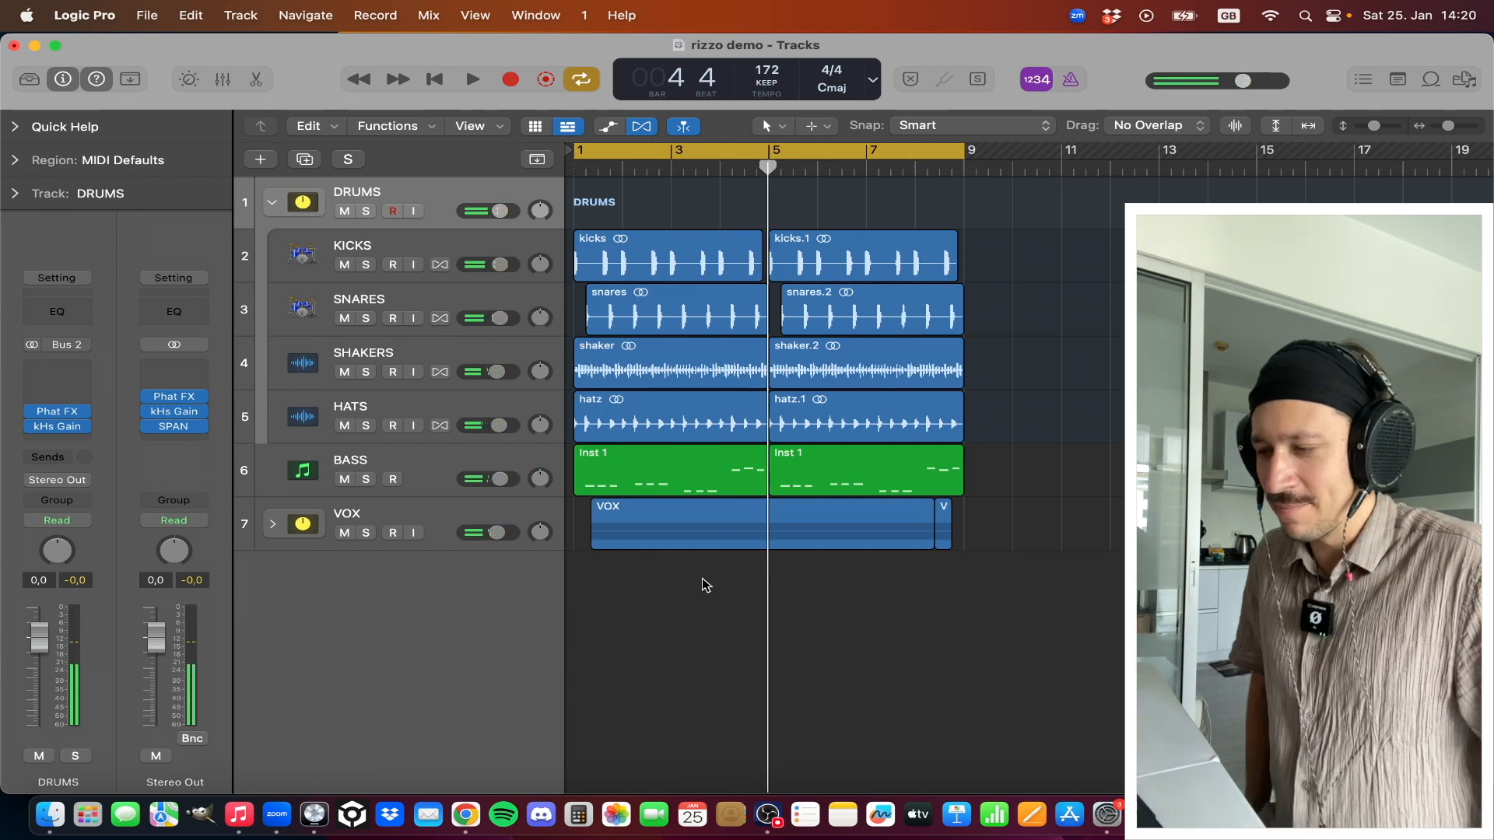
key(space)
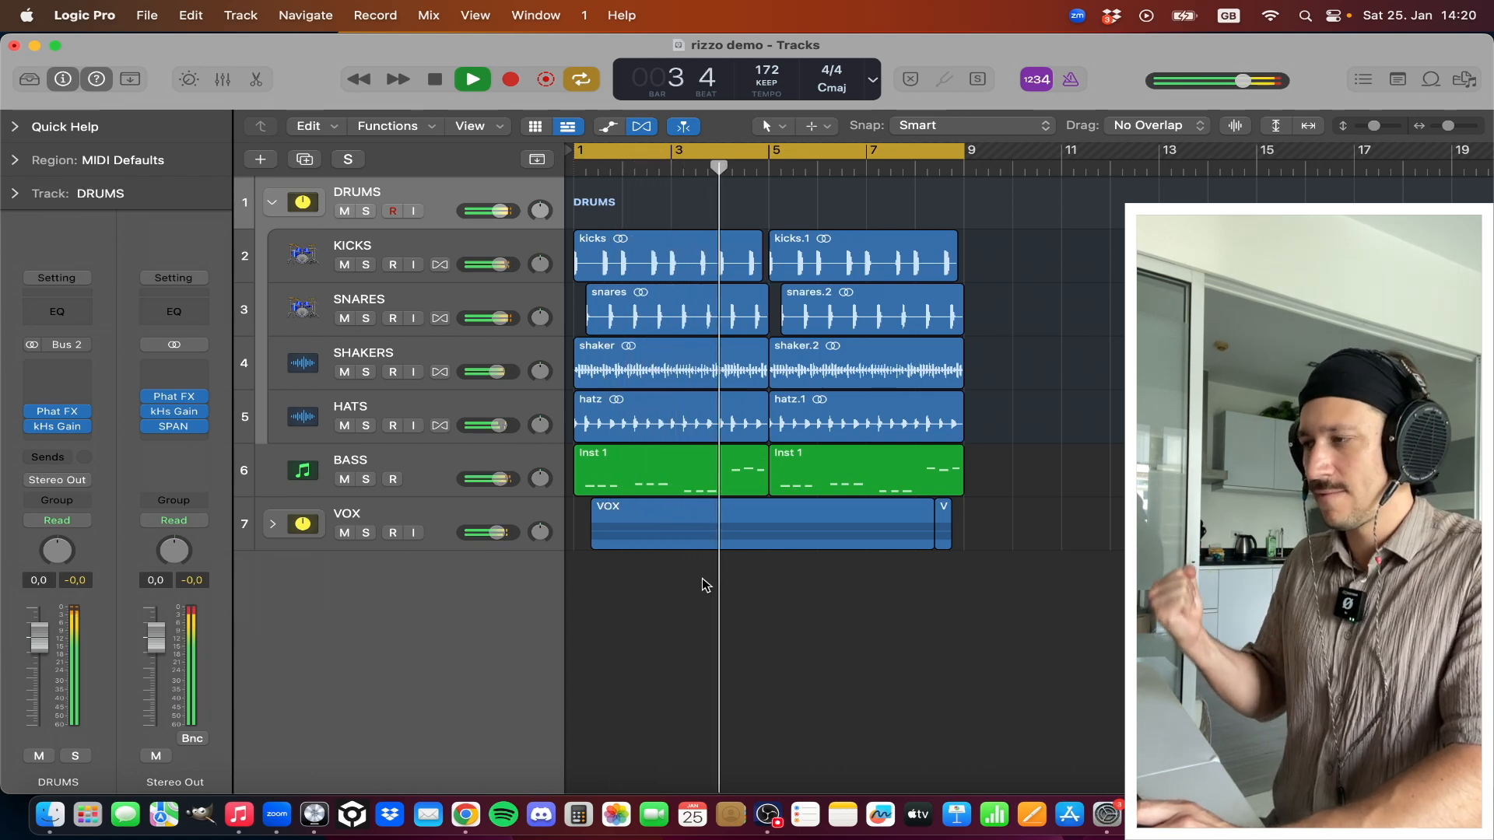
key(space)
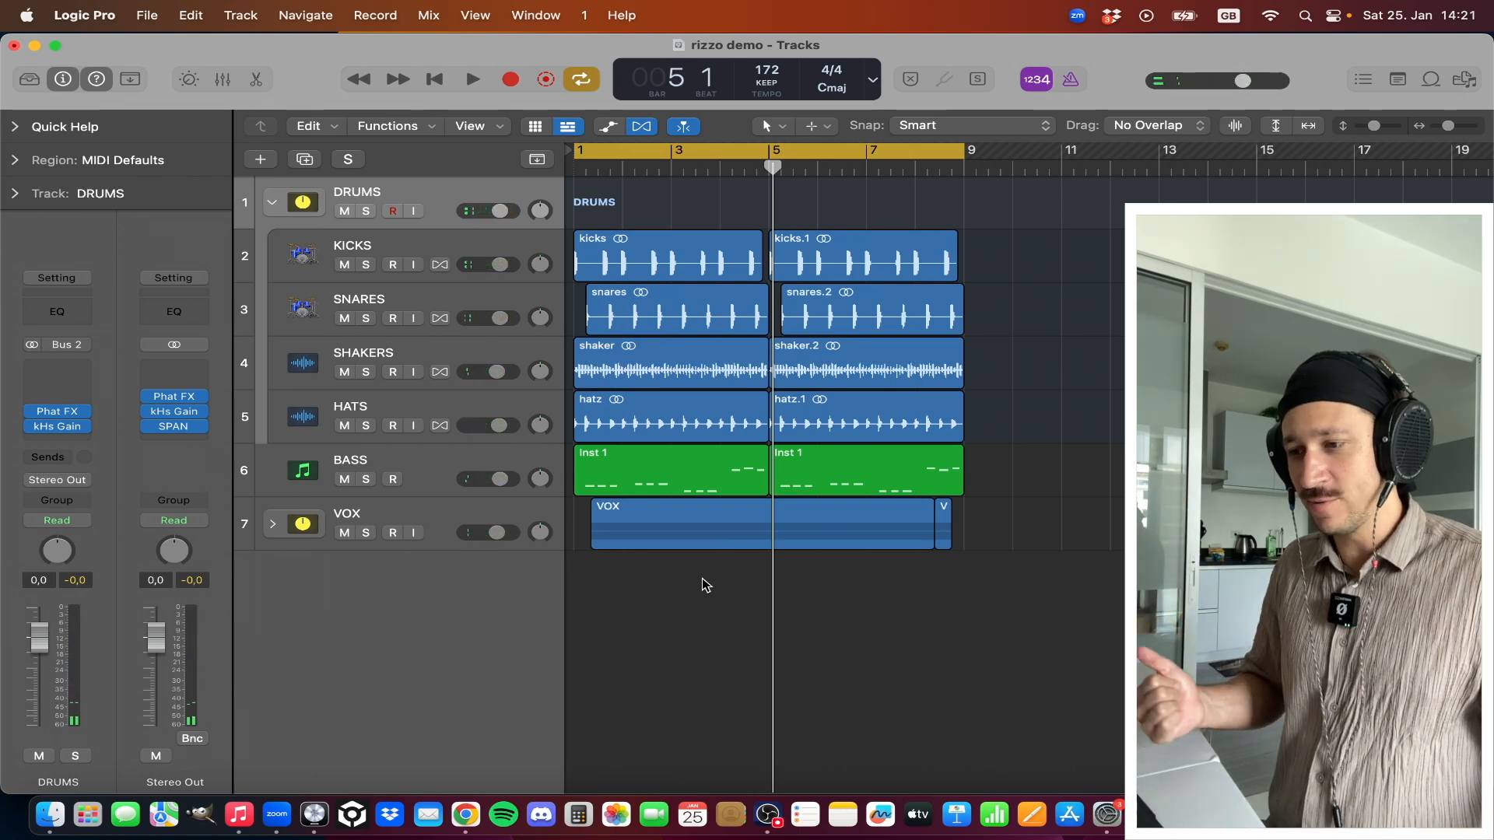
Step through the tracks from DRUMS down to VOX to review the Multipass inserts on SHAKERS, HATS, BASS and VOX
key(Down)
key(Down)
key(Down)
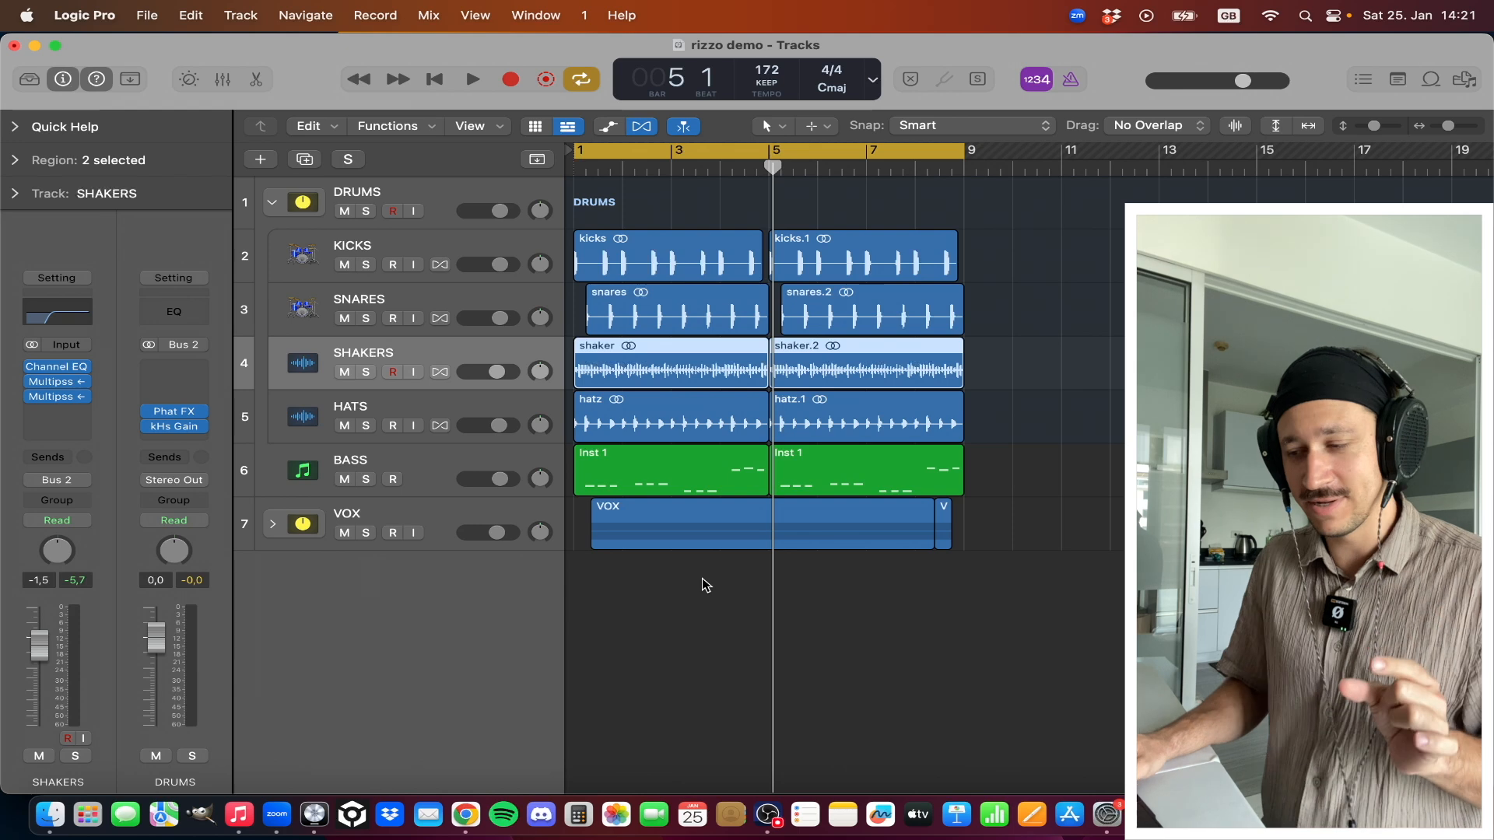
key(Down)
key(Down)
key(Down)
key(Up)
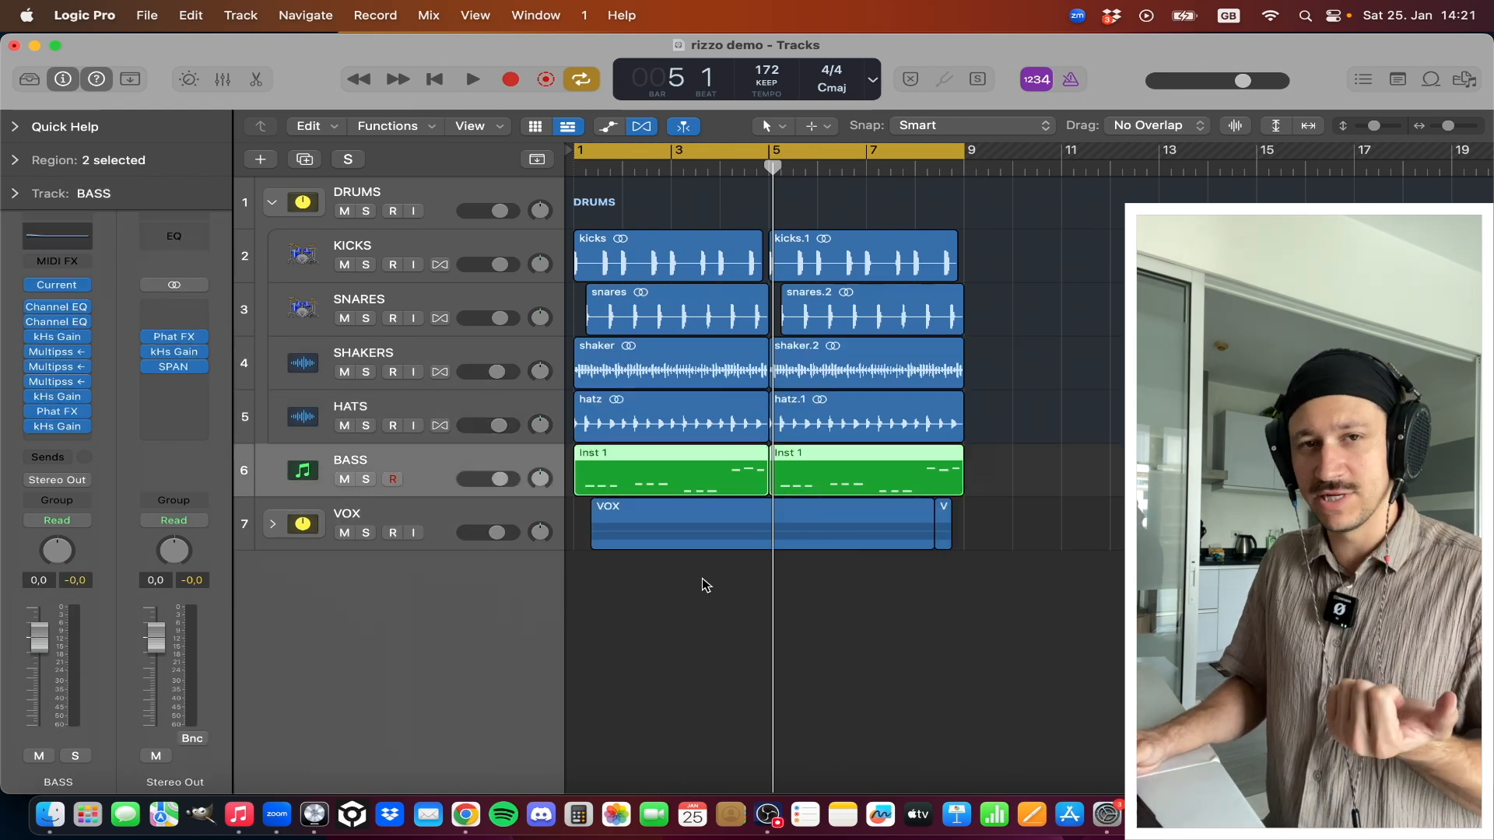
key(Down)
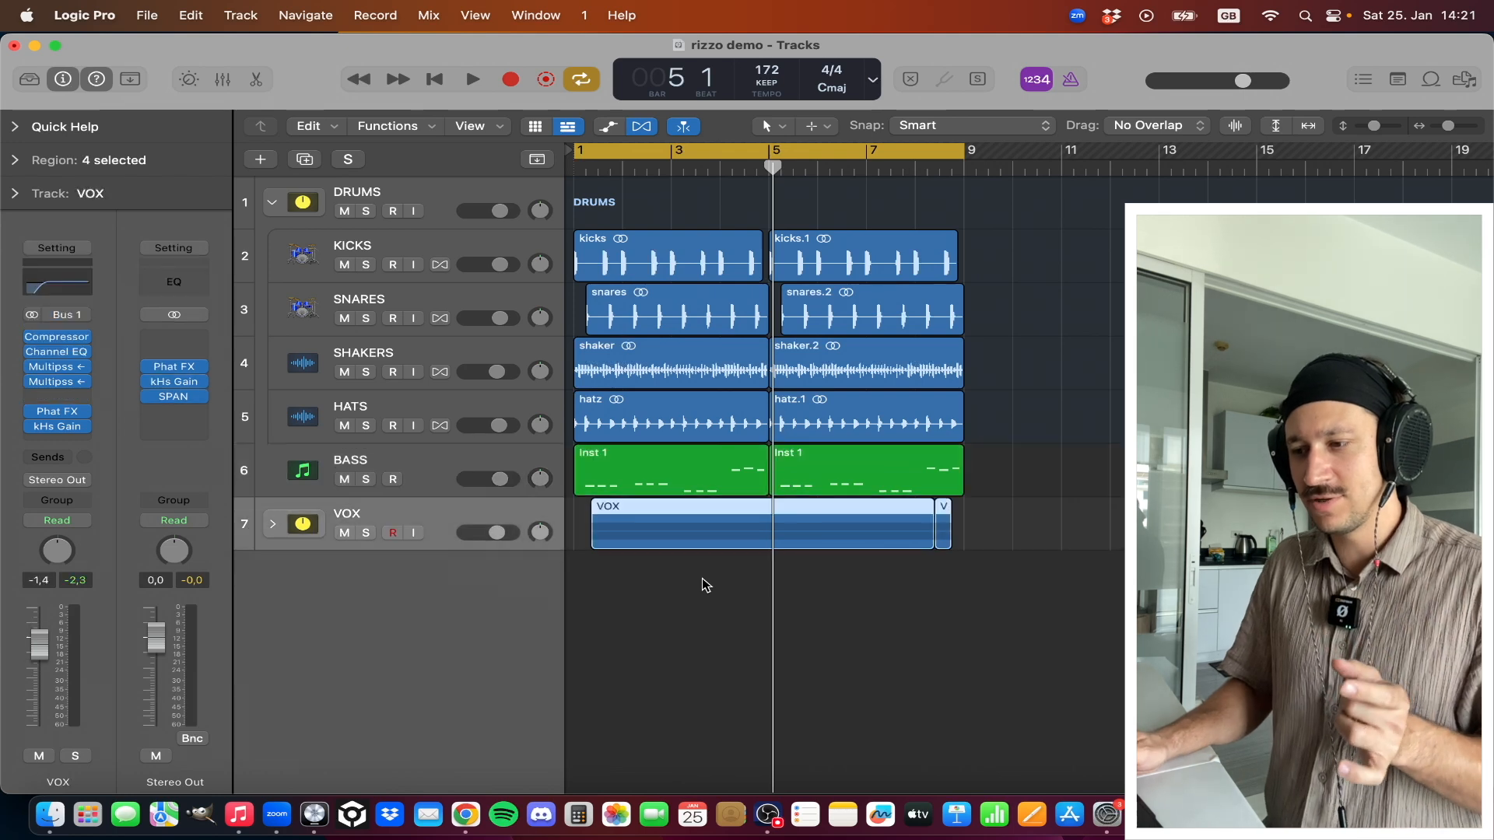